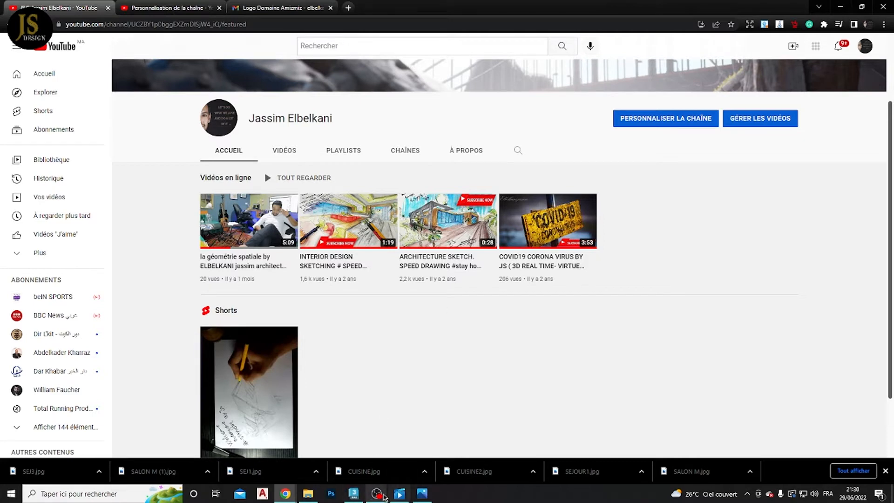
Step: View the wardrobe reference image exam upm2.jpg with its dimensions, and switch to 3ds Max
click(421, 496)
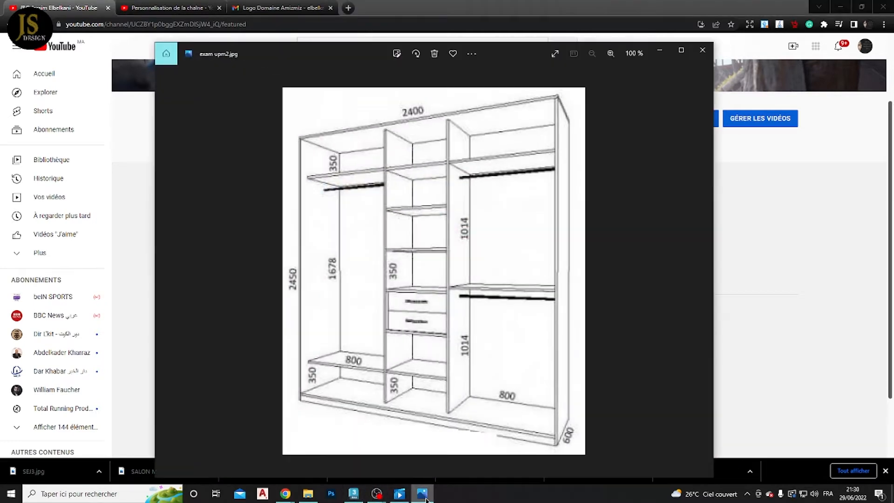
click(840, 7)
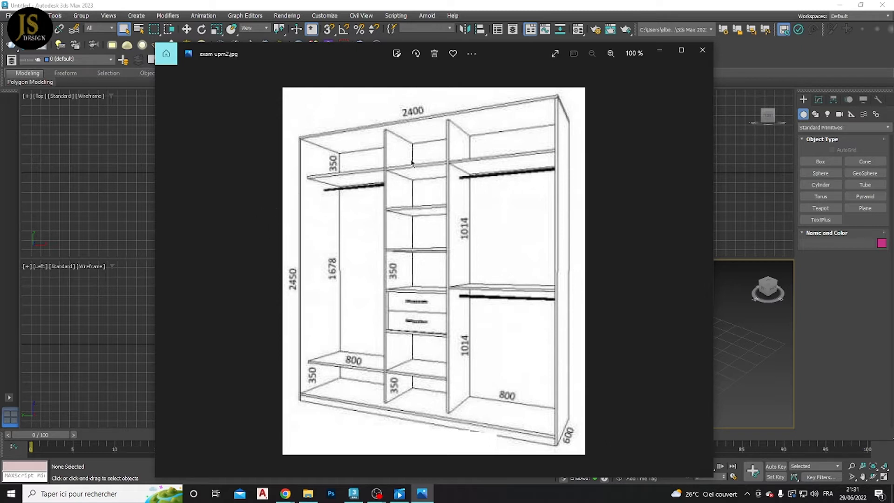
click(660, 50)
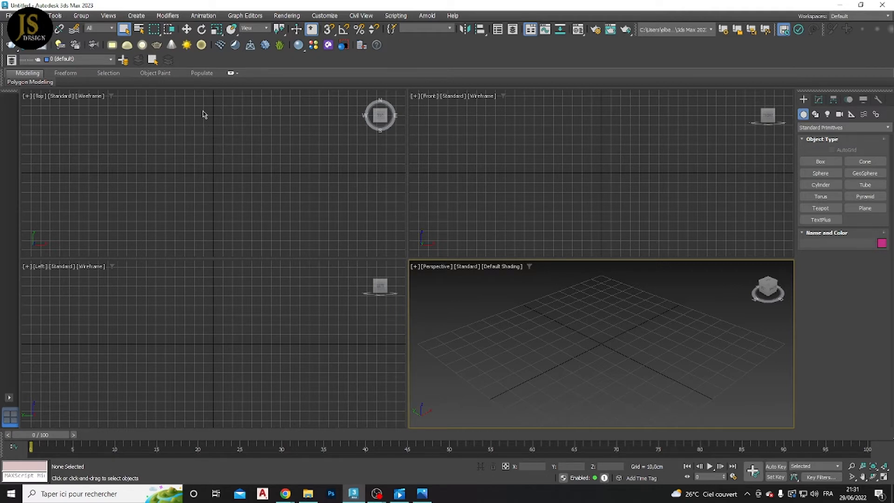
Step: Examine the four-viewport layout by activating the Top, Front, Left and Perspective views in turn
click(247, 157)
click(439, 181)
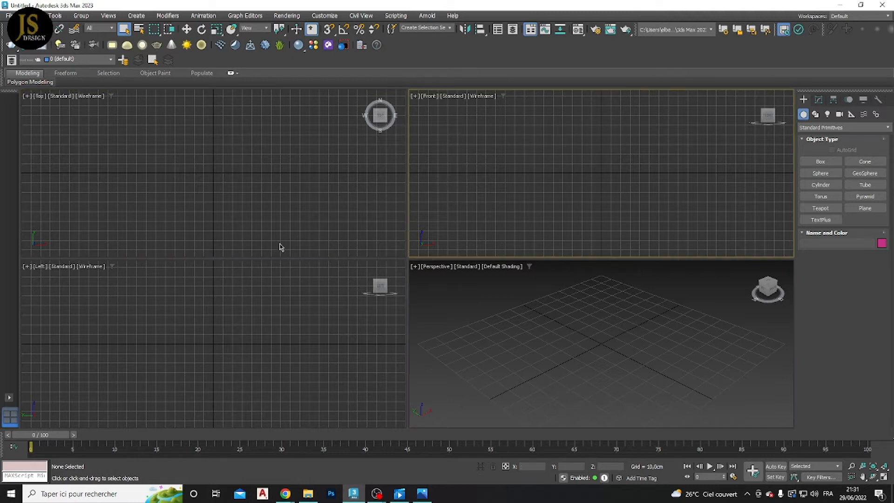
click(262, 296)
click(510, 323)
click(480, 212)
click(361, 213)
click(318, 320)
click(482, 312)
click(479, 210)
click(342, 210)
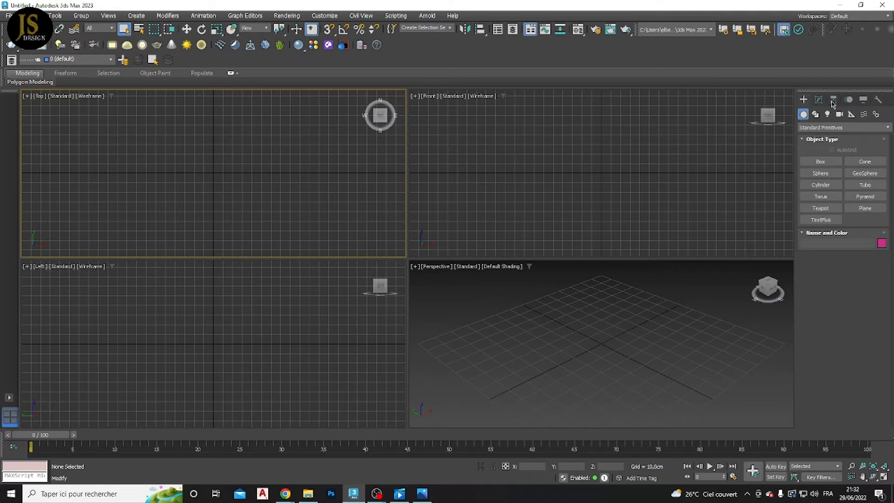
Step: Create a Standard Primitives box in the Top view, about 49 cm long, 55 cm wide and 28 cm high
click(811, 129)
click(812, 137)
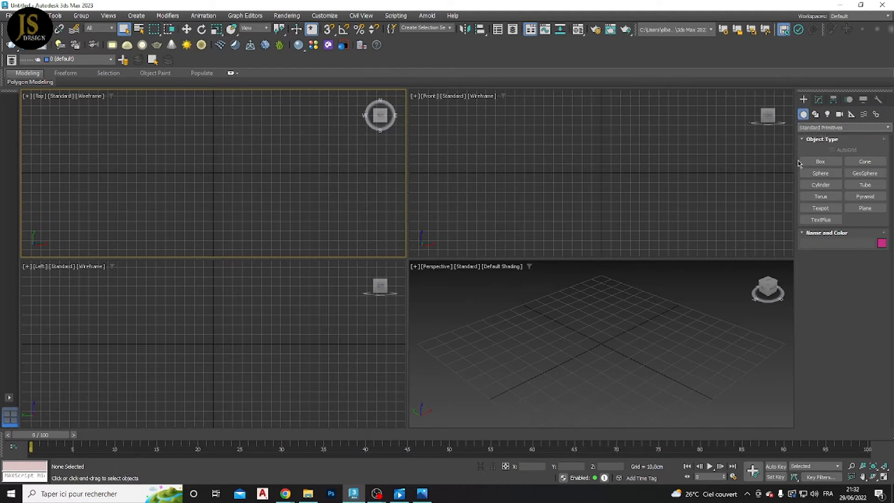
click(820, 161)
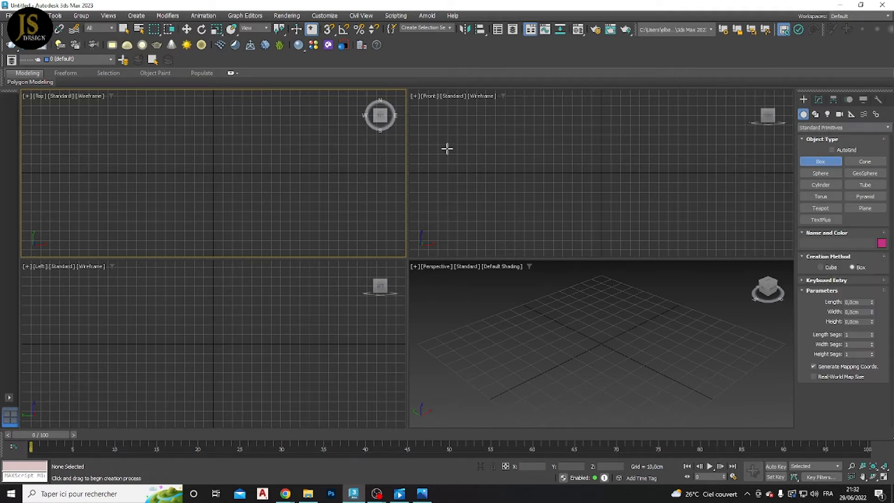
drag(295, 147, 241, 195)
click(241, 168)
Step: Examine the box in the Top, Front, Left and Perspective views at different zoom levels
scroll(363, 247, down, 3)
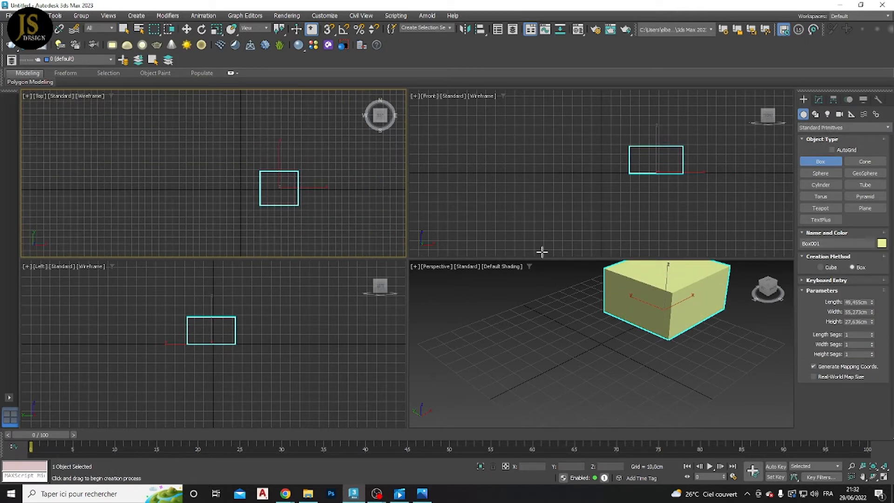
middle_drag(493, 298, 439, 347)
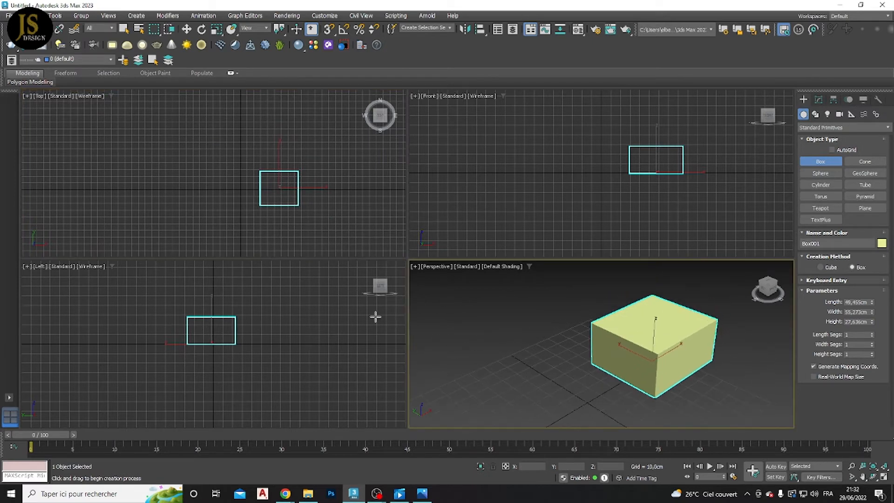
scroll(306, 176, up, 2)
middle_drag(463, 196, 441, 215)
middle_drag(252, 334, 174, 325)
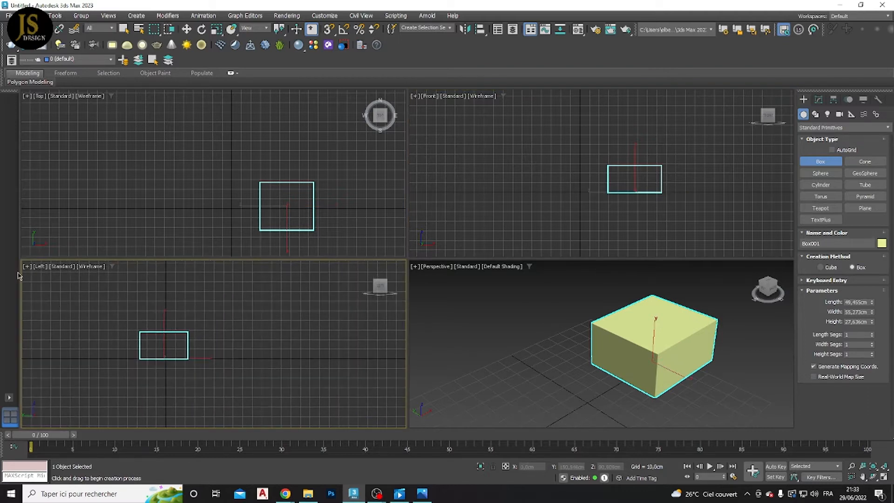
scroll(541, 319, down, 3)
mouse_move(531, 321)
middle_down()
mouse_move(540, 330)
mouse_move(541, 318)
middle_up()
click(375, 235)
click(470, 223)
middle_click(336, 313)
middle_click(484, 304)
scroll(486, 305, down, 2)
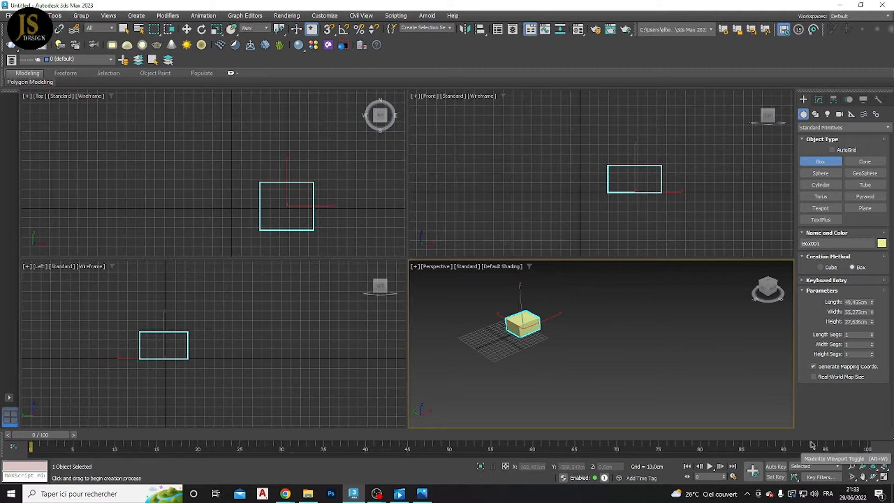
Step: Examine the box in a maximized Perspective viewport and return to the four-viewport layout
click(884, 479)
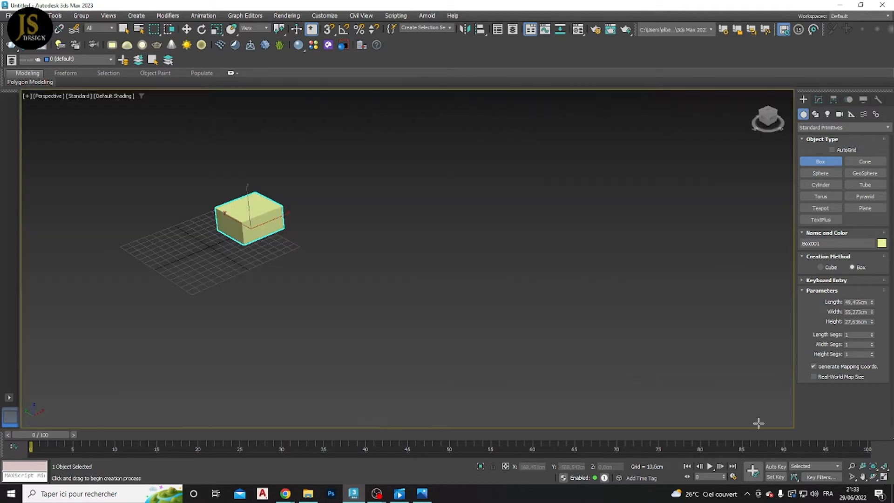
scroll(209, 241, down, 5)
middle_drag(275, 260, 272, 214)
scroll(231, 203, up, 4)
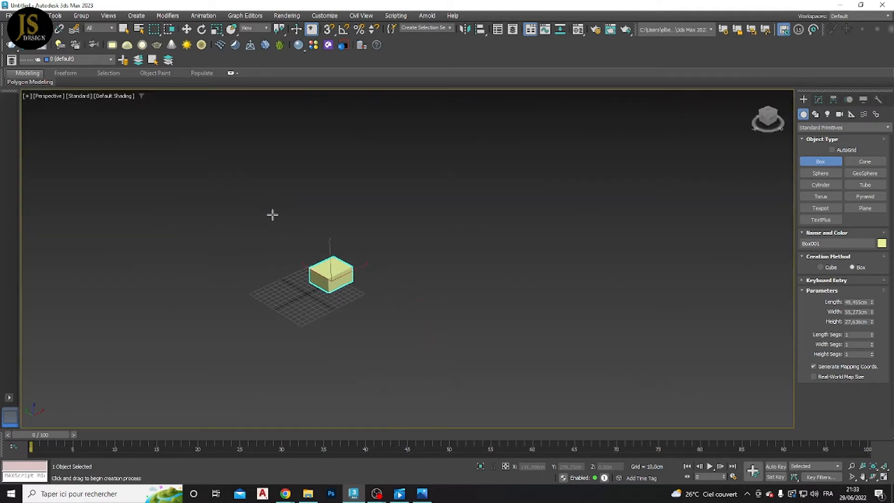
click(884, 477)
click(308, 197)
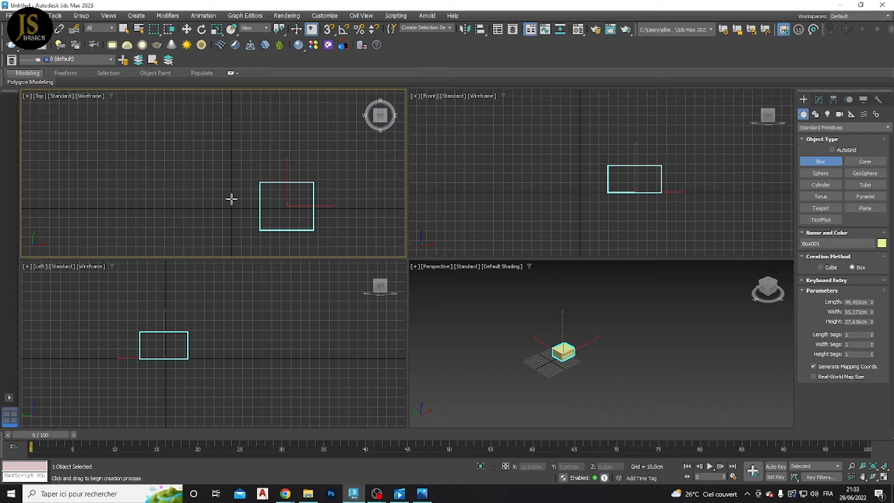
scroll(212, 196, down, 5)
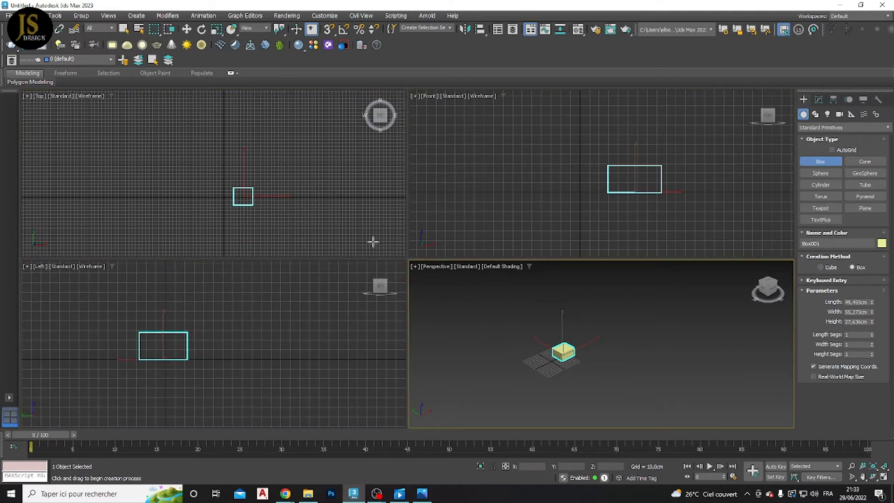
scroll(298, 273, down, 2)
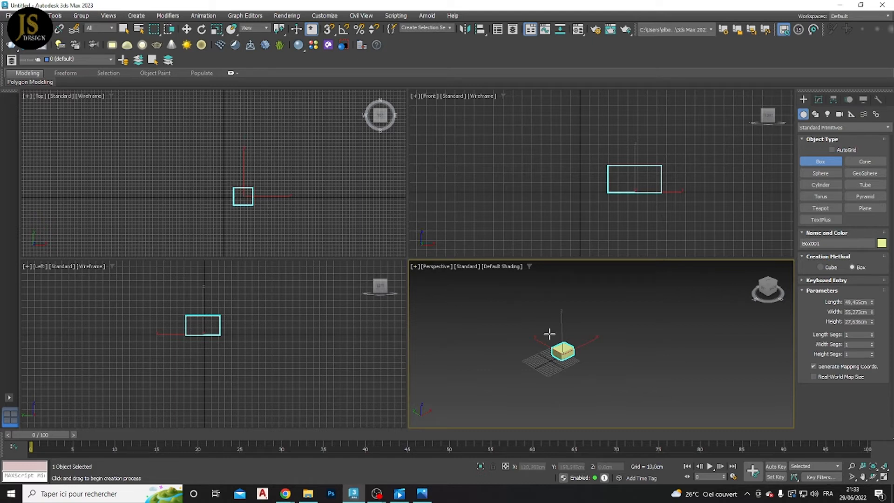
Step: Switch the Perspective viewport to the Top view and back to Perspective, and examine the box from several angles
key(t)
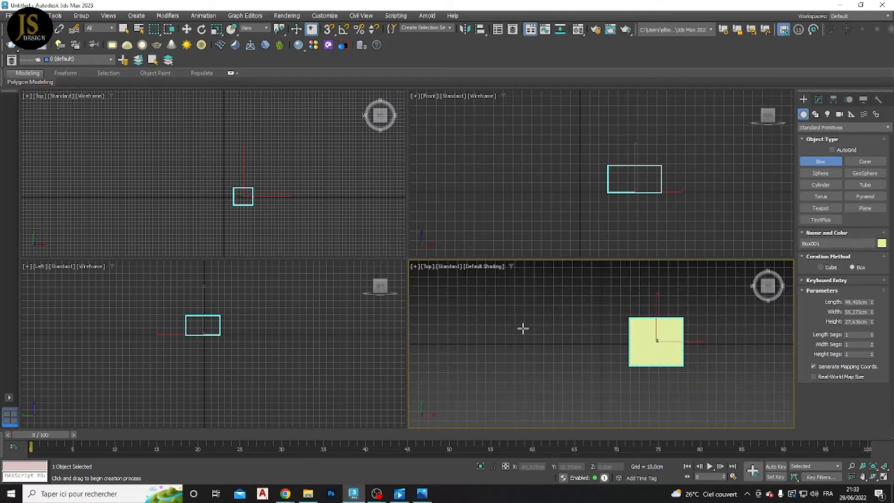
key(p)
scroll(494, 307, down, 6)
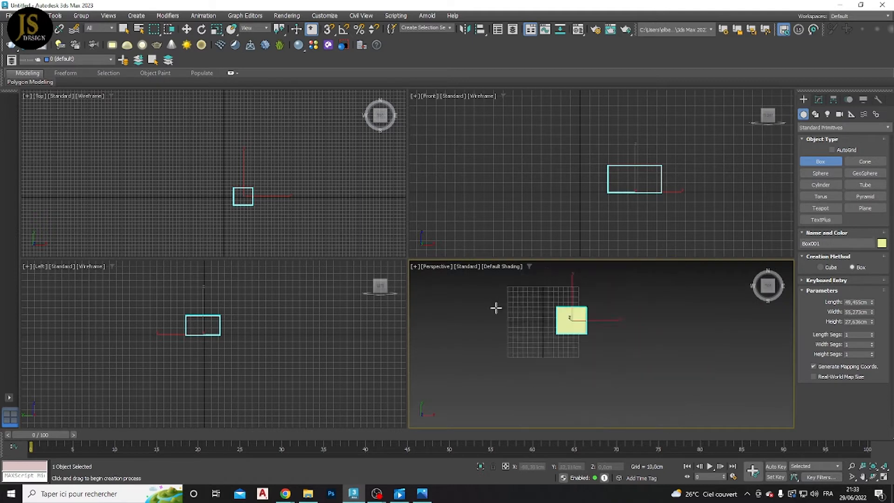
alt+middle_drag(493, 309, 537, 264)
scroll(518, 331, up, 5)
middle_drag(518, 331, 517, 374)
alt+middle_drag(517, 375, 457, 316)
scroll(305, 223, down, 3)
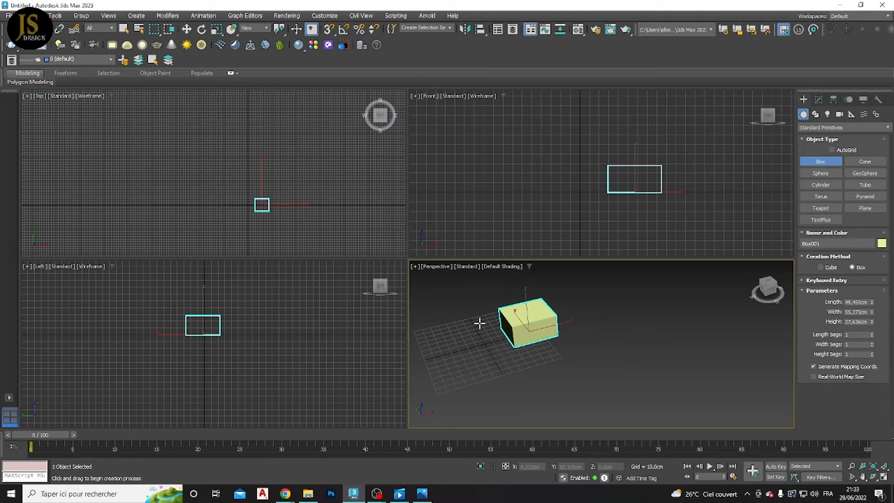
middle_drag(498, 345, 532, 358)
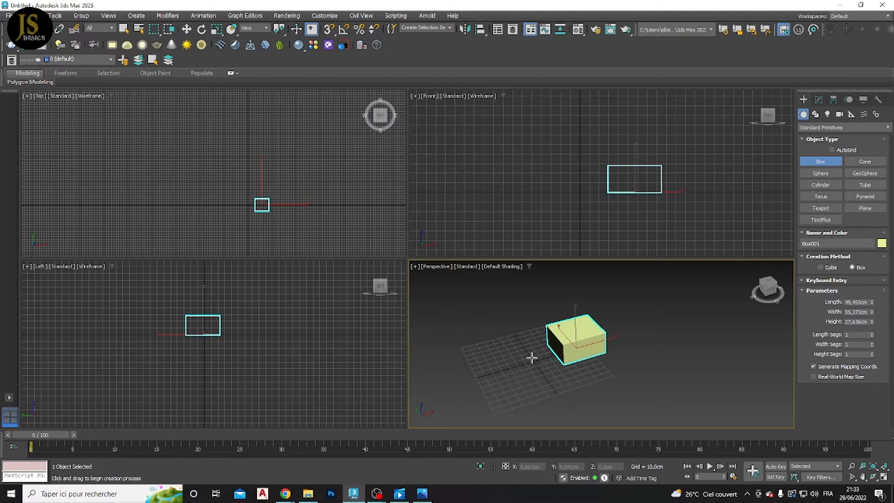
Step: Move the box with the Move tool in the Perspective view to about X 37, Y 43 and Z 16 cm
right_click(586, 339)
right_click(582, 334)
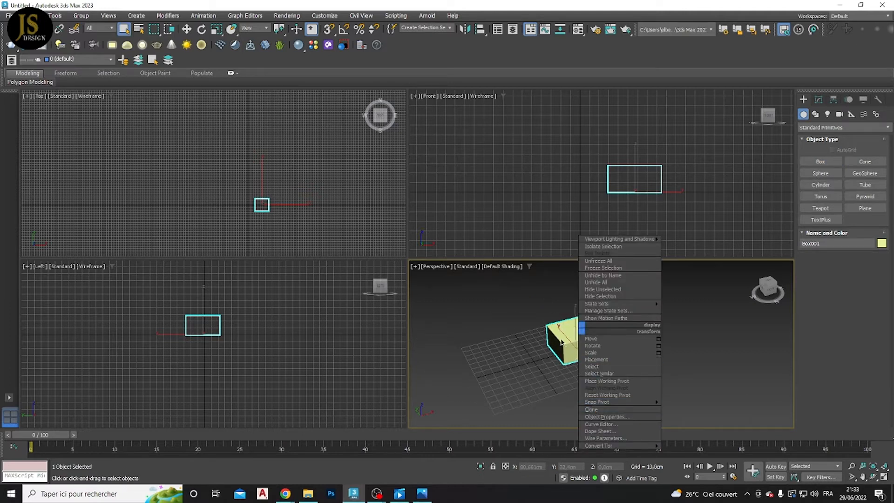
click(591, 339)
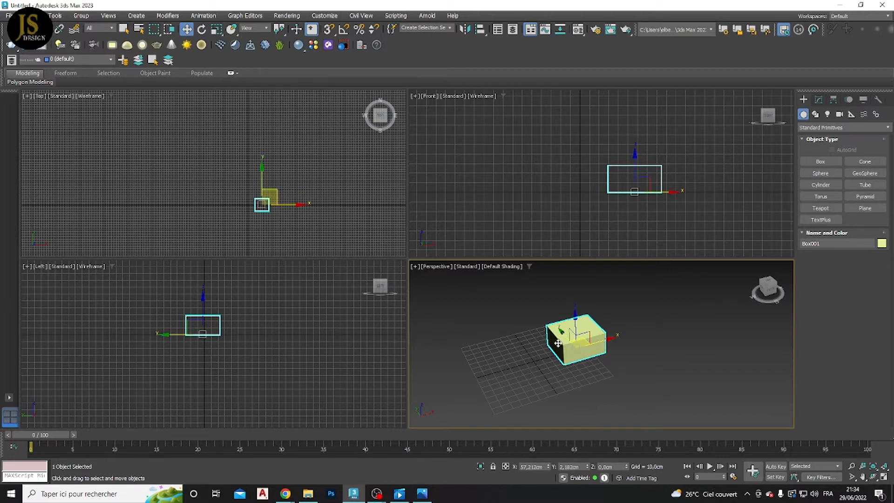
key(z)
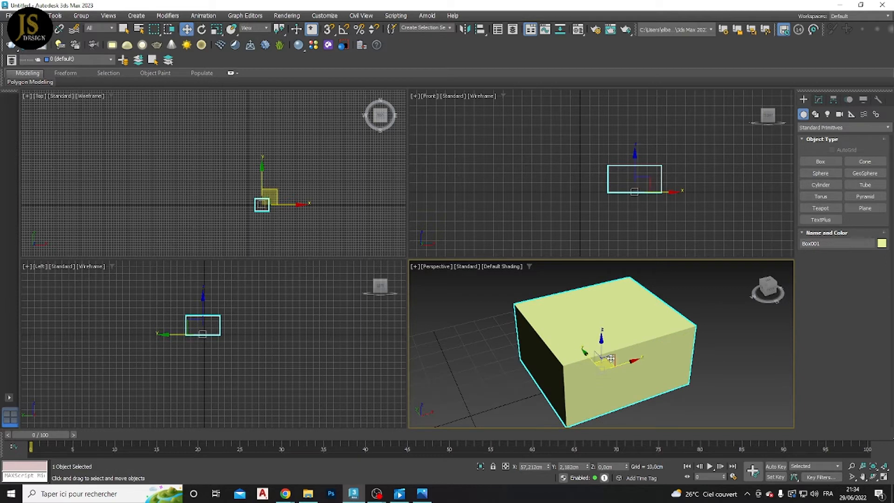
drag(625, 363, 520, 340)
alt+middle_drag(520, 341, 531, 356)
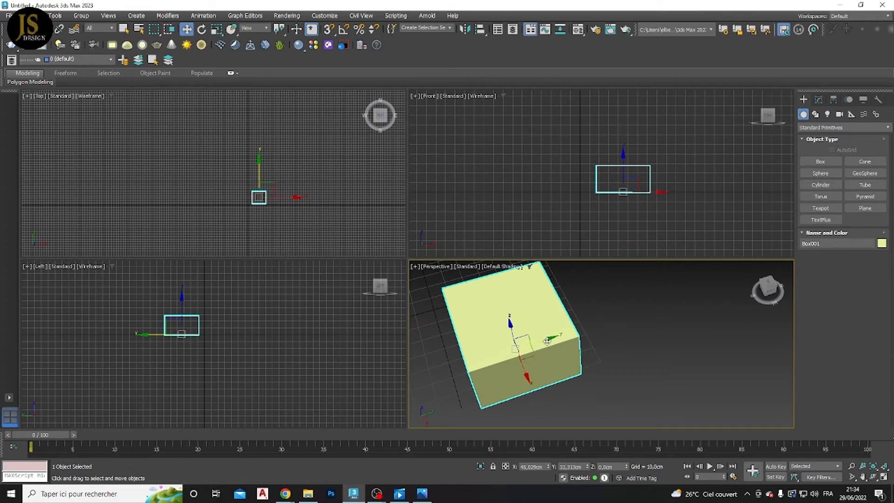
drag(526, 347, 518, 303)
alt+middle_drag(518, 303, 496, 317)
drag(496, 317, 539, 315)
scroll(517, 337, down, 5)
alt+middle_drag(517, 337, 501, 321)
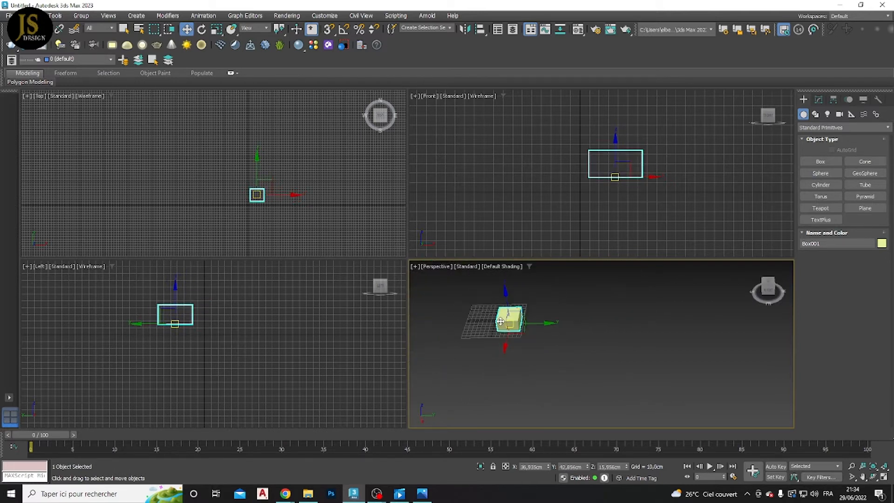
scroll(497, 324, down, 5)
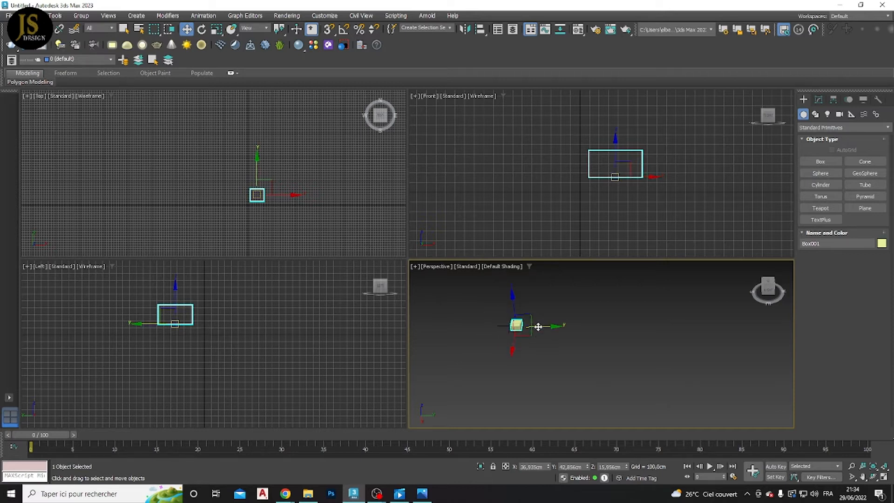
Step: Rotate the box slightly, scale it down a little and clear the selection
key(e)
drag(528, 348, 479, 334)
key(r)
click(554, 355)
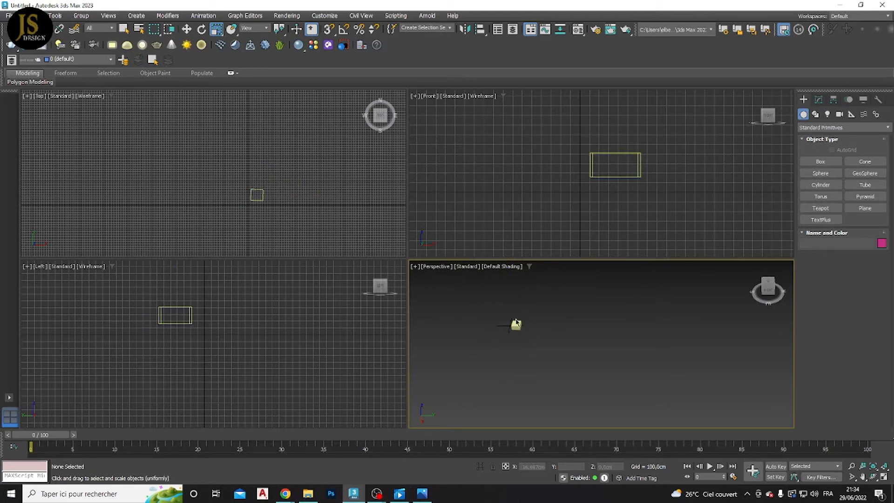
Step: Create a second box in the Left view, about 73 cm long, 79 cm wide and 109 cm high
click(820, 162)
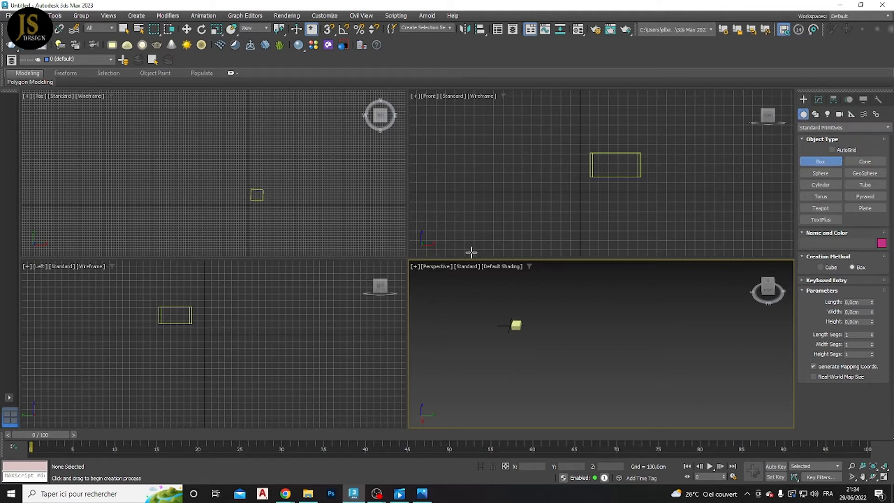
drag(345, 336, 289, 384)
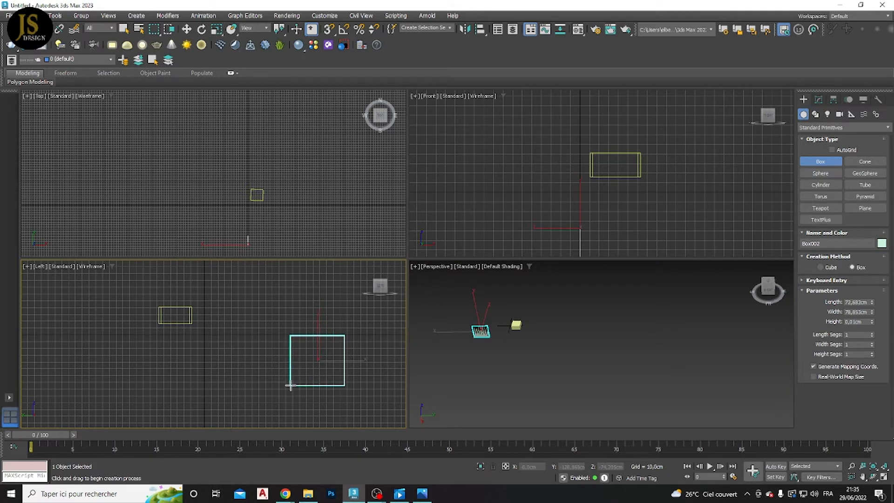
click(293, 339)
alt+middle_drag(292, 338, 340, 303)
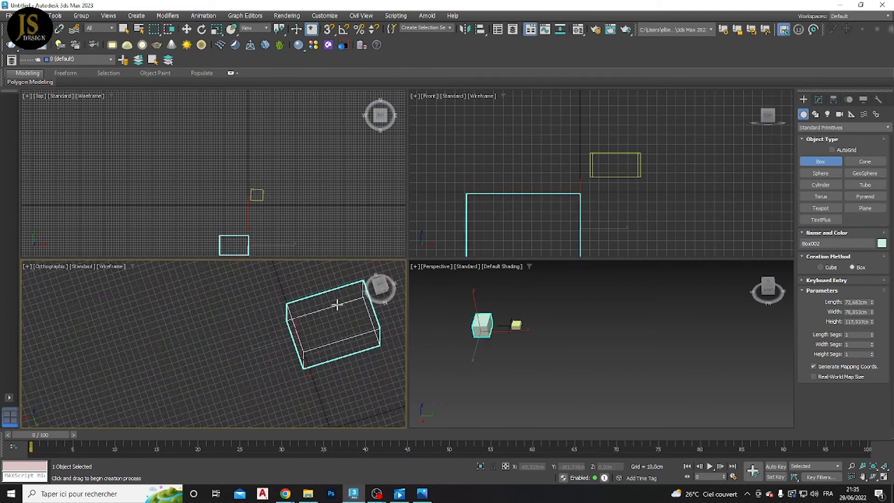
middle_drag(493, 322, 572, 324)
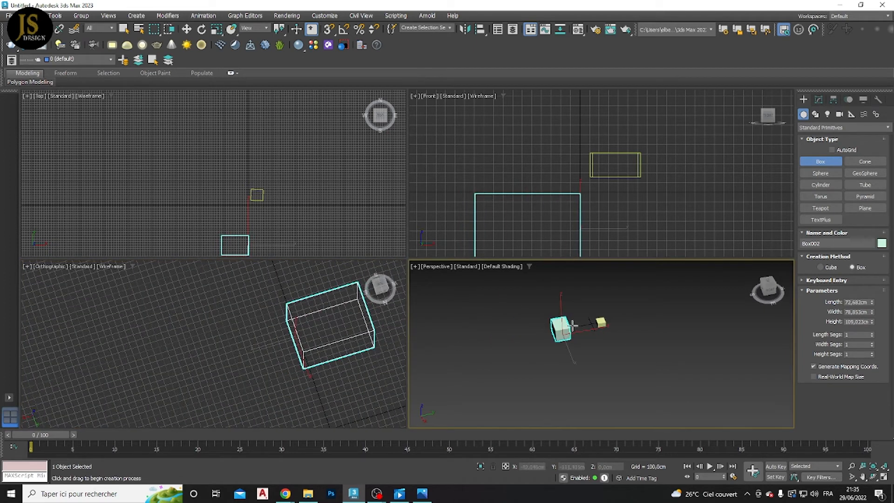
Step: Examine both boxes in a maximized Perspective viewport with the Move tool active and nothing selected
click(883, 477)
scroll(480, 295, down, 4)
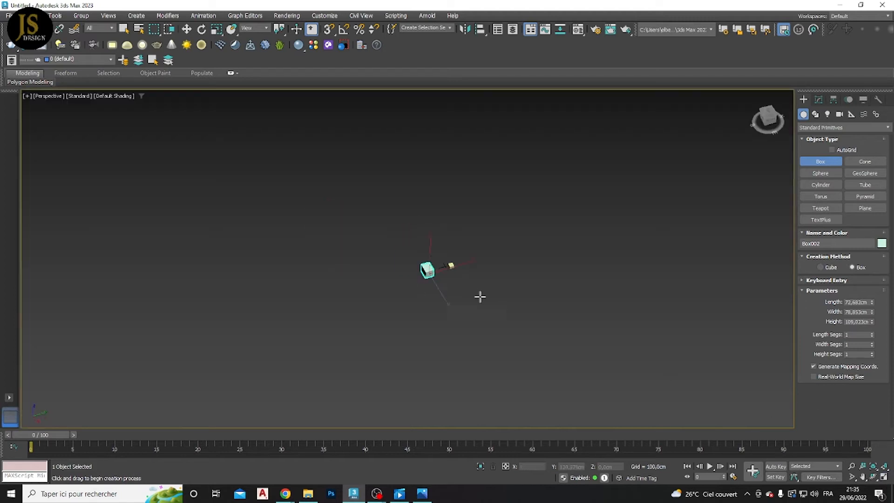
scroll(439, 270, up, 7)
key(w)
scroll(439, 274, down, 2)
alt+middle_drag(439, 274, 406, 277)
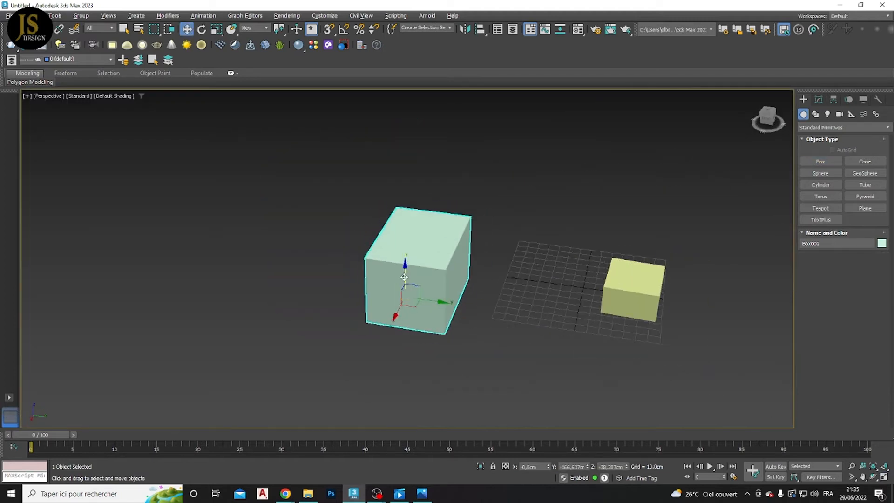
scroll(472, 245, down, 5)
click(485, 235)
scroll(510, 225, up, 6)
scroll(489, 231, down, 4)
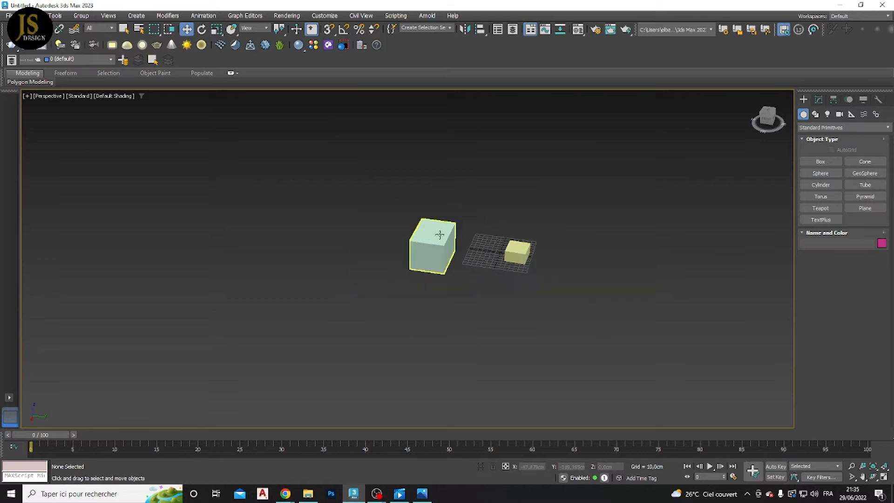
scroll(407, 249, down, 3)
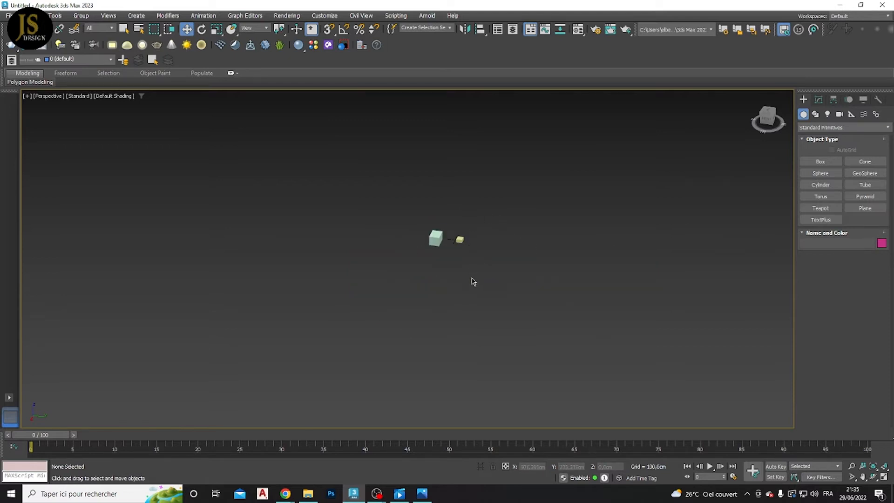
Step: Select the larger box in the Perspective view and switch from the Move tool to the Rotate and Scale tools
scroll(408, 263, down, 4)
scroll(404, 264, up, 8)
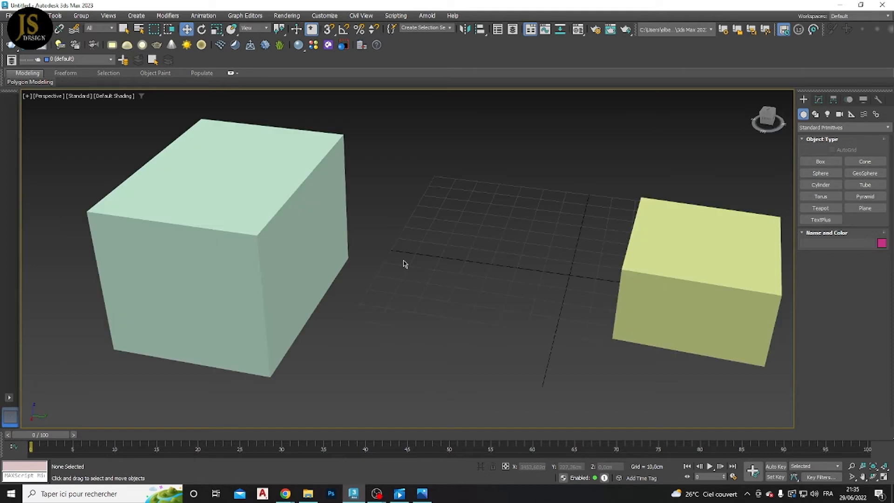
scroll(369, 261, down, 4)
click(377, 247)
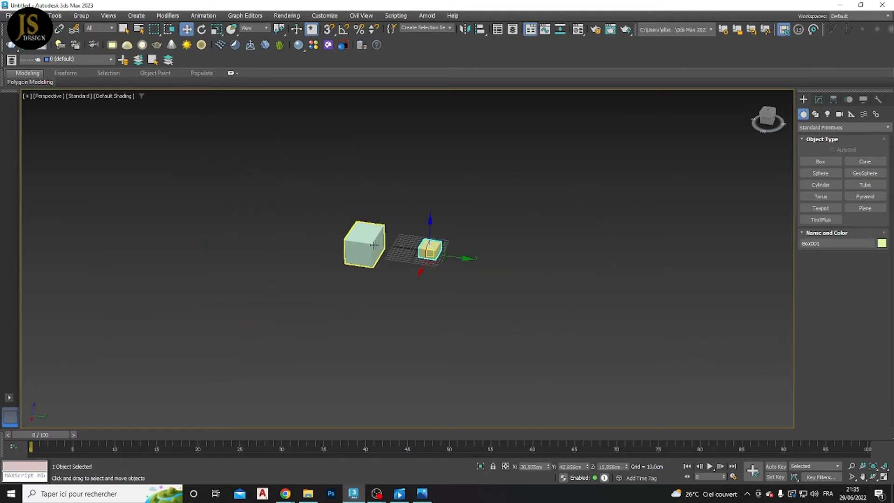
scroll(373, 245, down, 3)
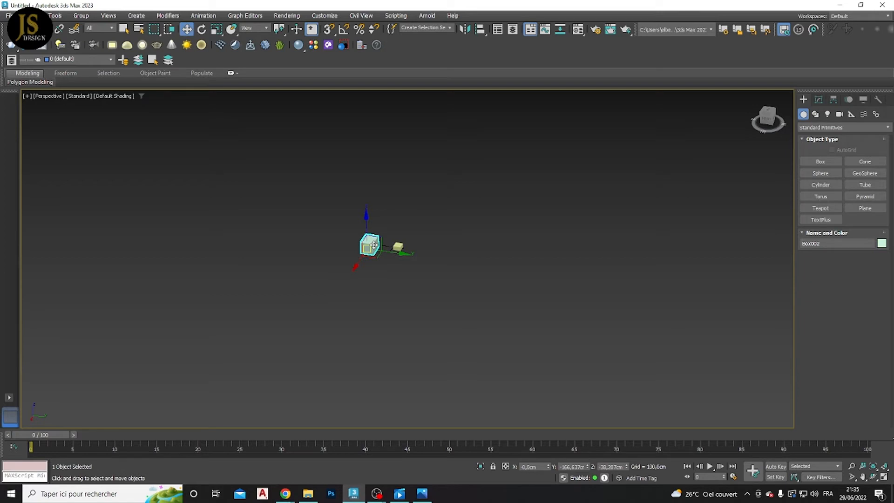
key(e)
key(r)
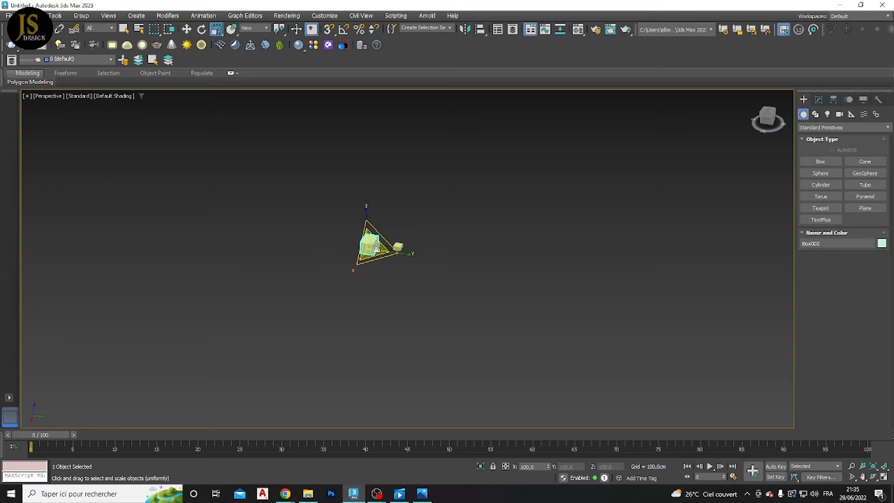
alt+middle_drag(415, 249, 553, 270)
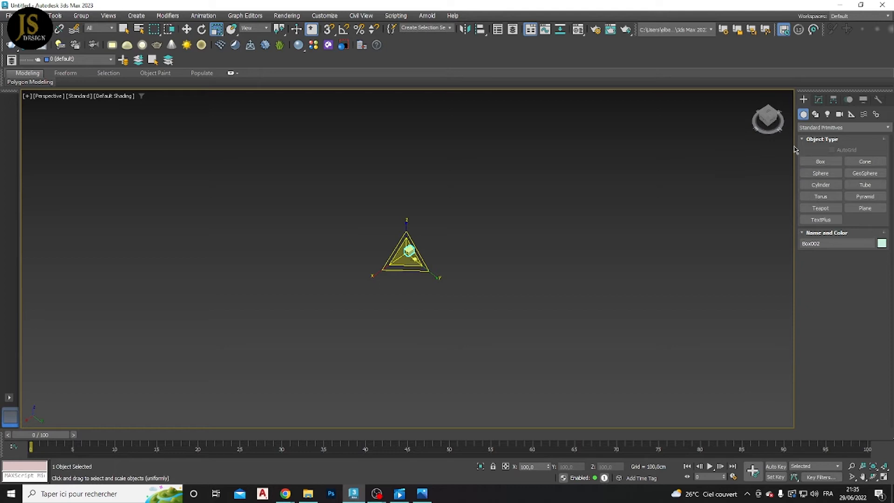
Step: Create a small sphere, a larger sphere and a wide upright cylinder in the Perspective view near the boxes
click(819, 177)
drag(485, 200, 498, 200)
drag(461, 264, 497, 306)
click(821, 185)
drag(554, 323, 604, 328)
click(603, 242)
Step: Create a cone with a base radius of about 468 cm, a top radius of about 32 cm and a height of about 1258 cm
click(877, 164)
drag(310, 227, 301, 249)
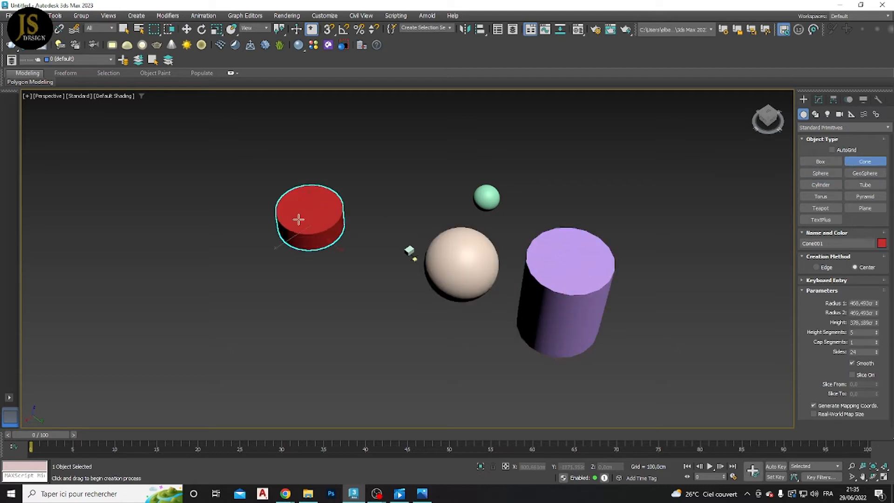
click(285, 163)
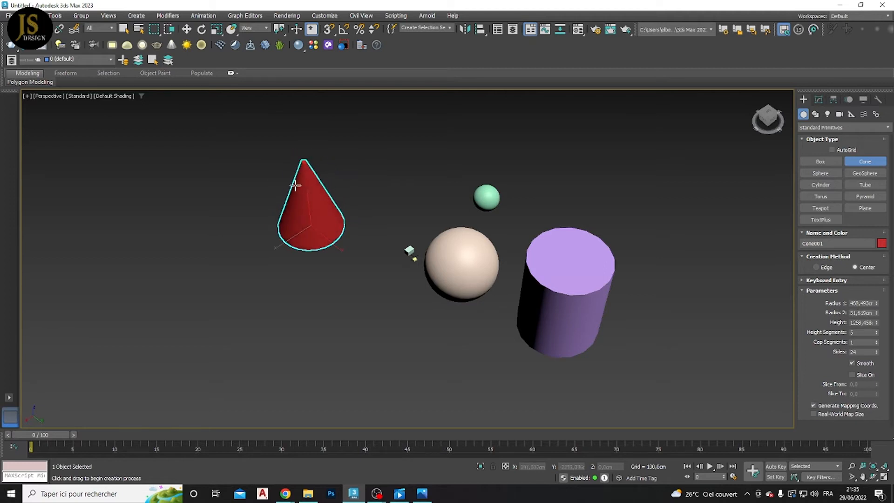
Step: Create a tall, narrow tube behind the cylinder and spheres and end tube creation
click(866, 185)
mouse_move(572, 199)
mouse_down()
mouse_move(578, 220)
mouse_move(570, 208)
mouse_up()
click(571, 194)
click(572, 139)
right_click(492, 194)
Step: Create a box between the cone and the large sphere, about 194 cm long, 482 cm wide and 576 cm high
alt+middle_drag(419, 280, 441, 298)
scroll(452, 267, up, 5)
scroll(451, 267, down, 2)
middle_drag(437, 249, 441, 222)
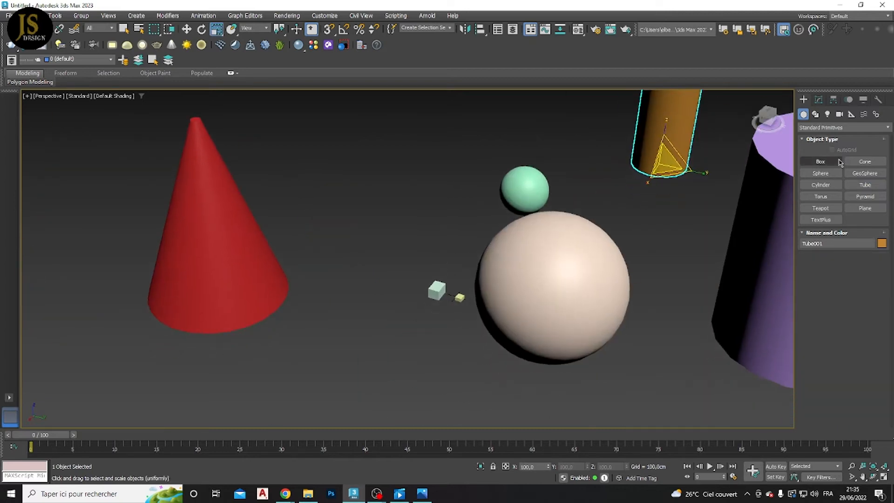
click(821, 161)
drag(393, 307, 348, 352)
click(360, 272)
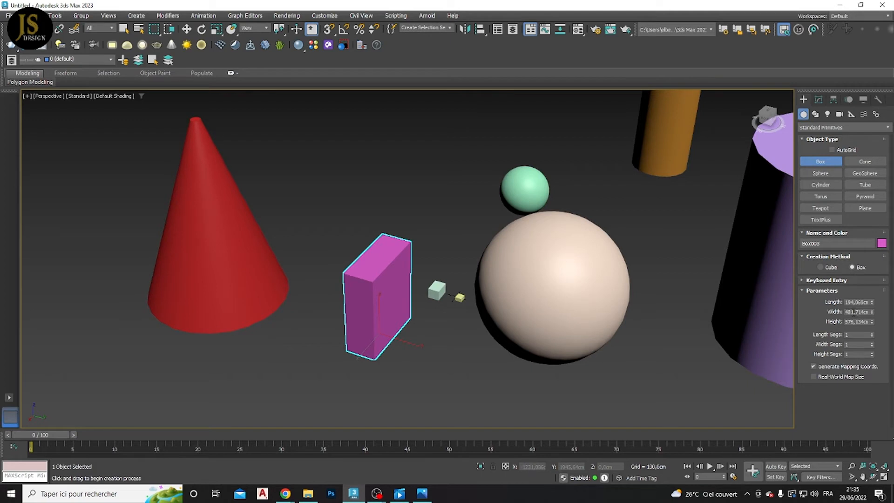
click(866, 302)
Step: Confirm the system unit scale of 1 unit as 1.0 Centimeters and the metric display unit as Centimeters
scroll(563, 298, down, 3)
scroll(444, 256, down, 3)
middle_drag(445, 261, 448, 269)
alt+middle_drag(461, 238, 441, 242)
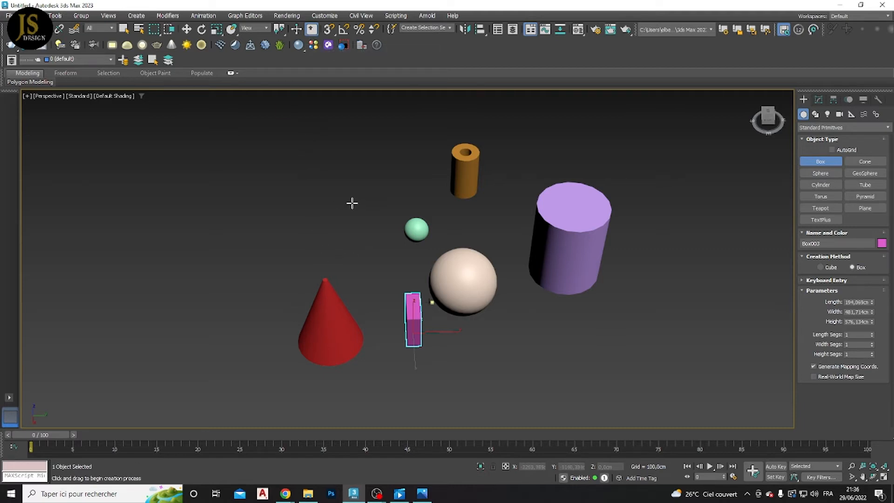
middle_drag(352, 204, 366, 203)
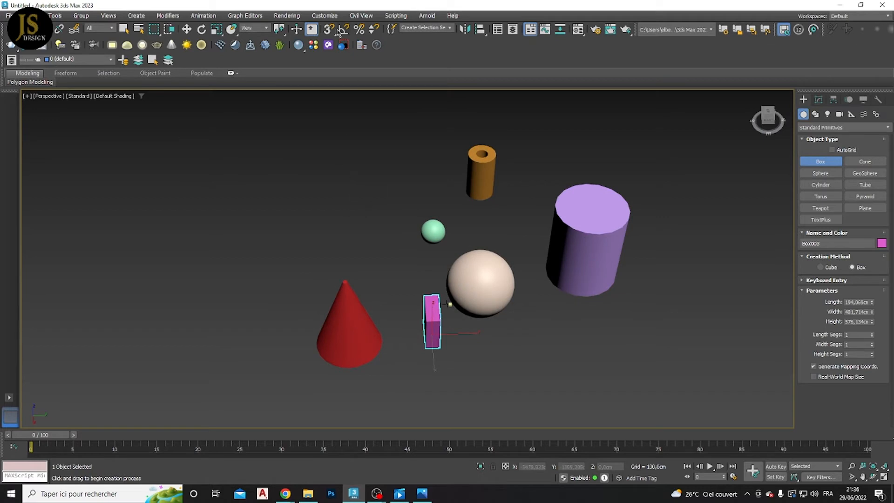
click(325, 16)
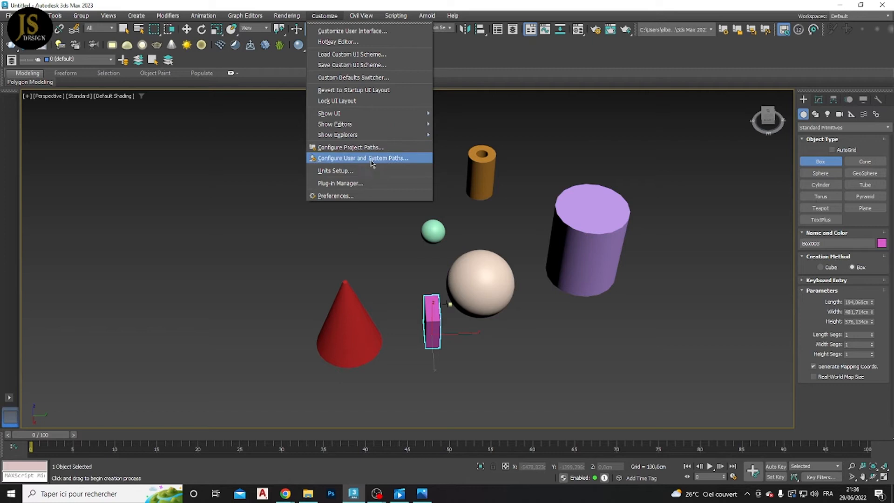
click(346, 175)
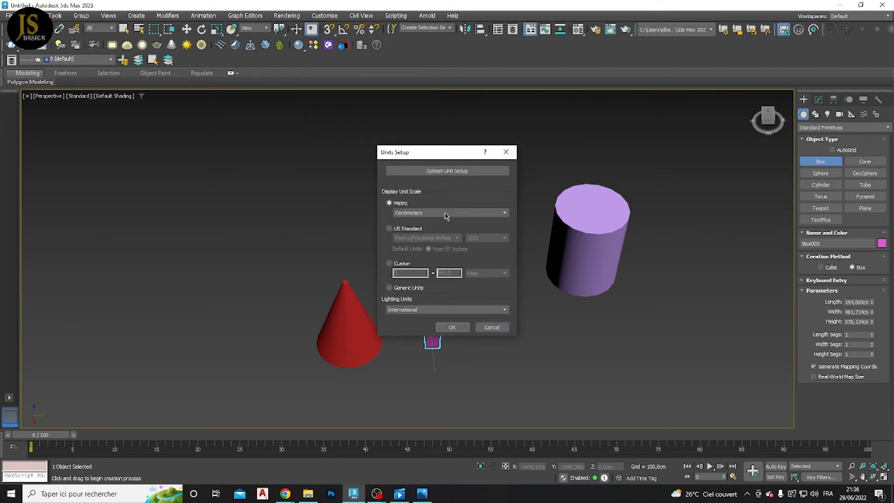
click(446, 171)
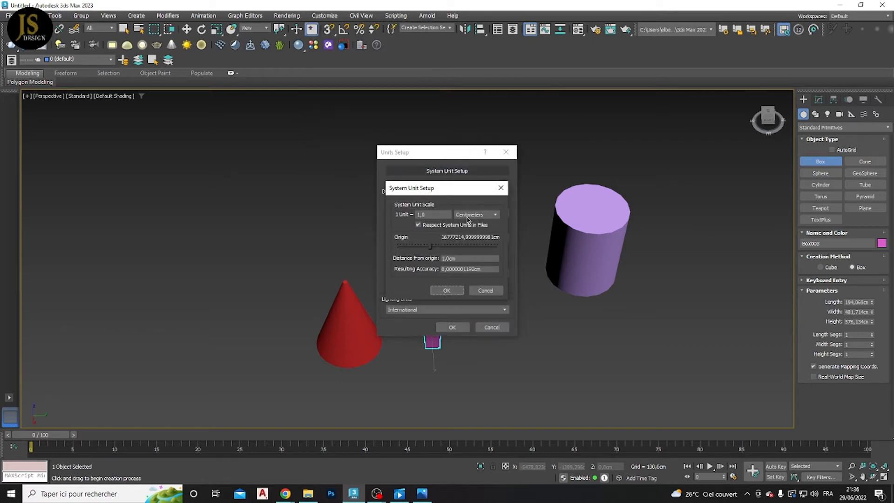
click(447, 291)
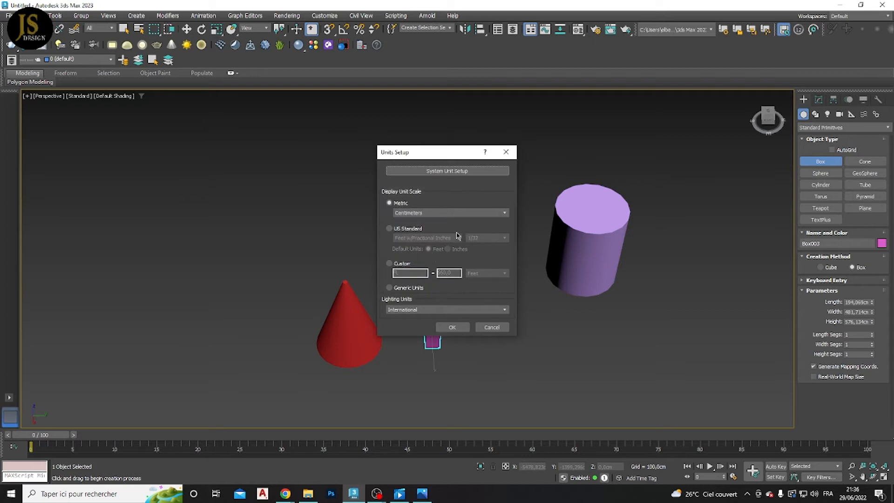
click(413, 213)
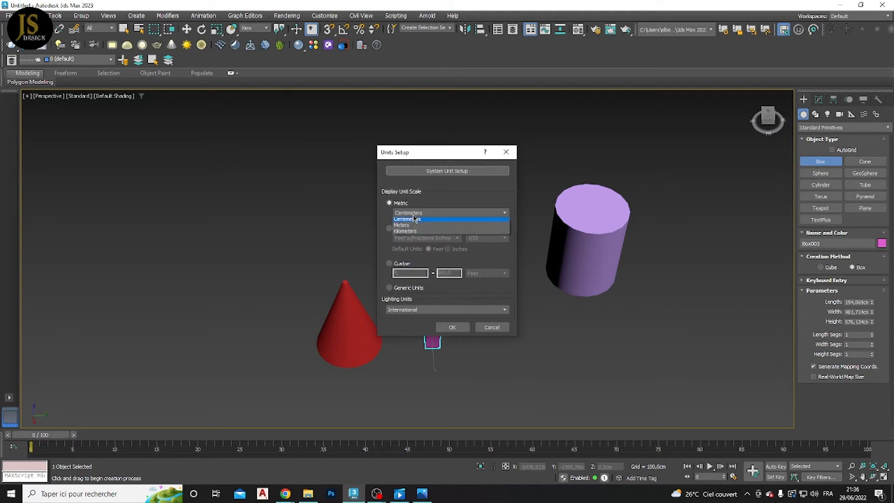
click(412, 227)
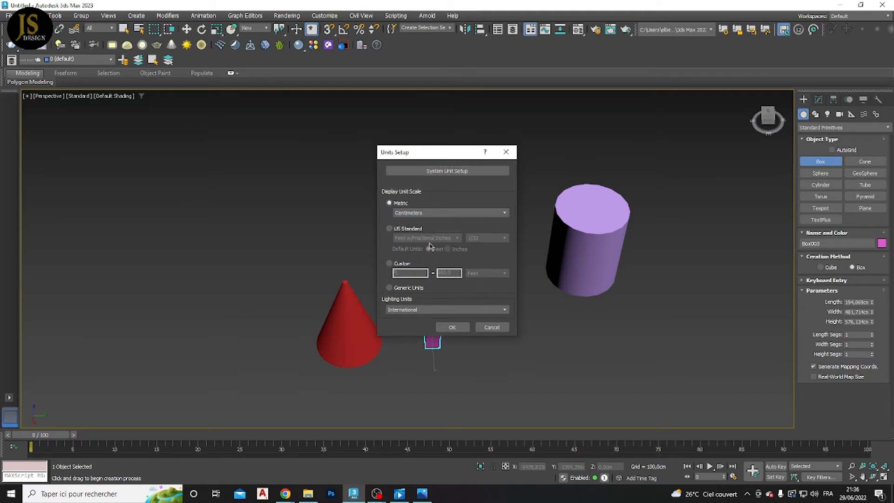
click(451, 327)
Step: End box creation and examine the arrangement of primitives from several distances and angles in the Perspective view
scroll(448, 214, down, 2)
scroll(447, 213, down, 3)
middle_drag(431, 213, 399, 230)
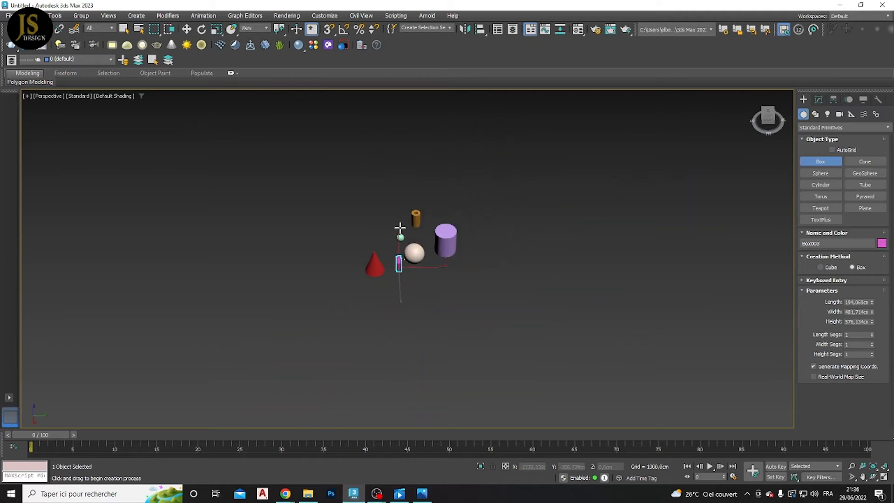
scroll(374, 236, up, 2)
right_click(396, 220)
key(z)
scroll(382, 201, down, 3)
middle_drag(386, 213, 326, 258)
scroll(352, 233, down, 4)
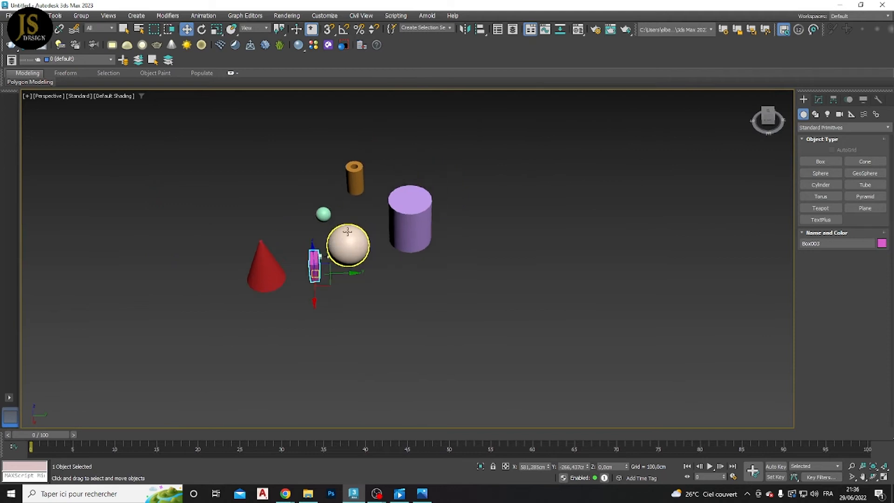
alt+middle_drag(382, 212, 356, 212)
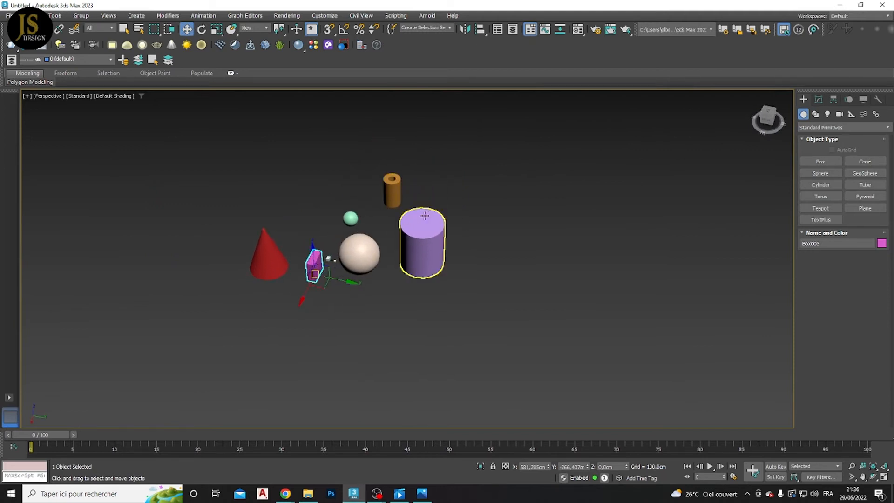
middle_drag(512, 228, 417, 252)
scroll(417, 251, down, 3)
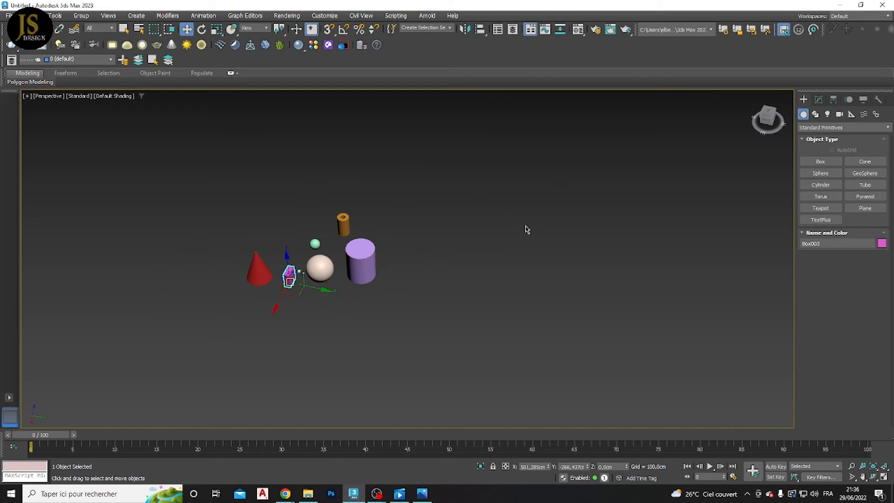
Step: Show the box's modify parameters and study the wardrobe's dimensions in the reference image exam upm2.jpg
click(820, 101)
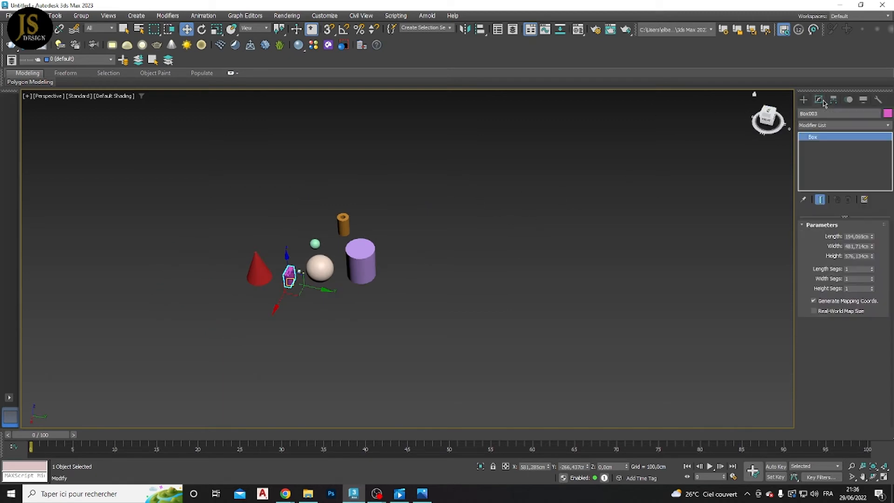
click(422, 493)
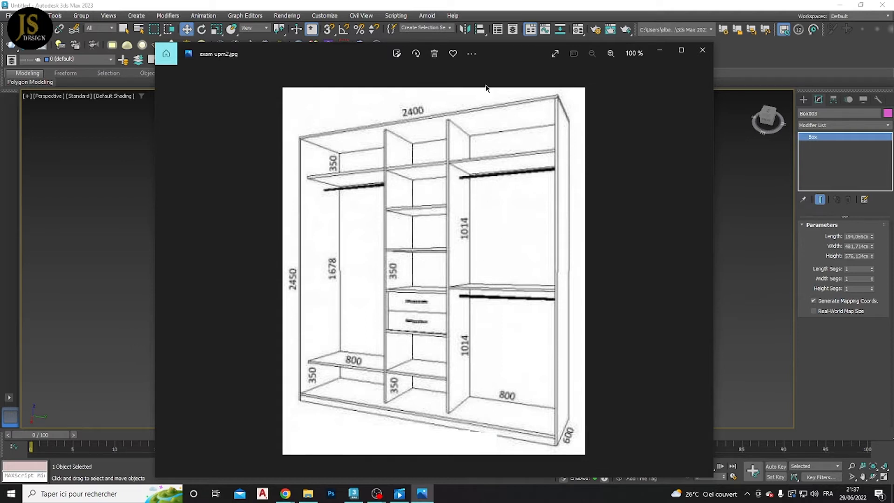
click(659, 50)
Step: Select all the practice primitives in the Perspective view and delete them
click(803, 99)
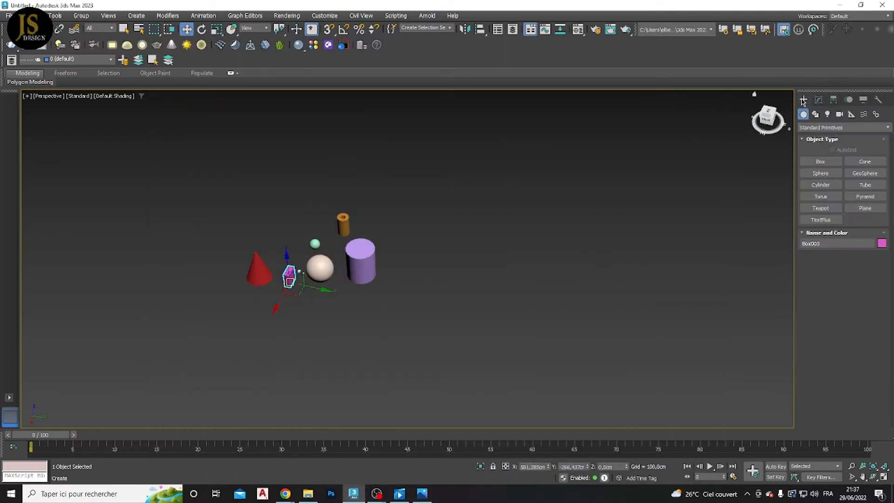
click(822, 163)
right_click(485, 126)
drag(446, 320, 223, 191)
key(Delete)
Step: Create a large upright box in the empty Perspective view, about 969 cm wide
click(821, 161)
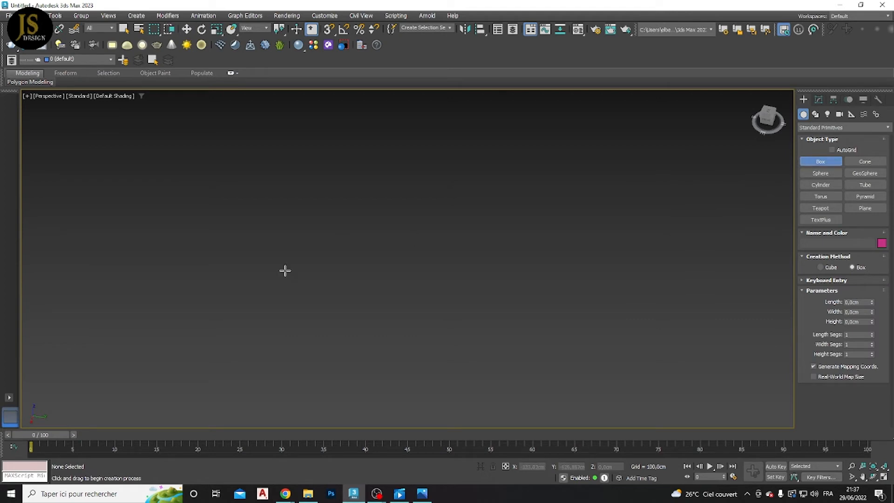
drag(254, 309, 349, 354)
click(515, 267)
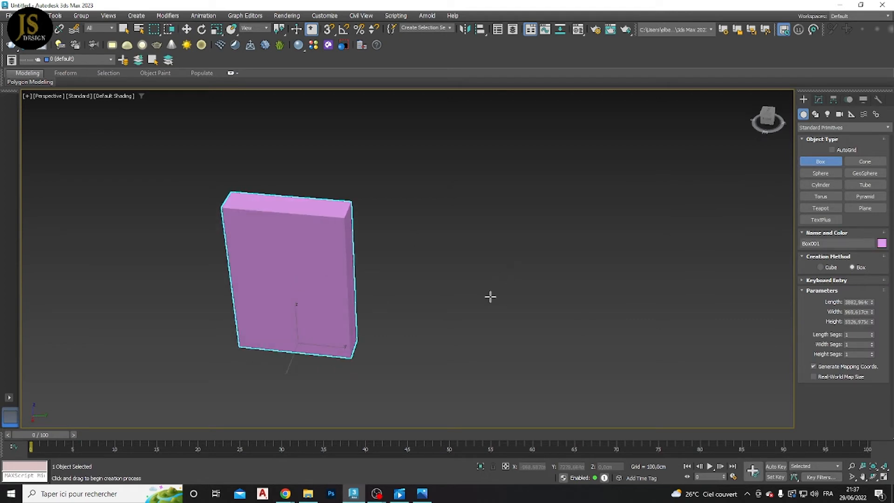
Step: Set the box's length to 240 cm, its width to 60 cm and its height to 260 cm
double_click(867, 302)
text(240)
key(Return)
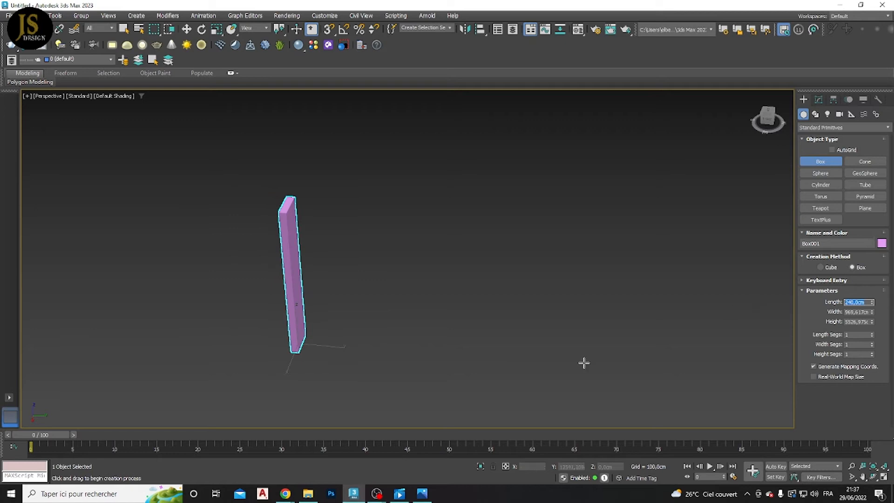
scroll(335, 335, up, 3)
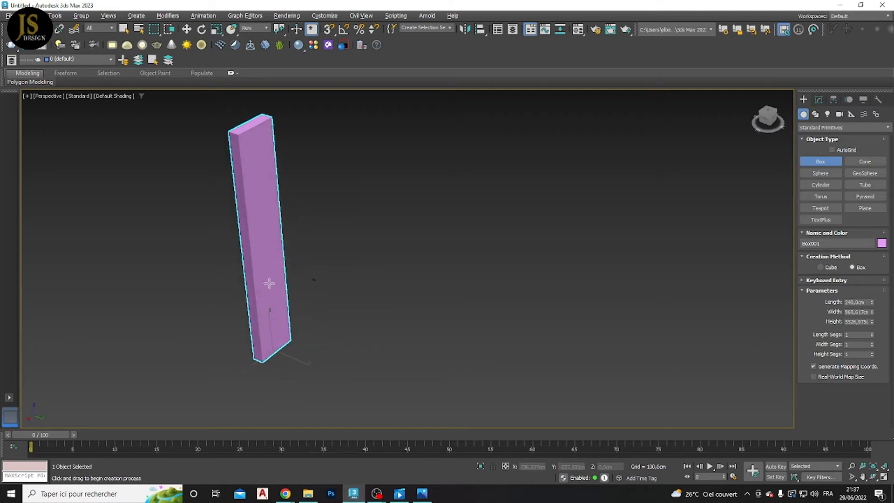
click(865, 312)
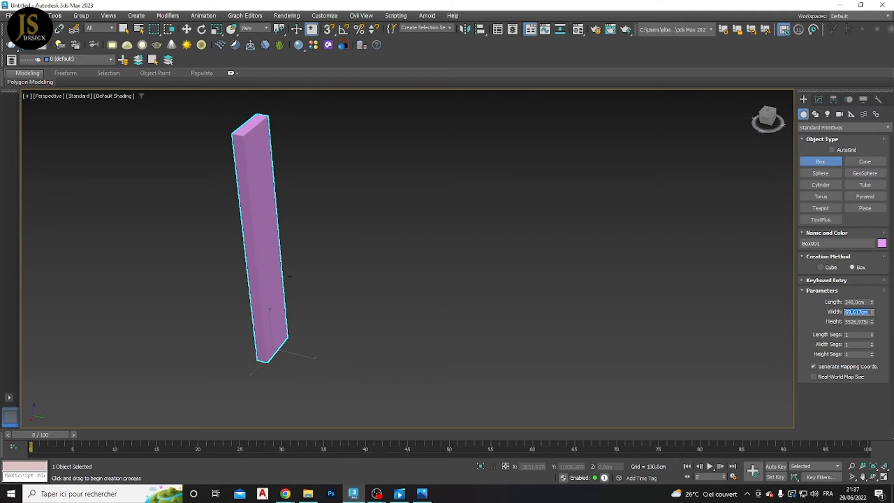
text(60)
key(Return)
key(Tab)
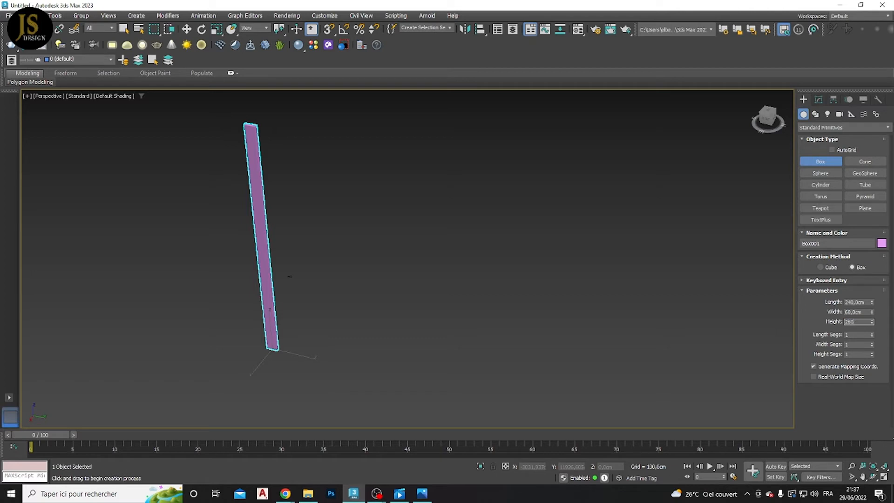
text(260)
key(Return)
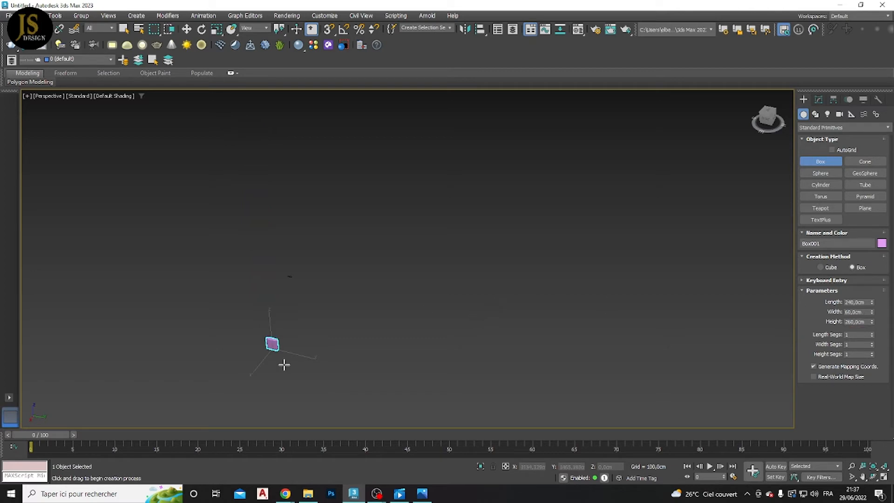
Step: Activate the Move tool, frame the resized box and examine its proportions from all sides
key(w)
key(z)
scroll(351, 297, down, 5)
alt+middle_drag(351, 298, 479, 289)
scroll(365, 288, up, 3)
scroll(365, 288, down, 3)
alt+middle_drag(336, 281, 391, 275)
scroll(393, 267, up, 3)
scroll(392, 279, down, 1)
right_click(389, 271)
click(478, 288)
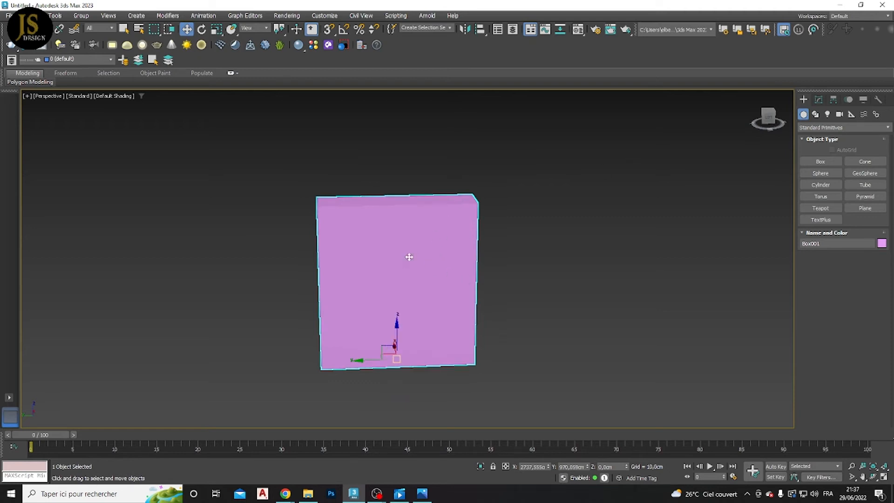
scroll(394, 263, down, 2)
mouse_move(394, 262)
alt+middle_down()
mouse_move(405, 283)
mouse_move(487, 282)
mouse_move(374, 276)
mouse_move(392, 266)
alt+middle_up()
scroll(390, 252, up, 2)
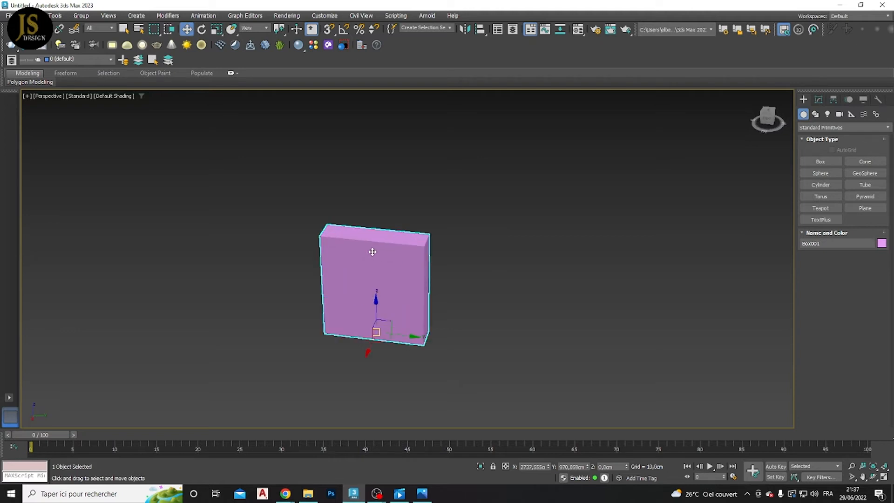
alt+middle_drag(365, 243, 397, 233)
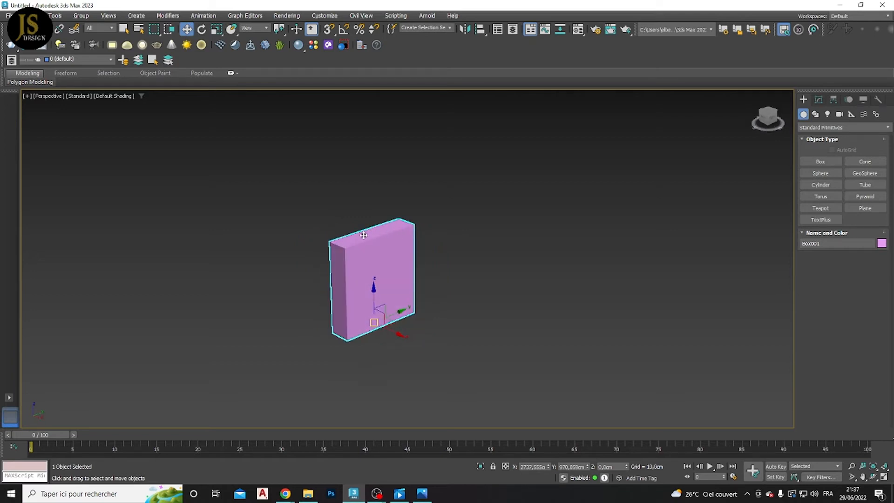
Step: Switch the Perspective viewport to wireframe display and view the box's edges at an angle
key(F3)
alt+middle_drag(350, 261, 443, 284)
scroll(381, 276, up, 3)
alt+middle_drag(382, 282, 374, 262)
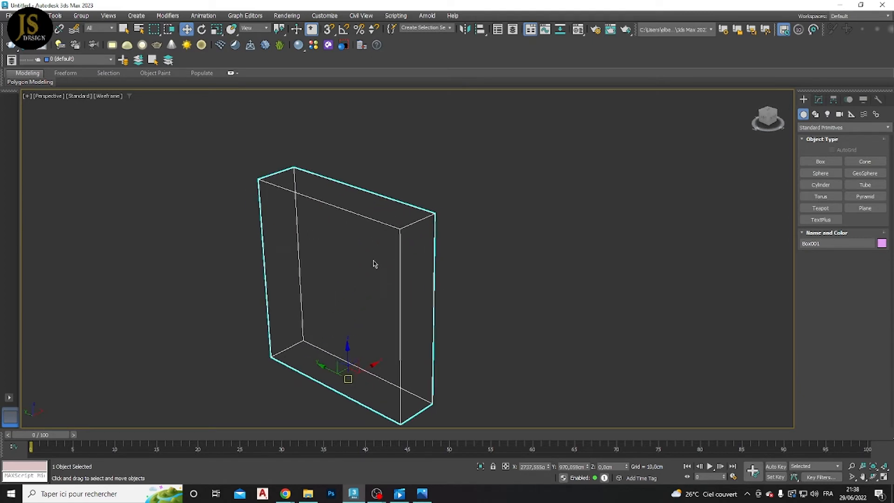
Step: Convert the wardrobe box to an Editable Poly
scroll(399, 279, down, 5)
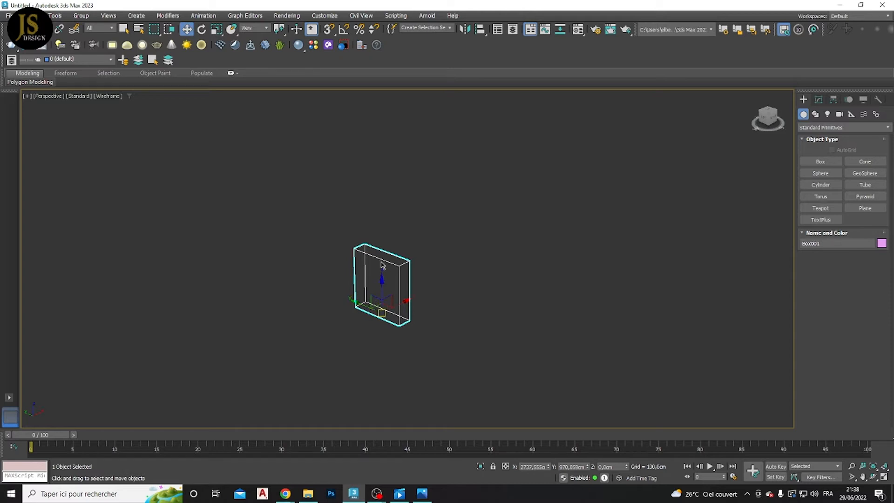
alt+middle_drag(412, 289, 359, 291)
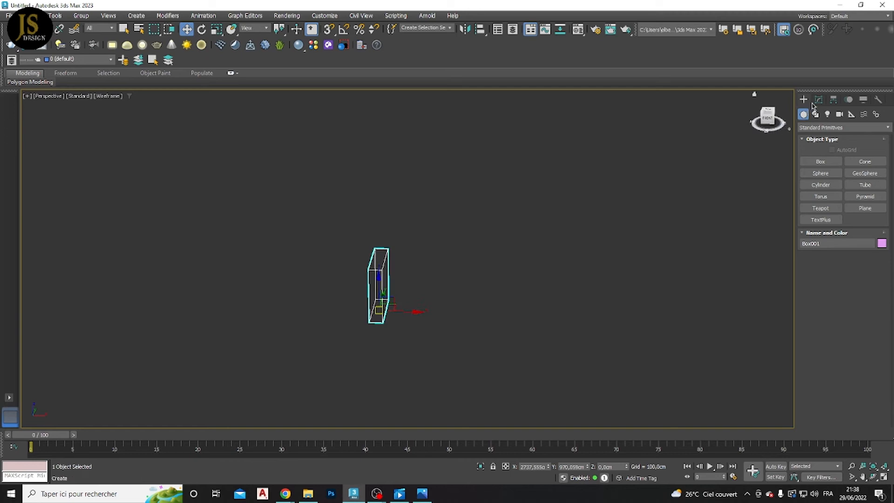
alt+middle_drag(433, 277, 413, 271)
right_click(376, 269)
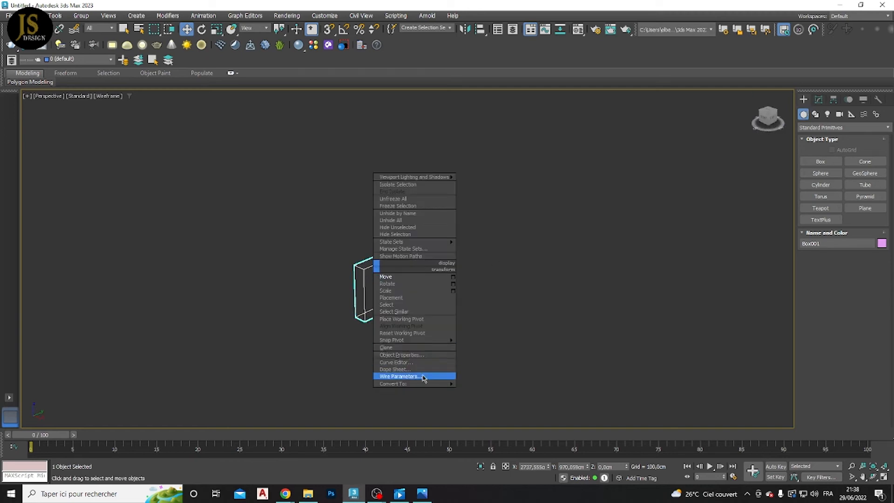
mouse_move(433, 386)
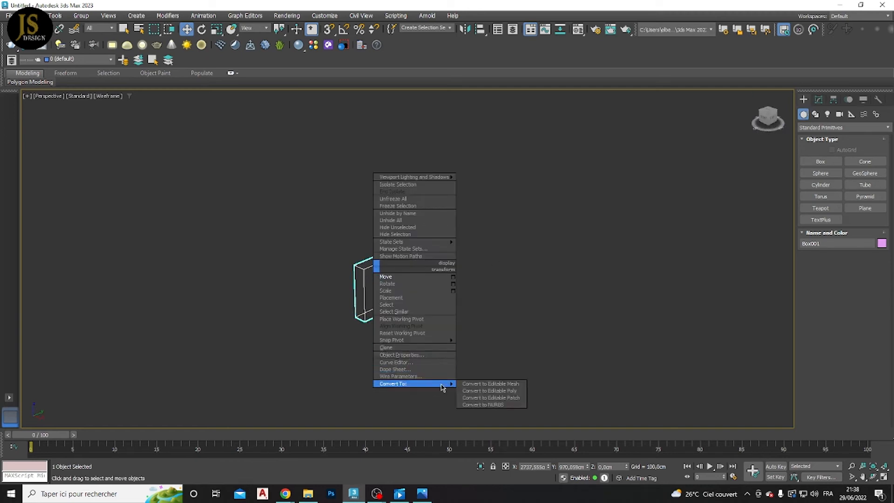
click(480, 391)
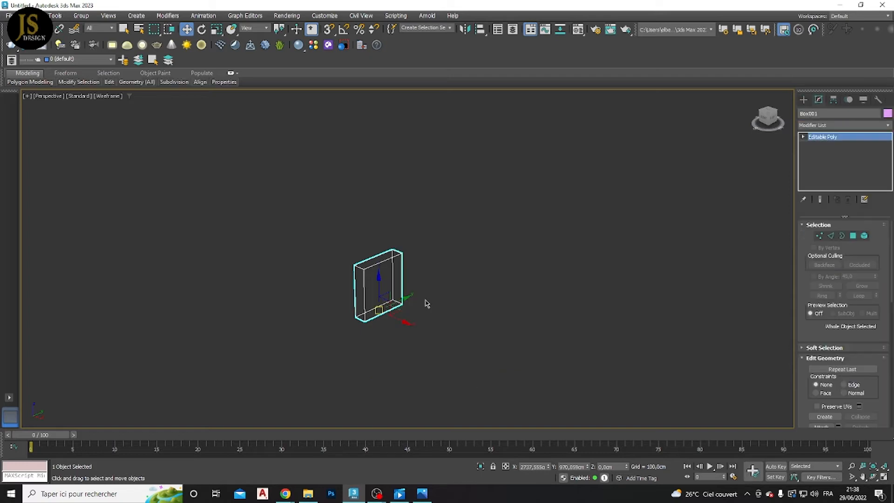
scroll(399, 261, down, 1)
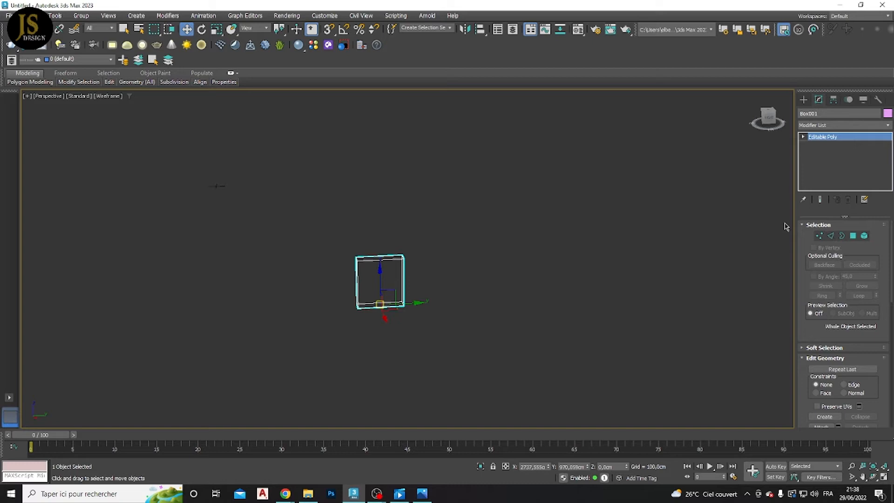
Step: Switch the Editable Poly to vertex level and select the two vertices at one upper end of the box
click(803, 100)
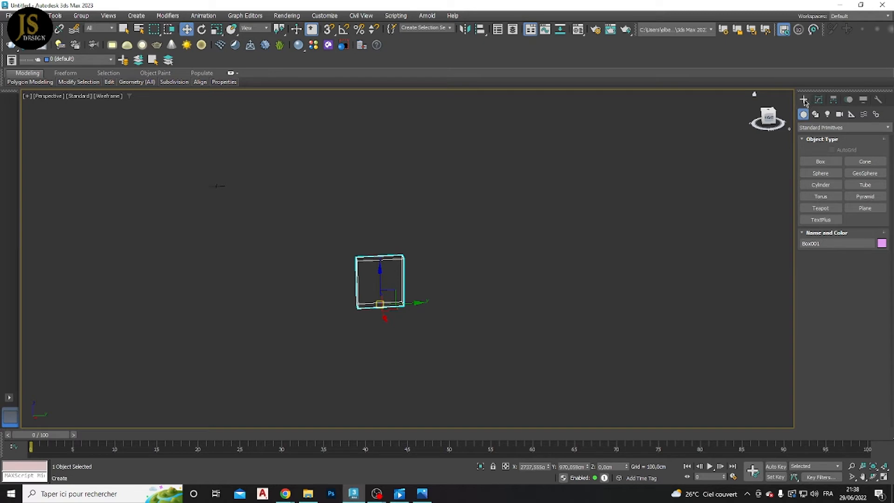
click(818, 100)
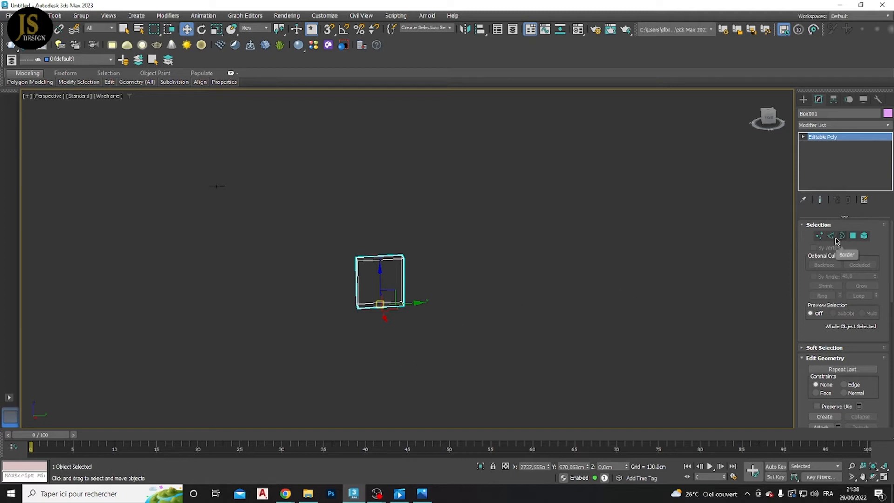
click(819, 236)
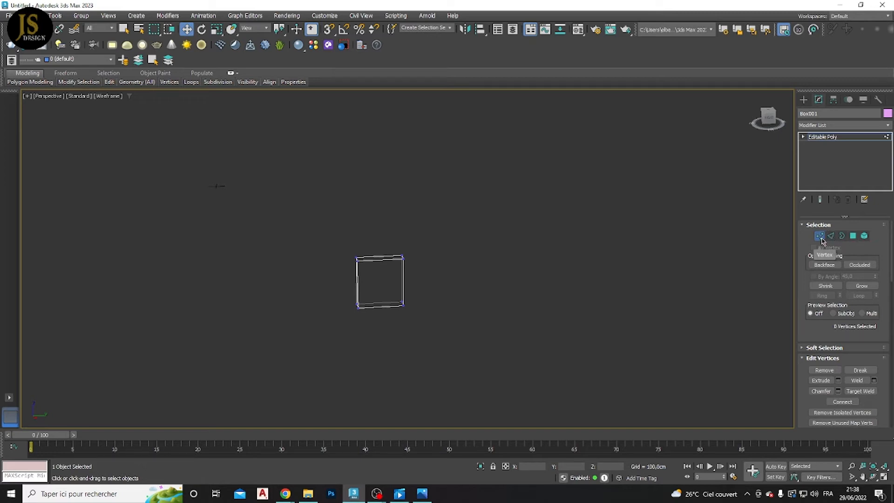
click(831, 237)
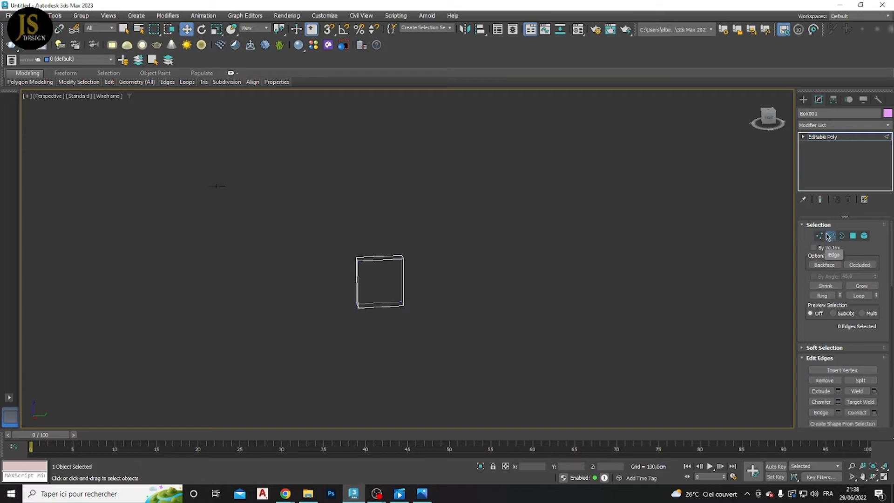
click(819, 236)
scroll(372, 275, up, 3)
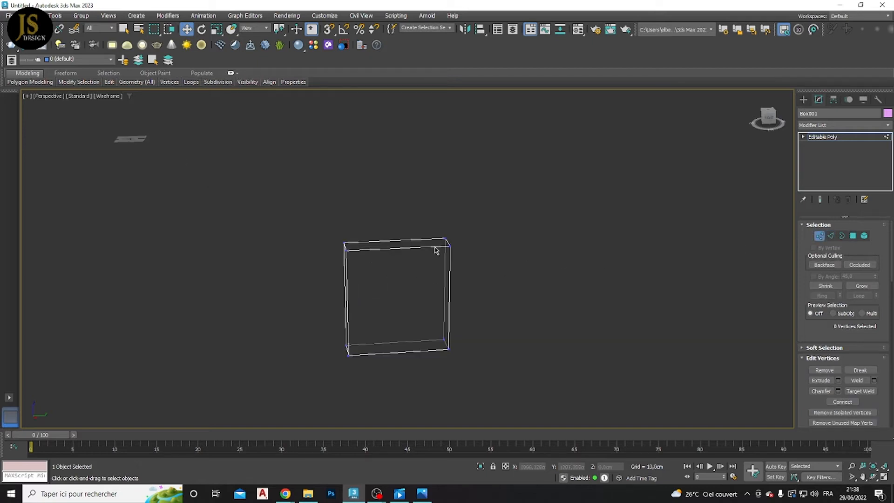
scroll(435, 251, up, 2)
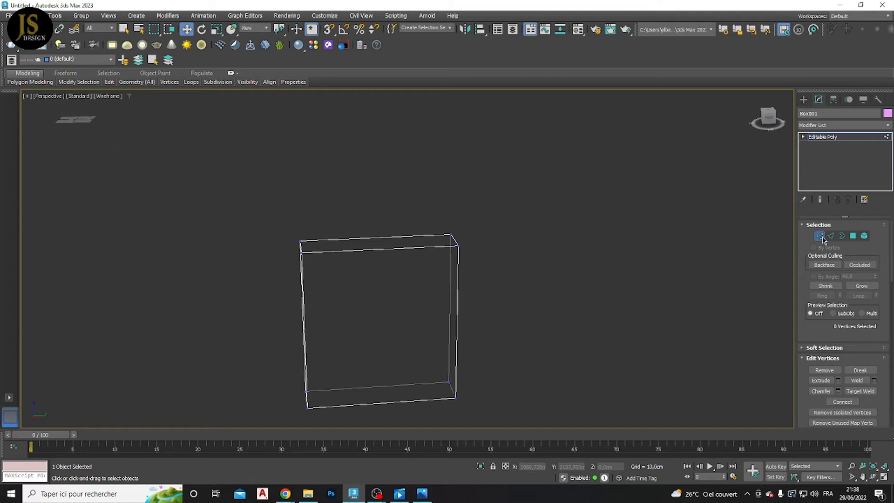
drag(471, 279, 378, 219)
scroll(484, 240, up, 5)
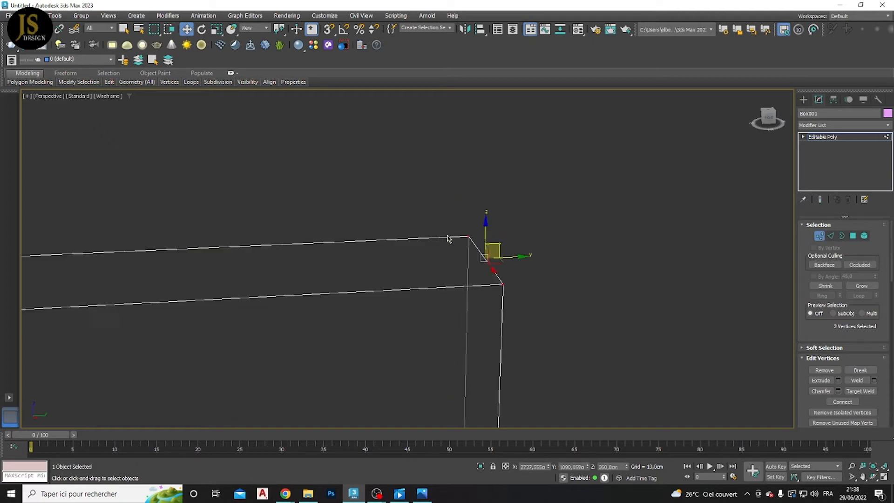
scroll(445, 244, down, 2)
scroll(453, 248, up, 2)
scroll(290, 287, down, 2)
middle_drag(289, 277, 310, 216)
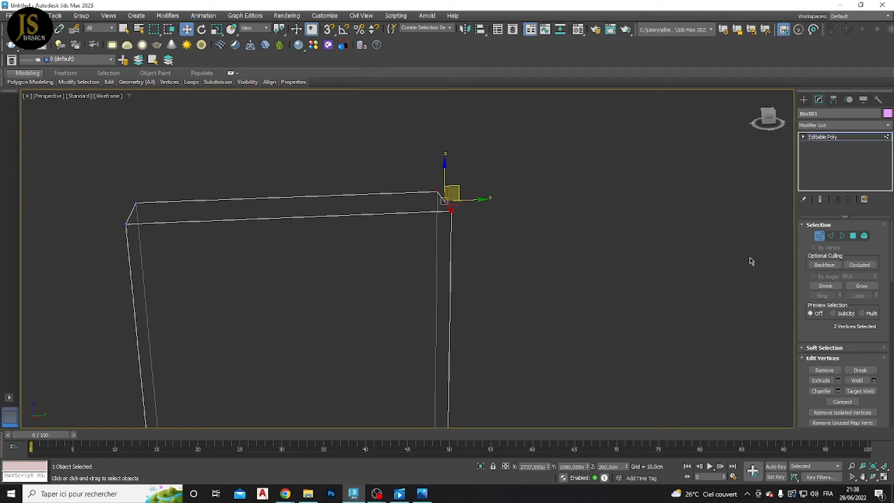
Step: Switch to edge level and try selecting individual edges, including the box's upper front edge
click(831, 237)
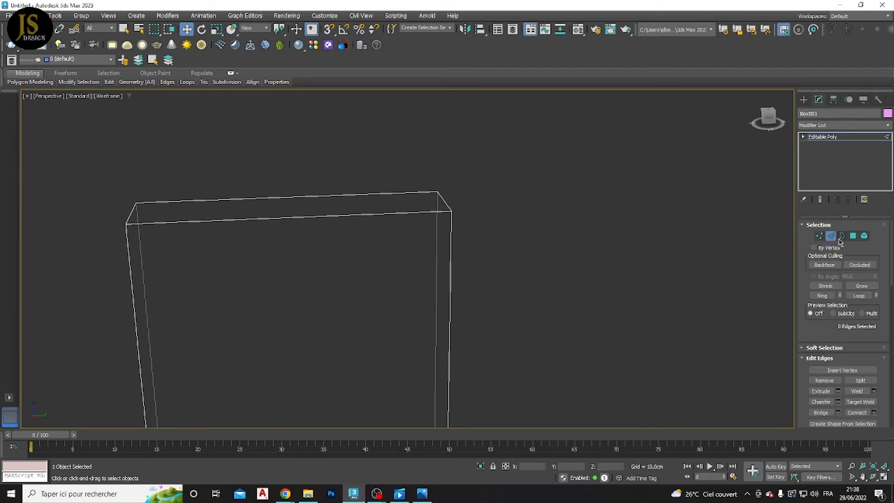
click(435, 262)
scroll(368, 254, down, 3)
scroll(393, 238, up, 3)
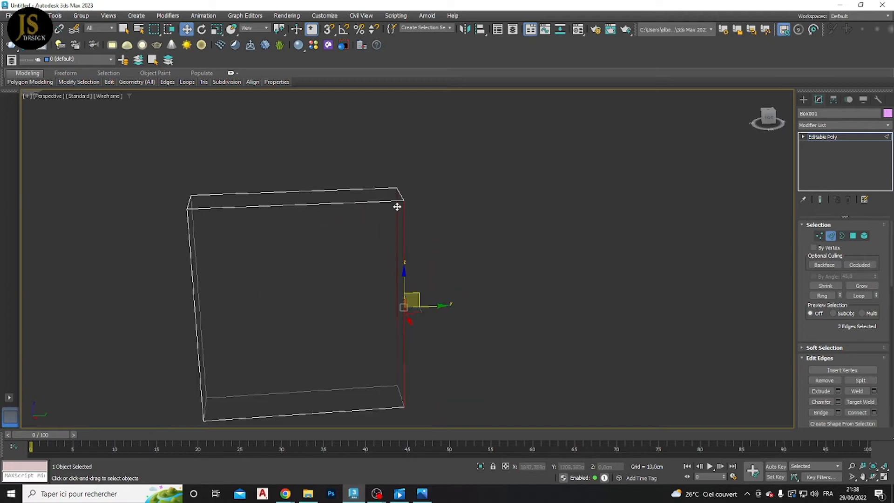
scroll(403, 203, up, 5)
click(384, 200)
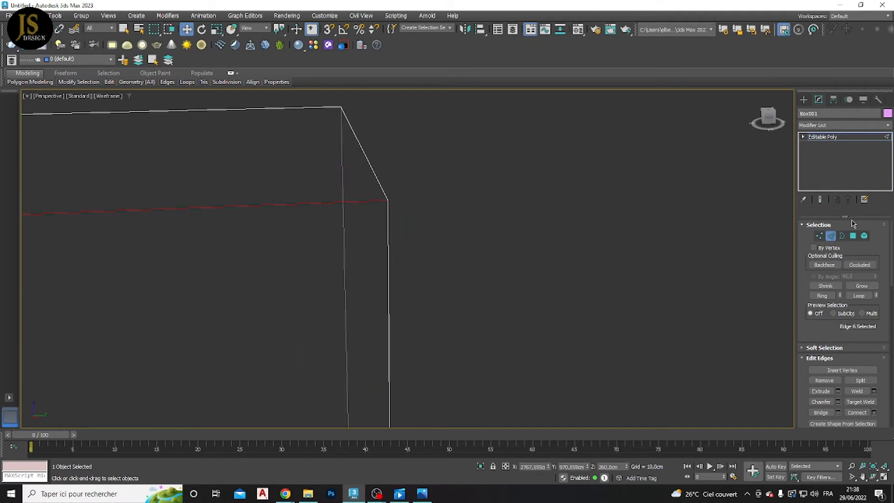
Step: Clear the earlier edge selection and select the box's four vertical edges at edge level
click(820, 236)
click(832, 236)
scroll(344, 233, down, 4)
middle_drag(346, 227, 413, 200)
scroll(412, 200, down, 4)
click(438, 275)
mouse_move(308, 263)
alt+middle_down()
mouse_move(288, 257)
mouse_move(308, 268)
alt+middle_up()
alt+middle_drag(344, 241, 338, 193)
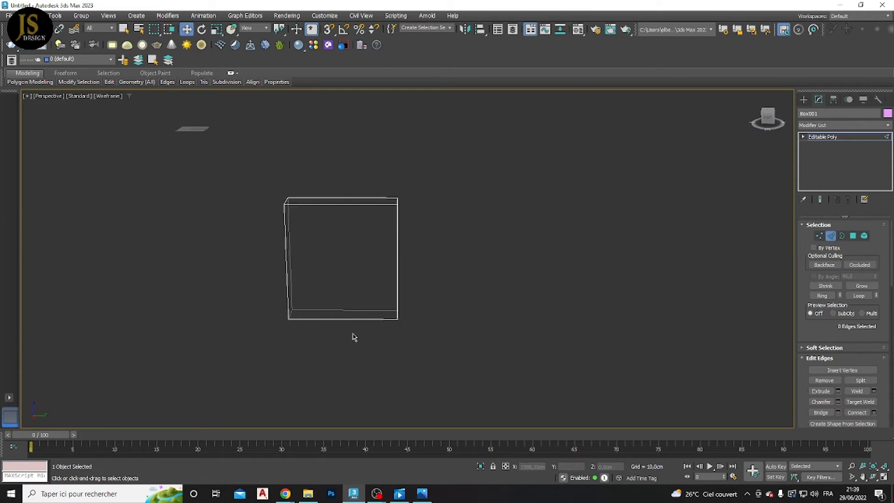
alt+middle_drag(334, 236, 323, 219)
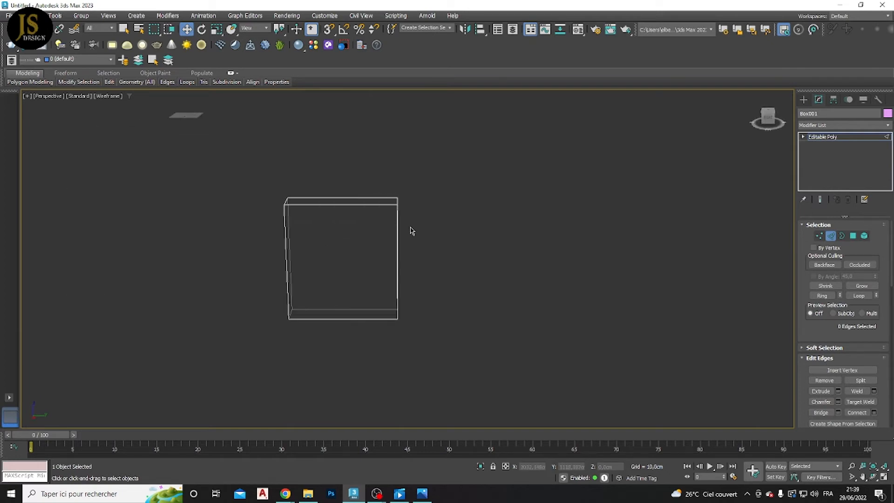
alt+middle_drag(339, 229, 404, 249)
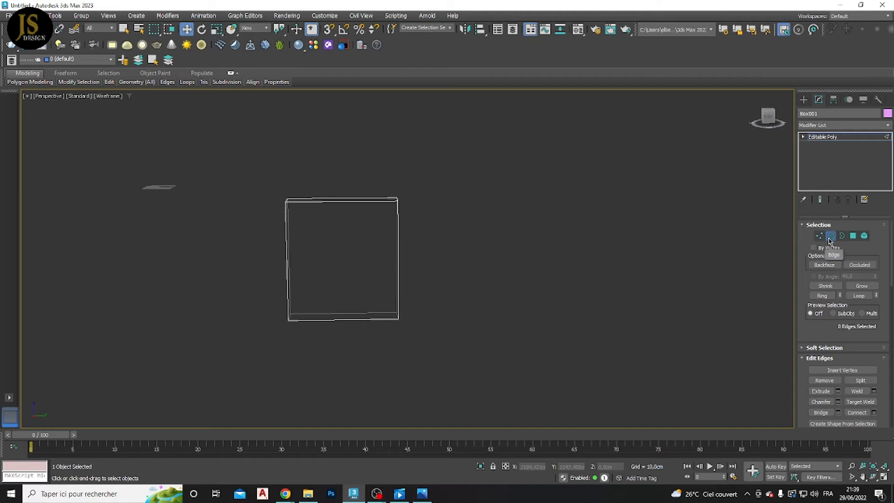
drag(401, 263, 239, 247)
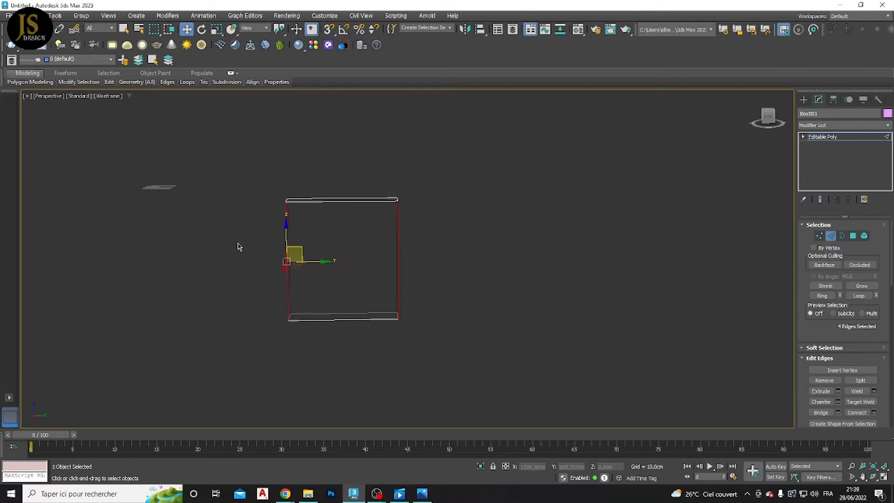
mouse_move(379, 240)
alt+middle_down()
mouse_move(419, 242)
mouse_move(378, 242)
alt+middle_up()
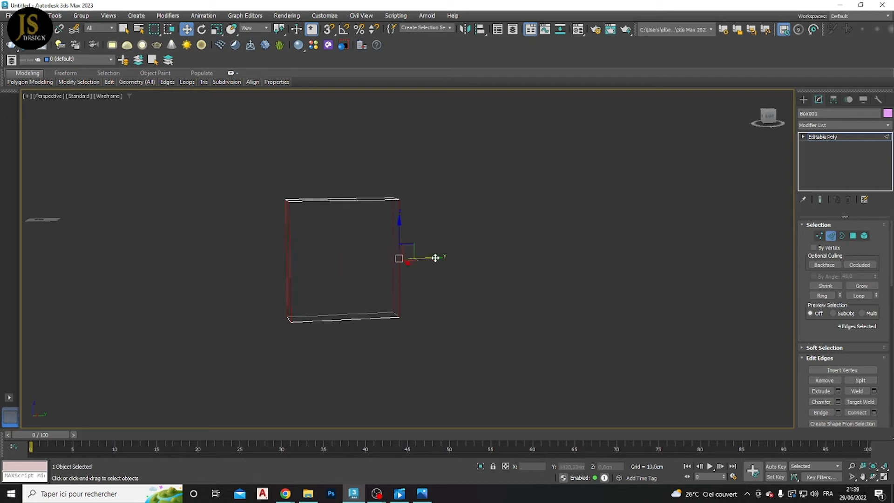
alt+middle_drag(365, 255, 339, 242)
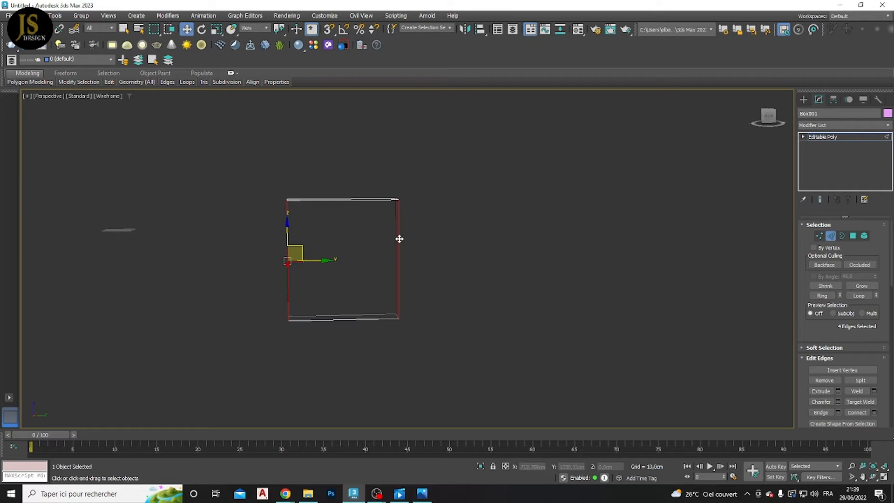
click(403, 259)
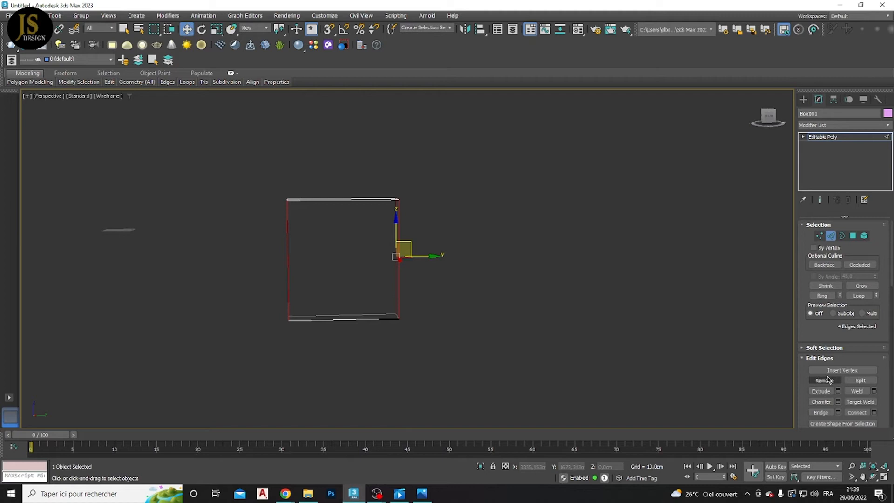
Step: Connect the four vertical edges with one segment, sliding the new horizontal loop up to 56
click(874, 412)
alt+middle_drag(352, 313, 331, 298)
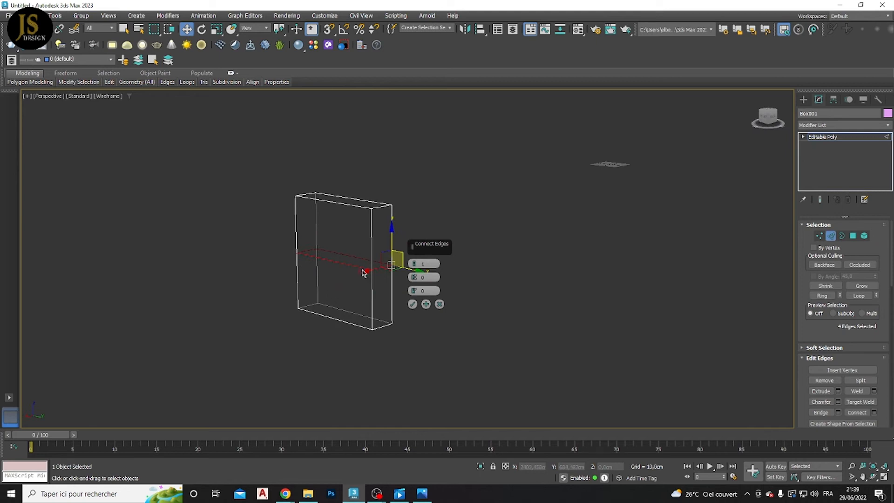
drag(414, 291, 409, 275)
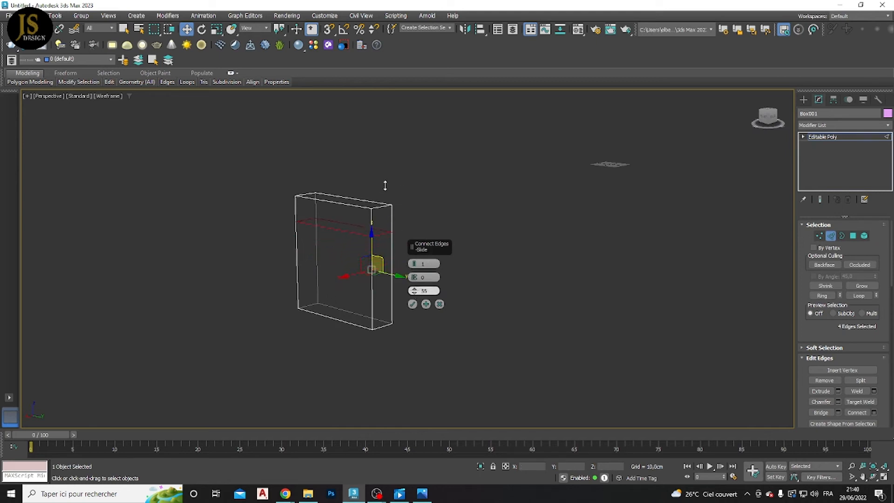
click(412, 304)
Step: Display the box shaded with edged faces, clear the edge selection and examine the new horizontal loop
alt+middle_drag(409, 303, 361, 258)
key(F3)
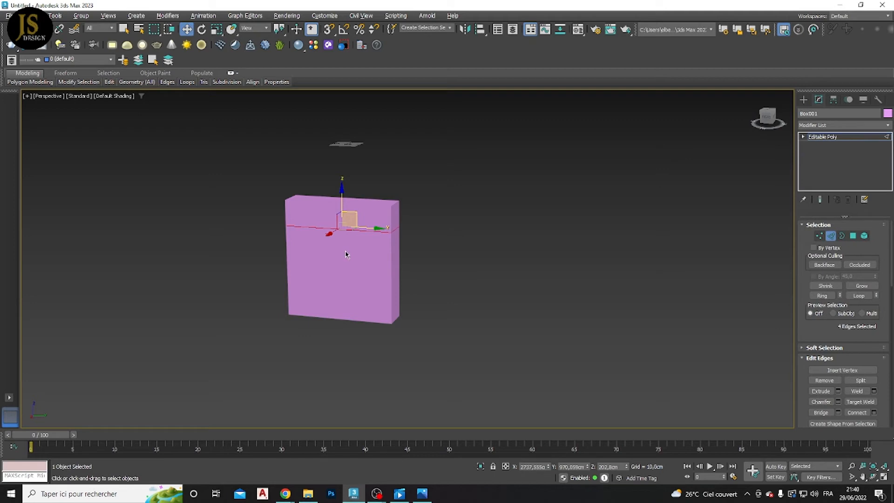
key(F3)
key(F4)
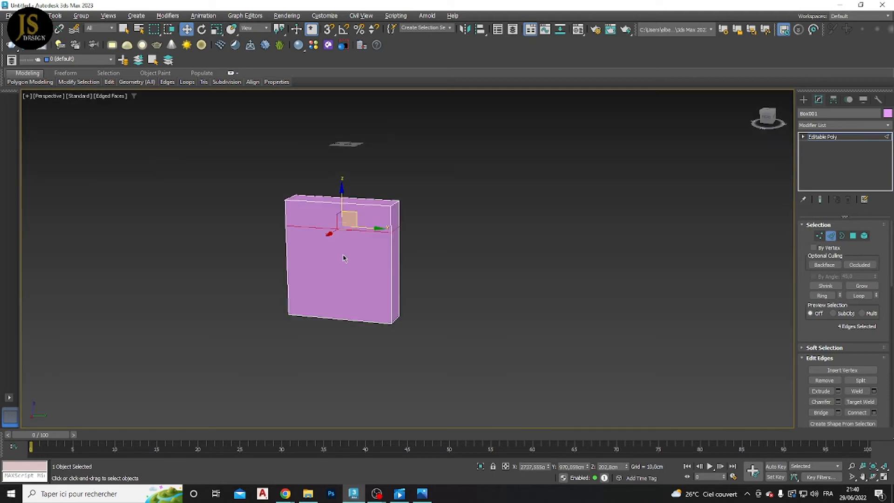
alt+middle_drag(412, 278, 469, 293)
click(454, 309)
alt+middle_drag(351, 280, 331, 239)
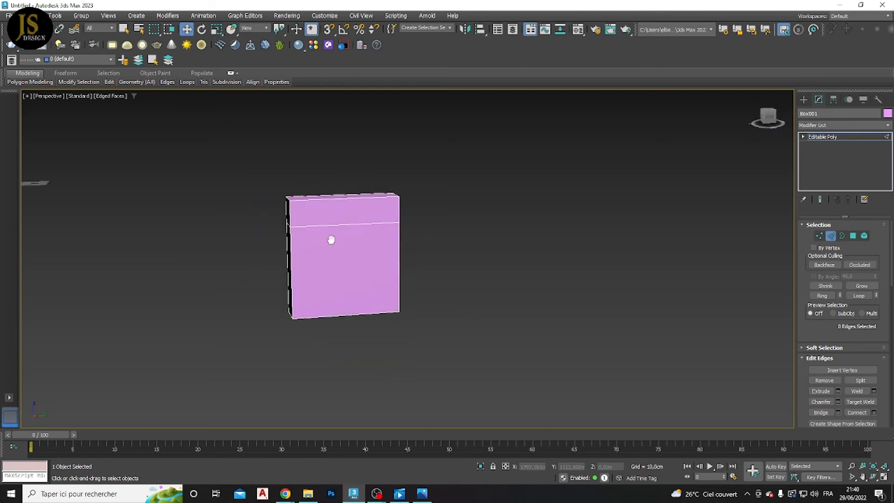
Step: Check the compartment layout in the wardrobe reference image and return the viewport to wireframe display
click(421, 494)
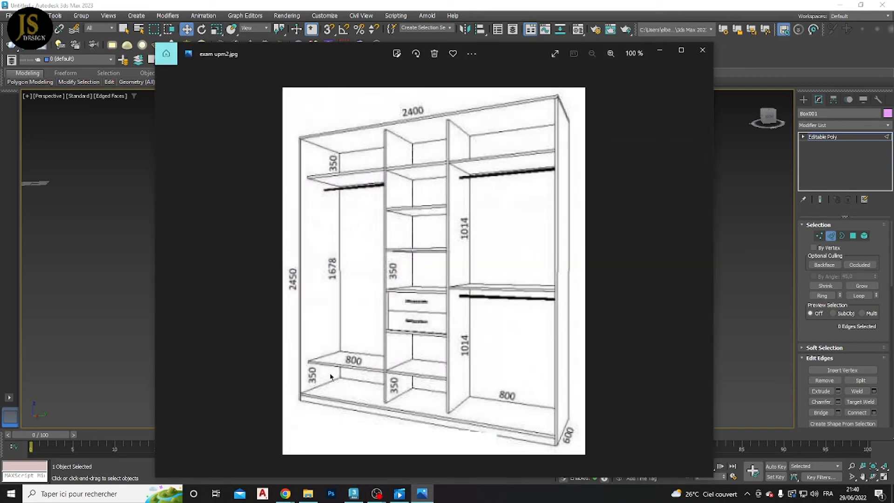
click(659, 50)
click(832, 238)
click(832, 238)
key(F3)
Step: Connect the front horizontal loop edge and the front bottom edge with two segments, dividing the lower front into three columns
scroll(354, 223, up, 3)
click(344, 227)
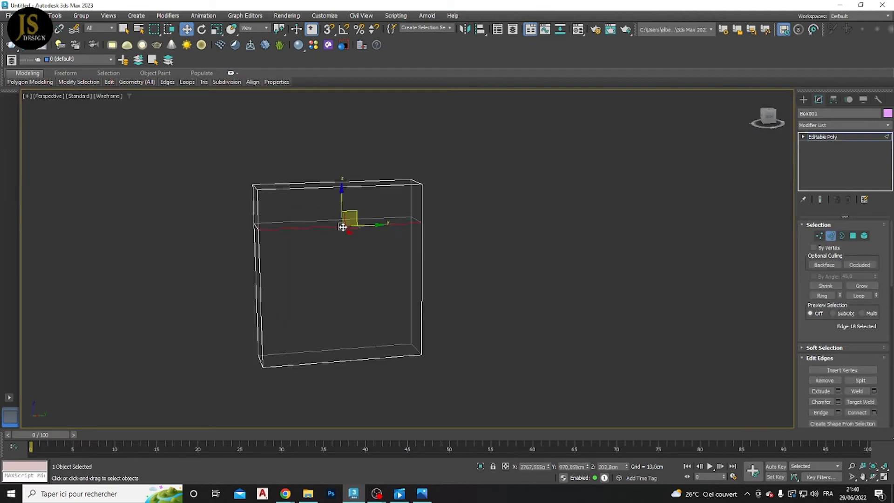
alt+middle_drag(339, 239, 326, 236)
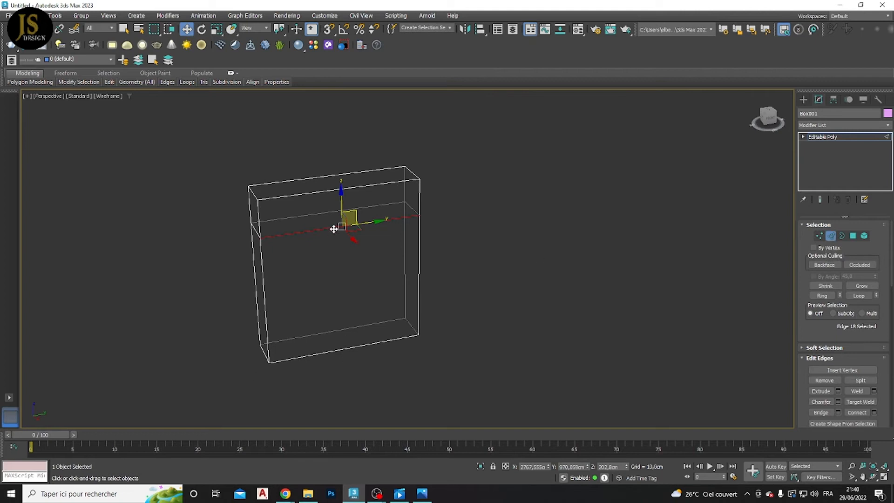
ctrl+click(335, 349)
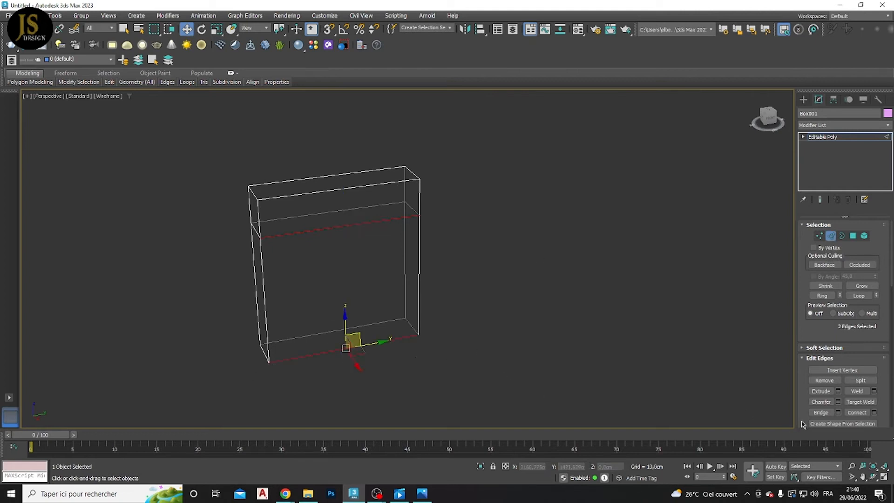
click(874, 413)
alt+middle_drag(301, 277, 321, 276)
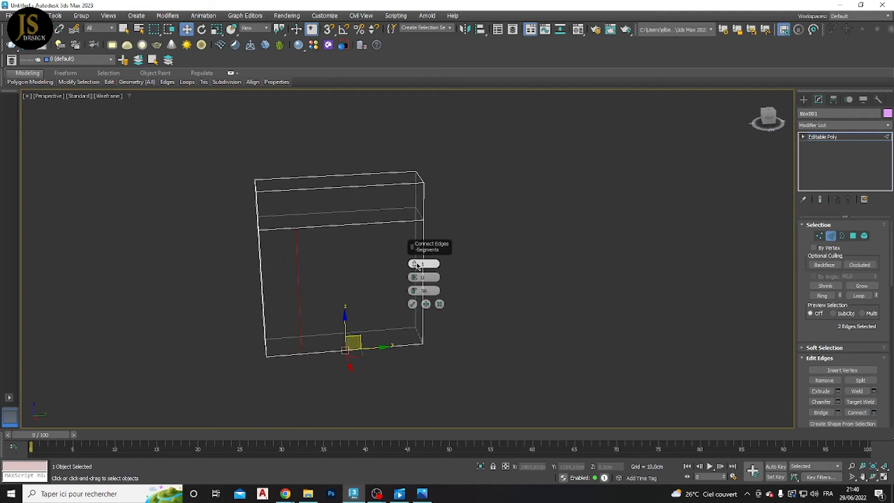
click(414, 264)
drag(414, 291, 437, 397)
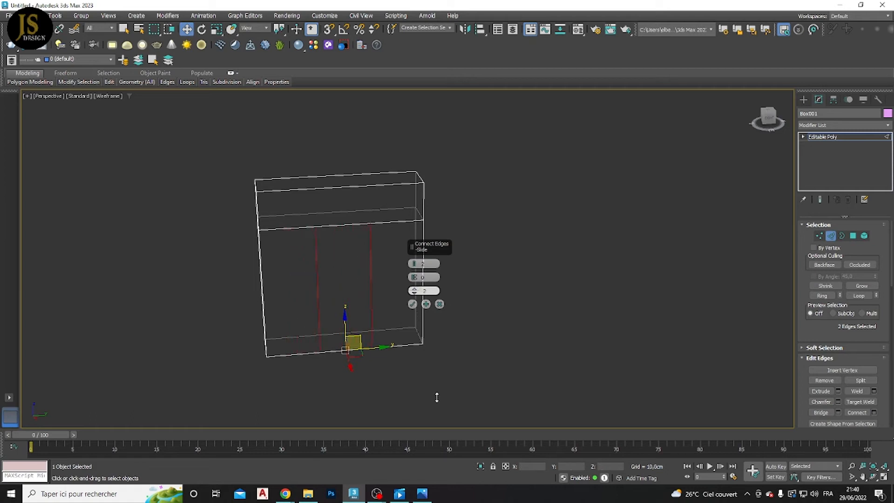
click(412, 304)
Step: Clear the edge selection, display the box shaded with edged faces, and check the middle column's shelves in the reference image
mouse_move(351, 295)
alt+middle_down()
mouse_move(315, 279)
mouse_move(399, 289)
mouse_move(359, 303)
mouse_move(399, 272)
mouse_move(291, 260)
mouse_move(342, 269)
alt+middle_up()
click(507, 293)
key(F3)
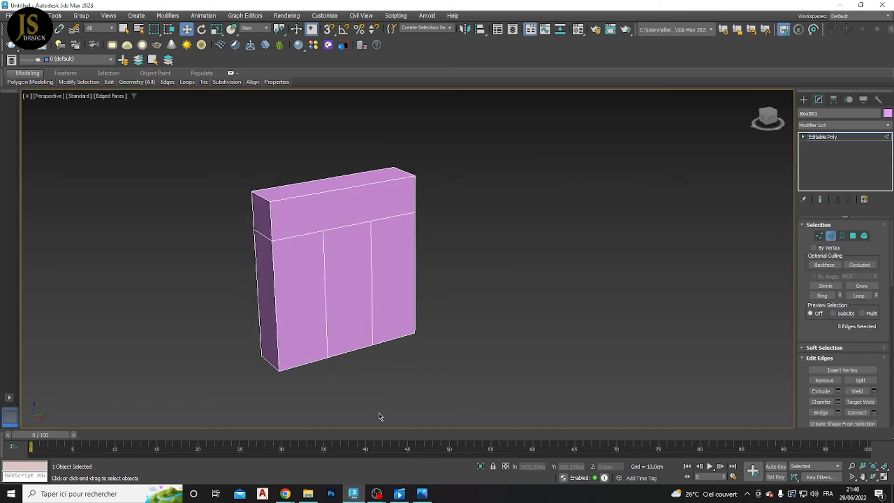
click(422, 493)
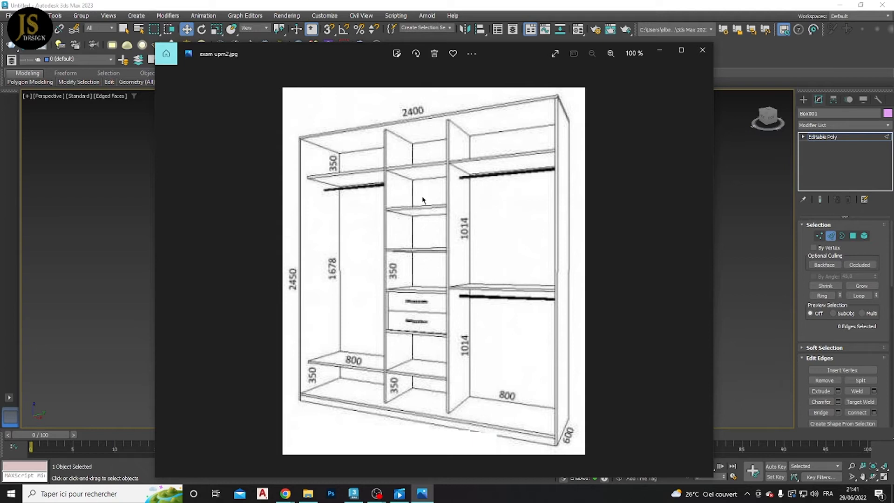
click(660, 50)
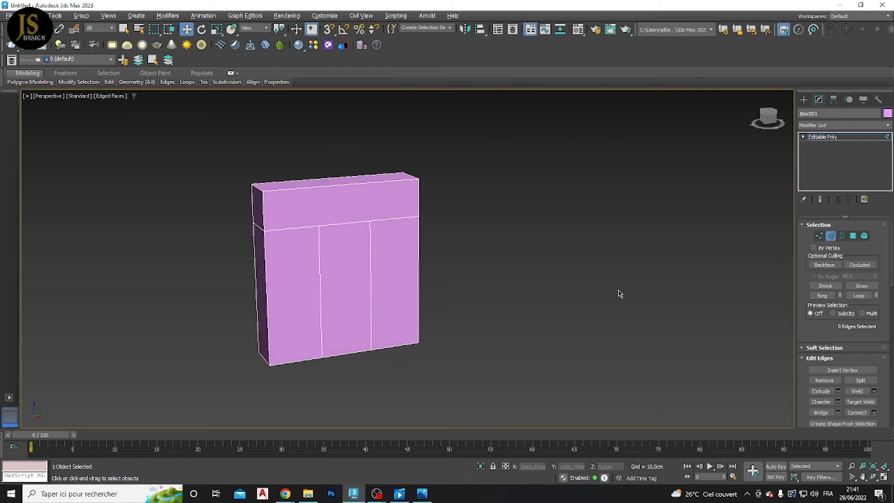
Step: Connect the two inner vertical edges on the front with four segments, dividing the middle column into five compartments
click(369, 270)
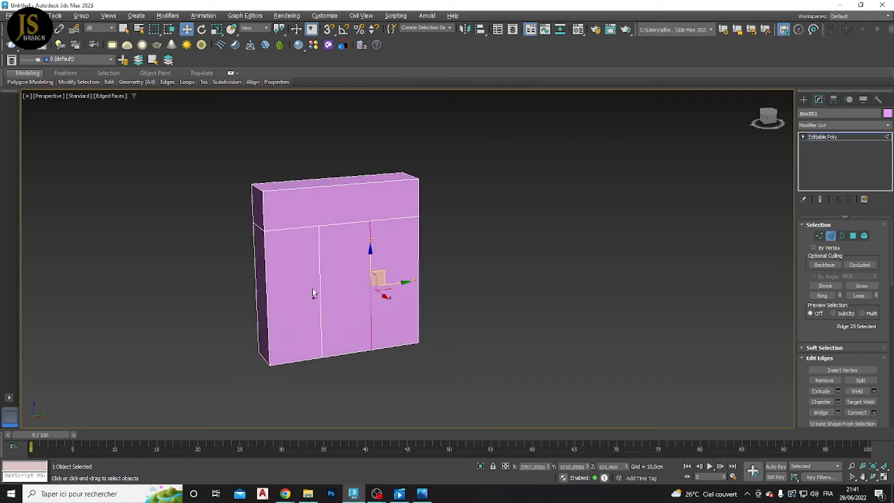
ctrl+click(320, 282)
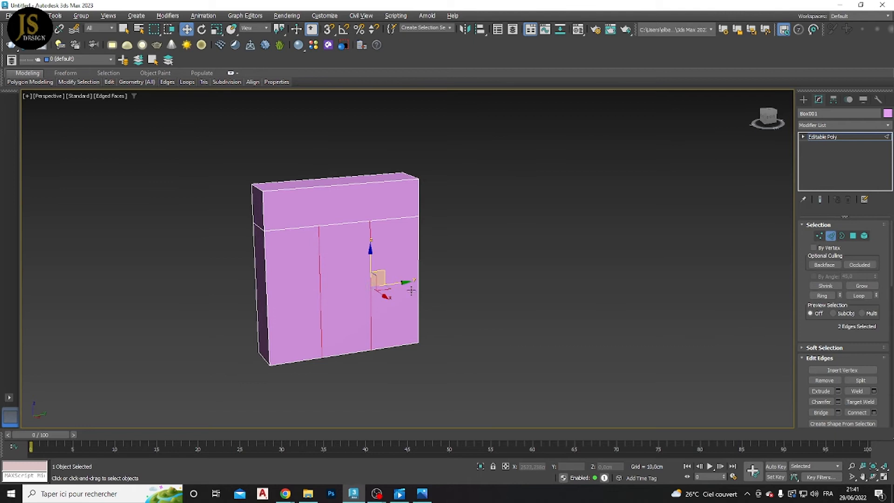
scroll(378, 260, up, 5)
scroll(378, 259, down, 5)
middle_drag(421, 259, 431, 270)
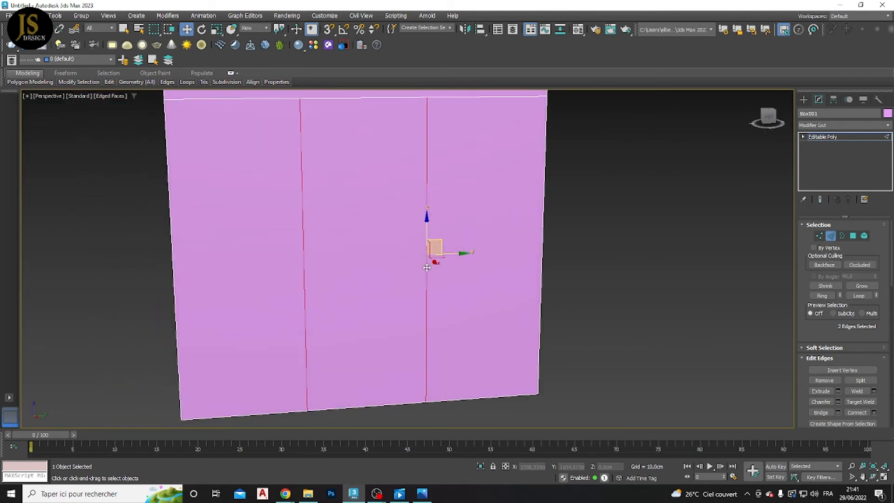
click(874, 412)
click(414, 262)
click(414, 263)
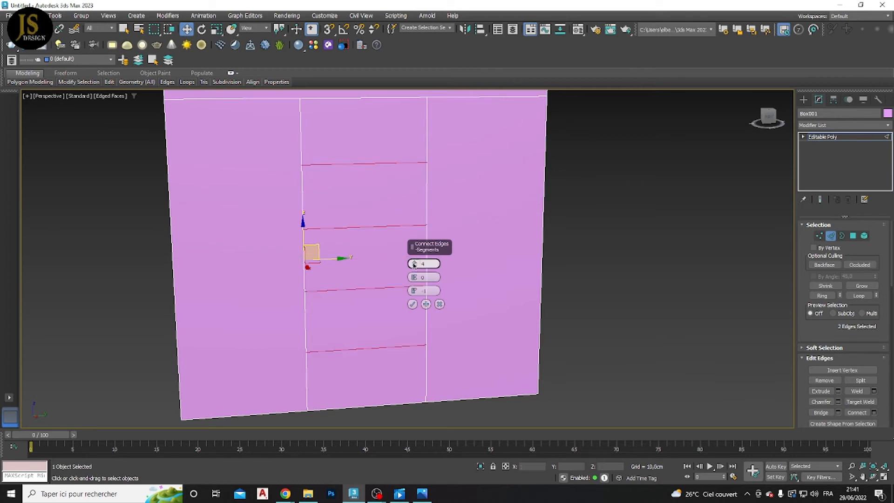
scroll(345, 261, down, 3)
alt+middle_drag(345, 263, 355, 315)
click(412, 304)
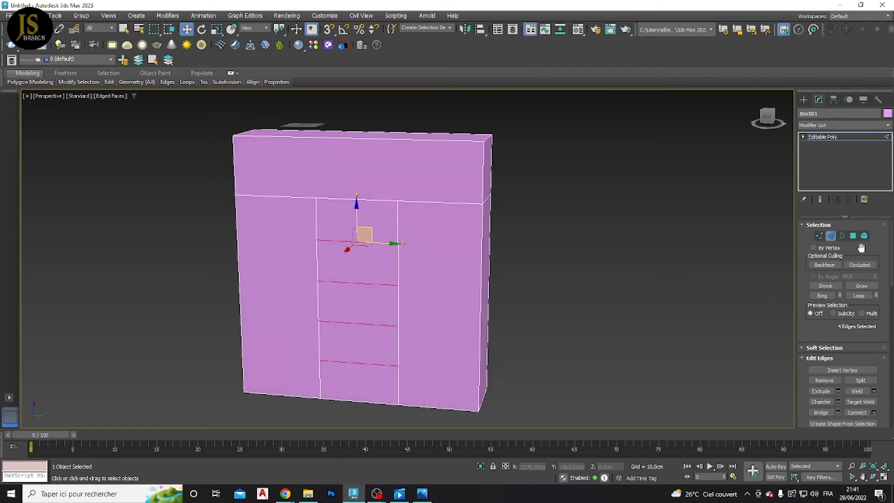
Step: Select the two tall outer front faces of the wardrobe at polygon level
scroll(396, 240, down, 4)
mouse_move(391, 247)
alt+middle_down()
mouse_move(431, 239)
mouse_move(410, 275)
mouse_move(371, 254)
mouse_move(390, 264)
alt+middle_up()
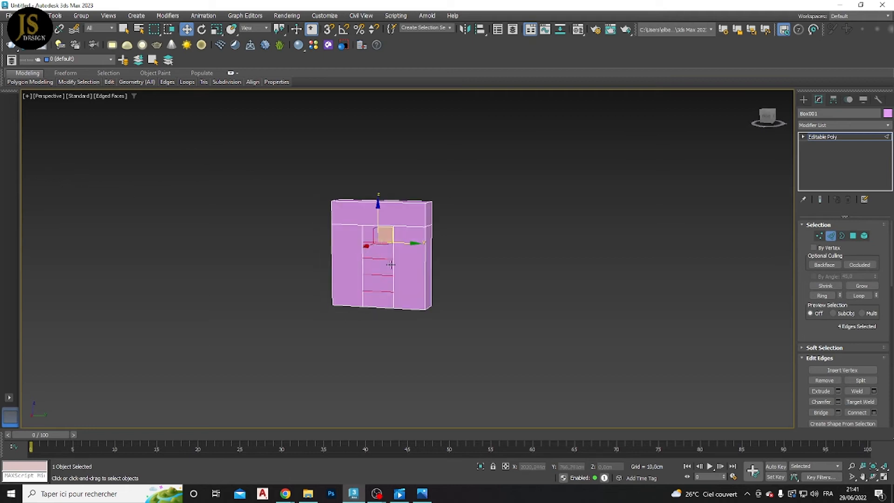
click(853, 236)
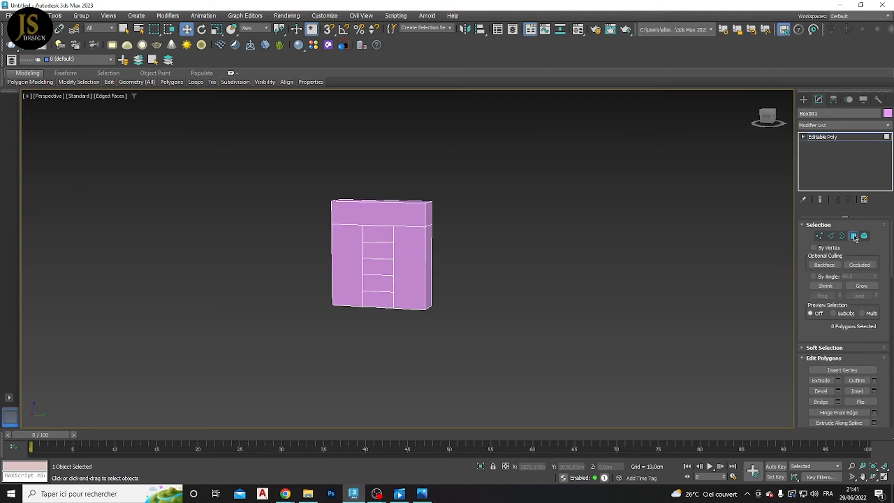
scroll(429, 250, up, 5)
scroll(374, 252, down, 5)
click(375, 253)
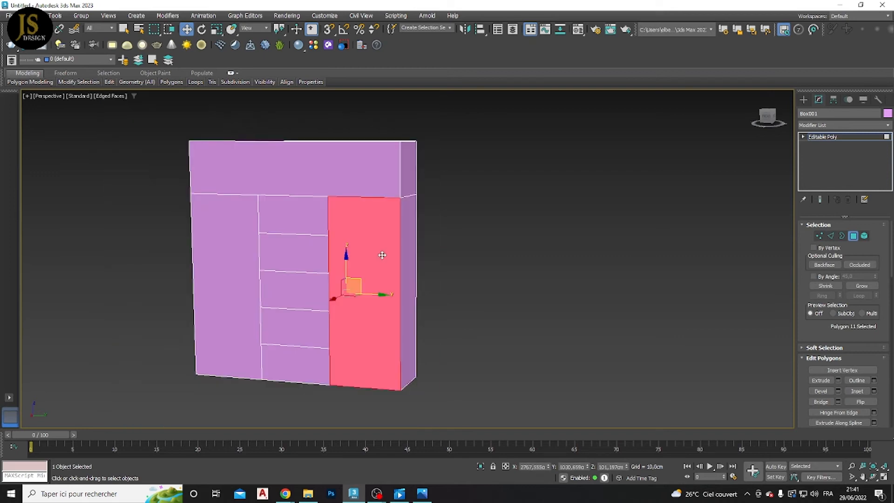
ctrl+click(238, 246)
scroll(273, 246, up, 4)
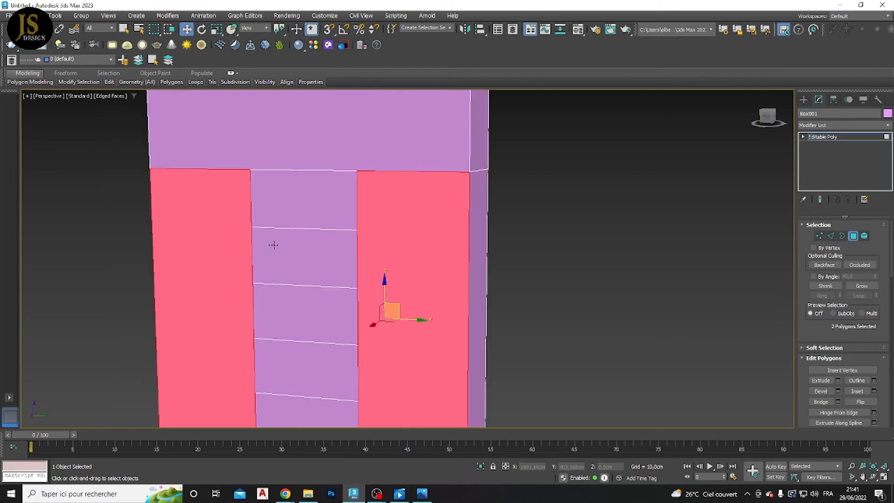
scroll(279, 244, down, 6)
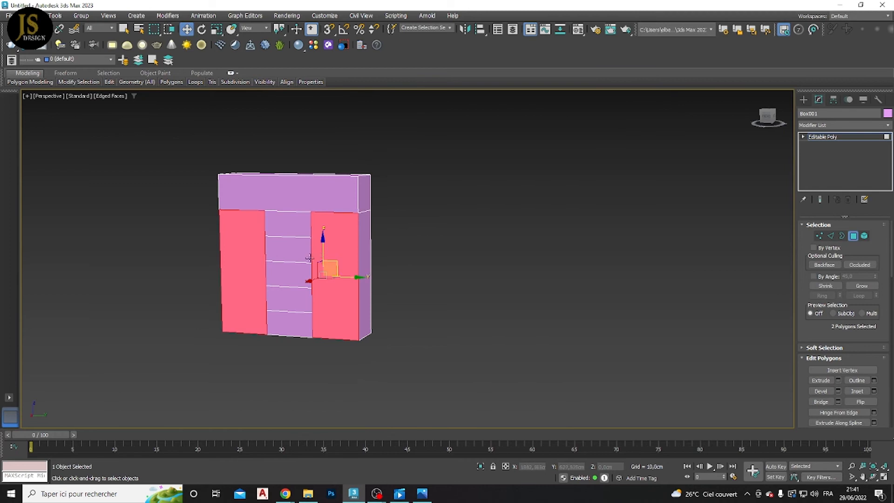
alt+middle_drag(298, 260, 322, 253)
scroll(331, 289, up, 2)
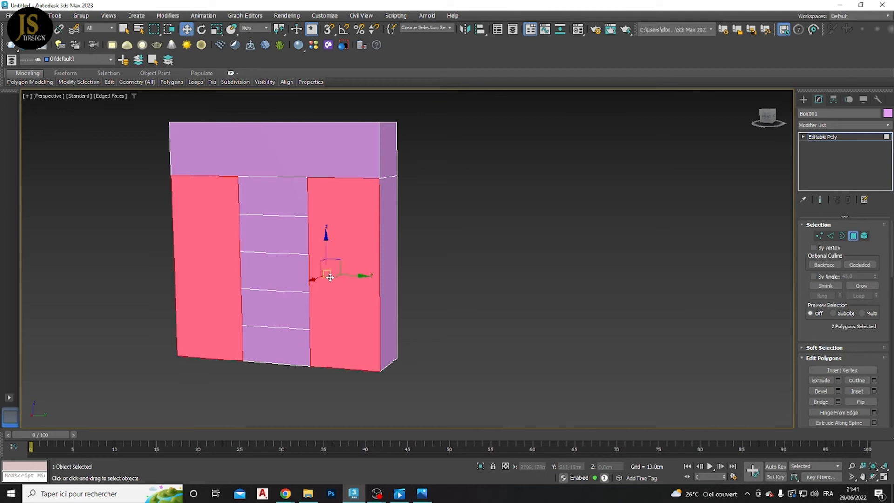
alt+middle_drag(320, 284, 314, 277)
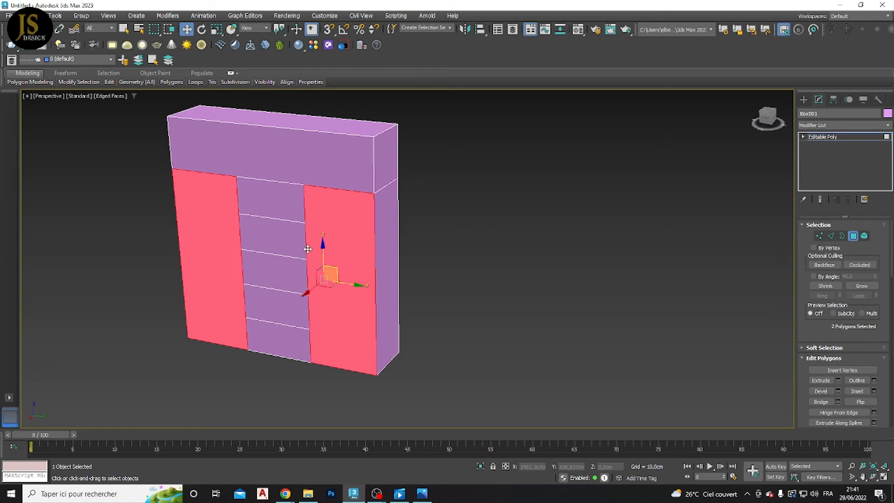
alt+middle_drag(312, 245, 317, 242)
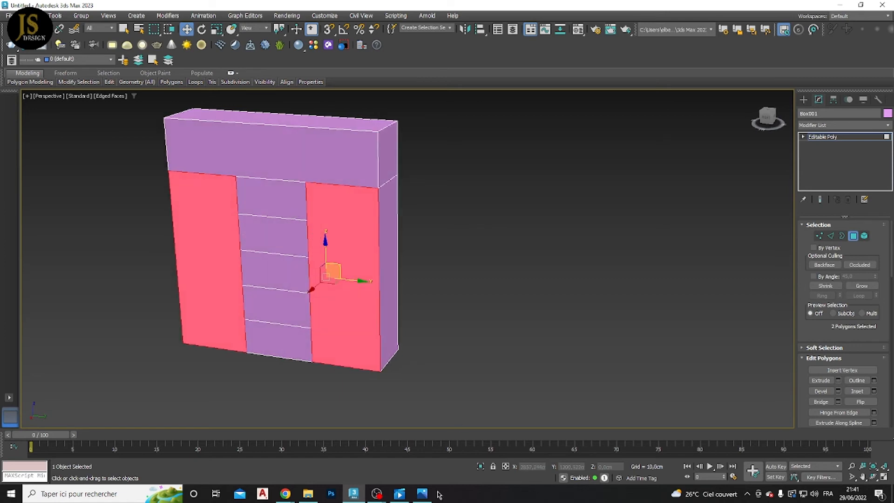
Step: Check the reference image and add the top front face and all middle-column faces except the fourth from the top to the selection
click(422, 493)
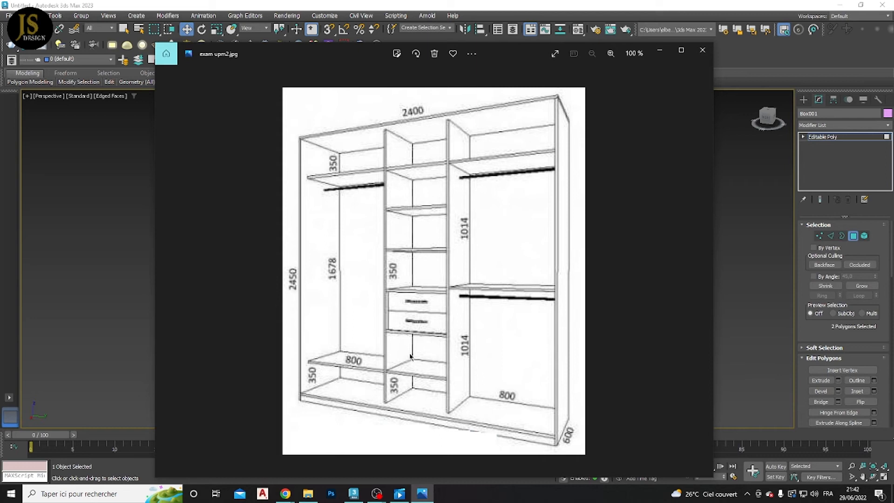
click(659, 49)
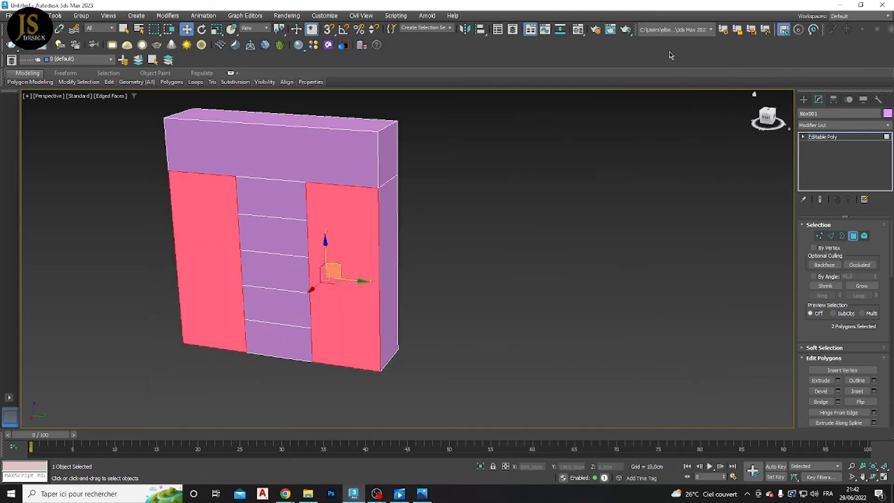
ctrl+click(288, 204)
ctrl+click(293, 237)
ctrl+click(295, 274)
ctrl+click(284, 340)
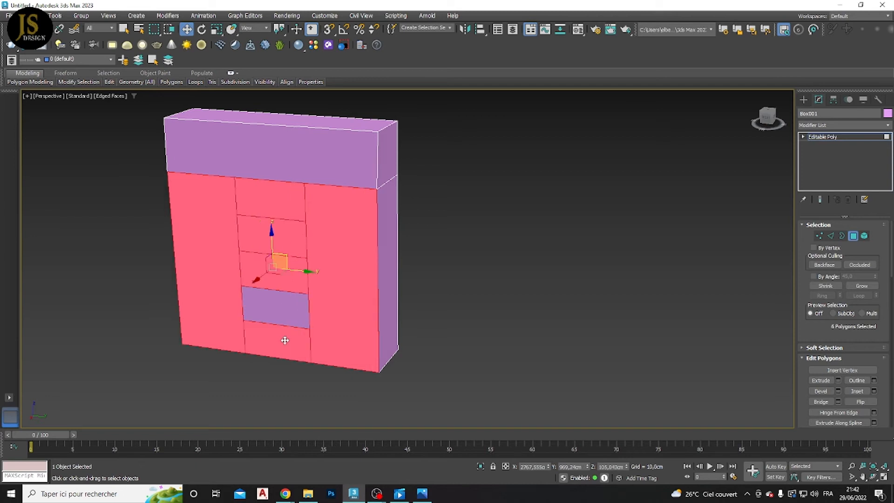
ctrl+click(293, 147)
alt+middle_drag(295, 146, 371, 207)
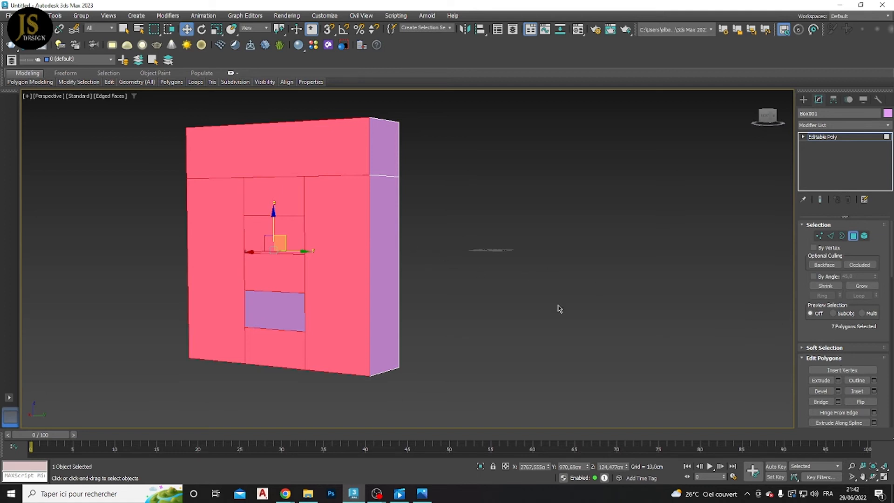
Step: Inset the seven selected front faces by 1 cm using the By Polygon mode
click(874, 394)
scroll(441, 254, up, 5)
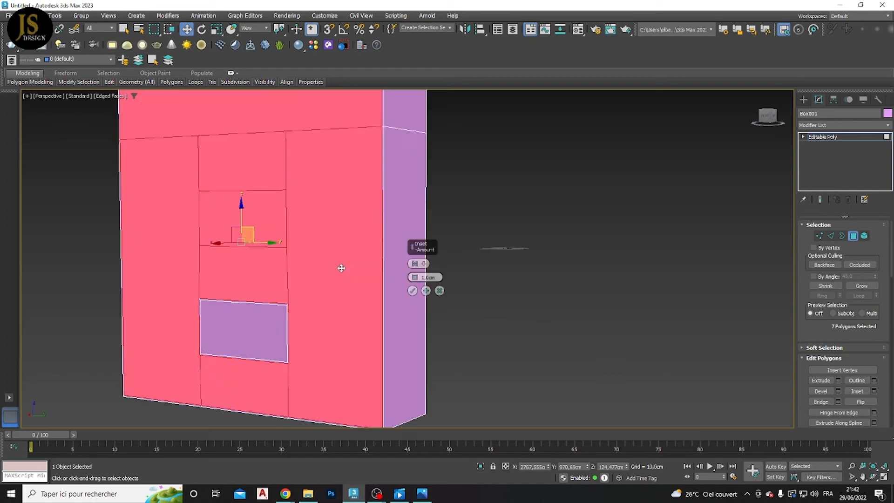
click(425, 264)
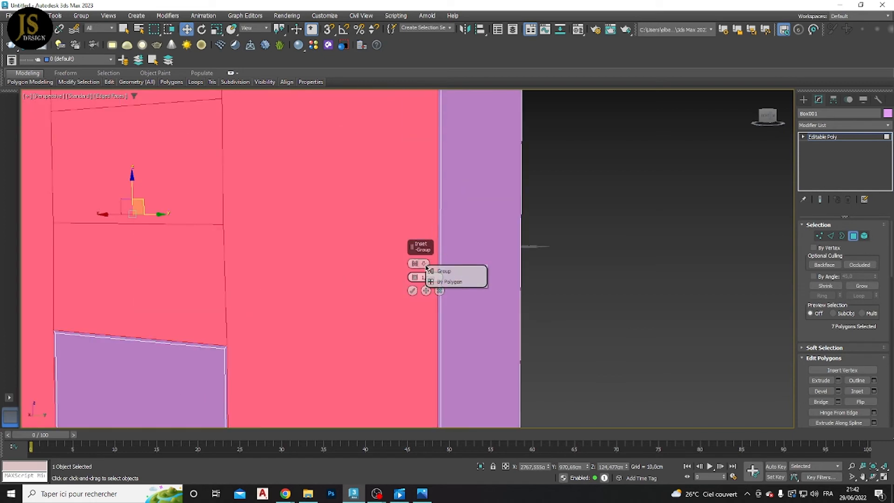
click(443, 282)
scroll(259, 241, up, 5)
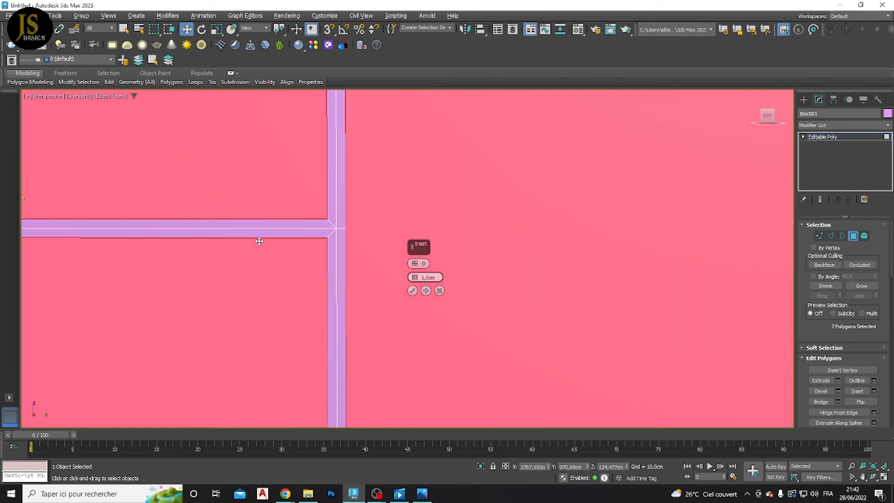
scroll(260, 241, down, 5)
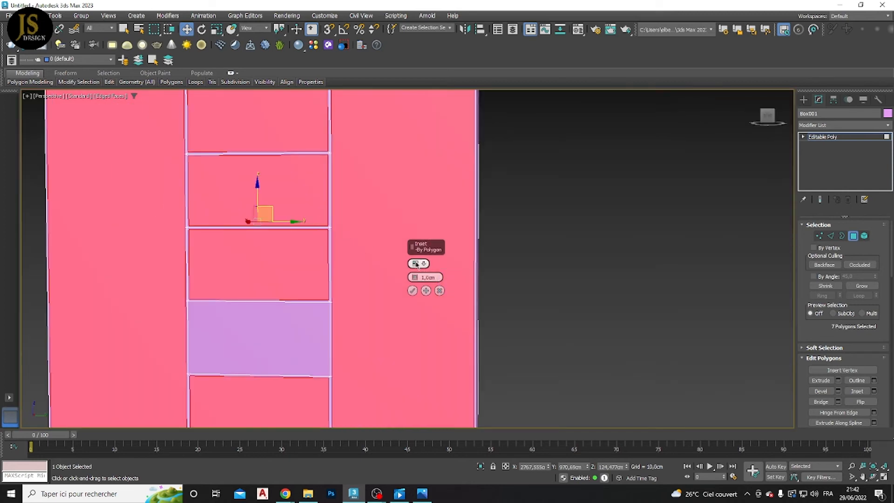
double_click(438, 278)
text(1,)
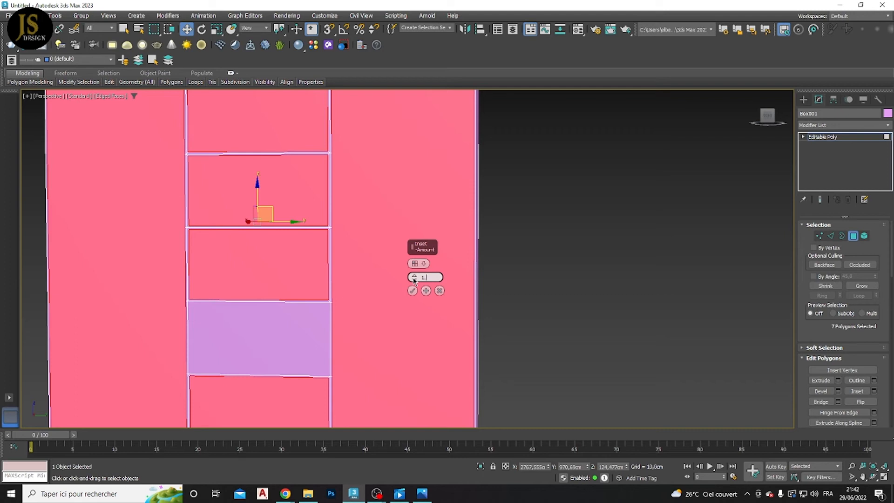
click(412, 291)
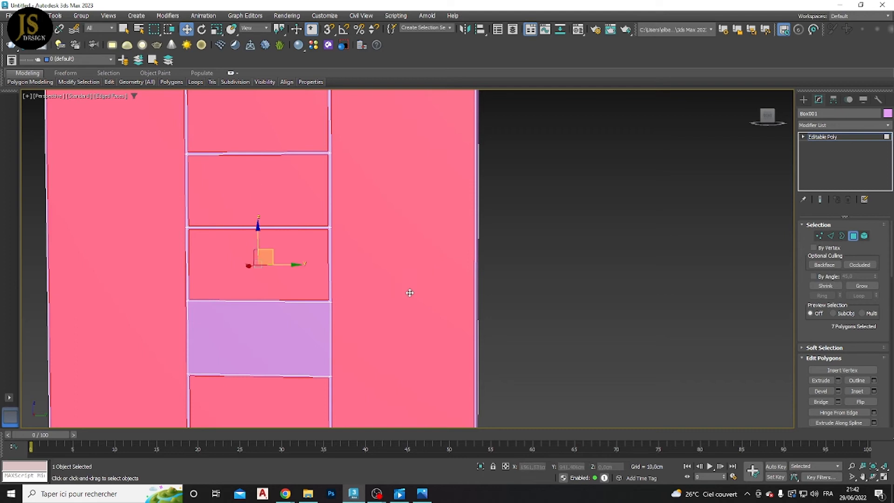
Step: Extrude the inset front faces inward by about -57.25 cm to hollow out the wardrobe compartments
scroll(302, 250, down, 5)
alt+middle_drag(301, 250, 335, 266)
click(838, 380)
alt+middle_drag(792, 373, 340, 319)
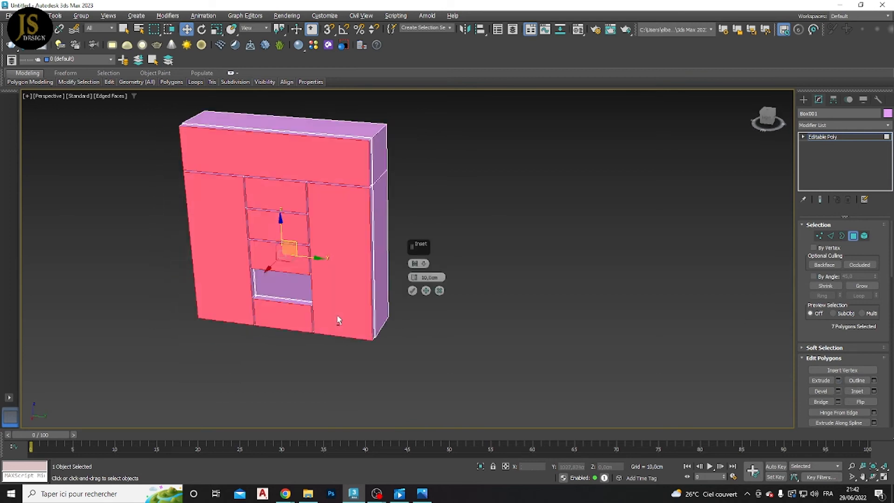
drag(414, 278, 432, 102)
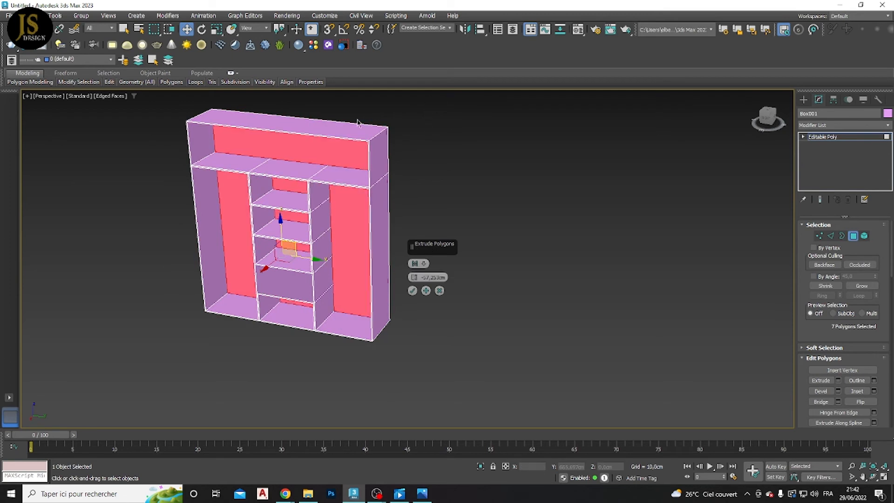
alt+middle_drag(322, 207, 369, 209)
click(412, 290)
Step: Clear the polygon selection, examine the hollowed wardrobe, and switch to creating Standard Primitives
alt+middle_drag(409, 284, 421, 242)
alt+middle_drag(382, 209, 428, 205)
click(428, 204)
alt+middle_drag(345, 186, 419, 158)
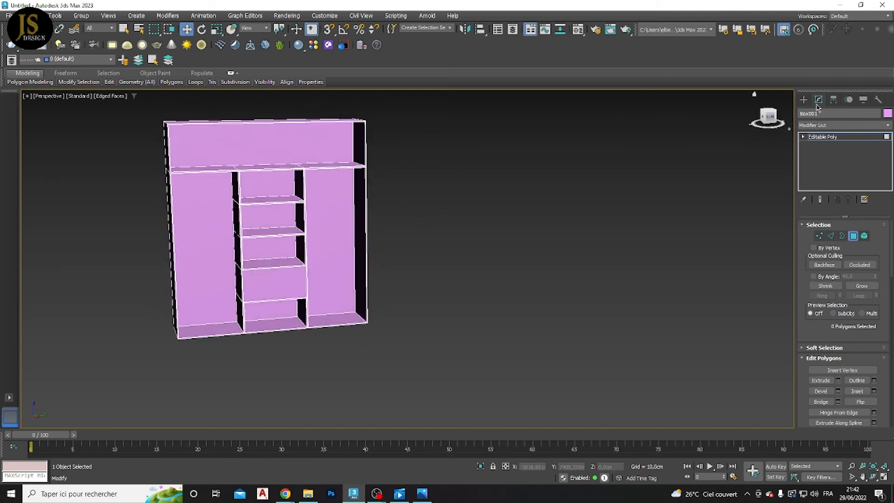
click(803, 99)
alt+middle_drag(616, 158, 605, 168)
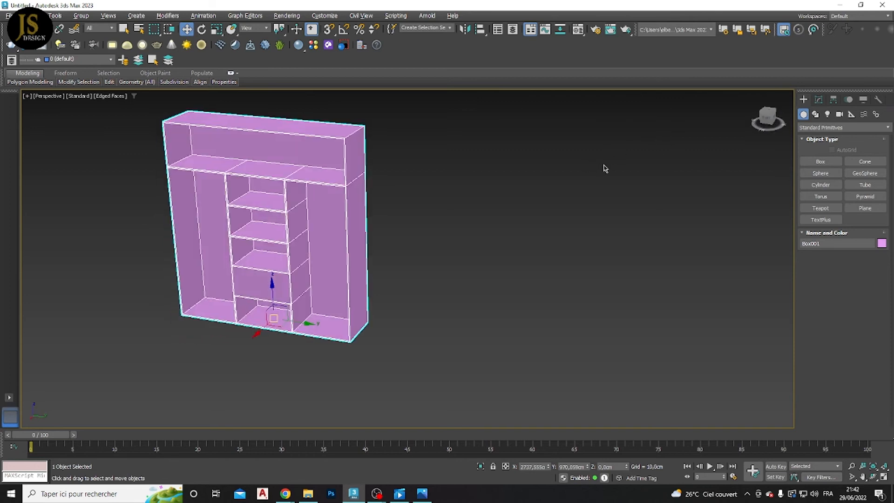
Step: Convert the wardrobe box to an Editable Poly again
scroll(215, 285, up, 5)
scroll(259, 289, down, 2)
middle_drag(355, 289, 323, 231)
scroll(324, 208, up, 4)
right_click(348, 215)
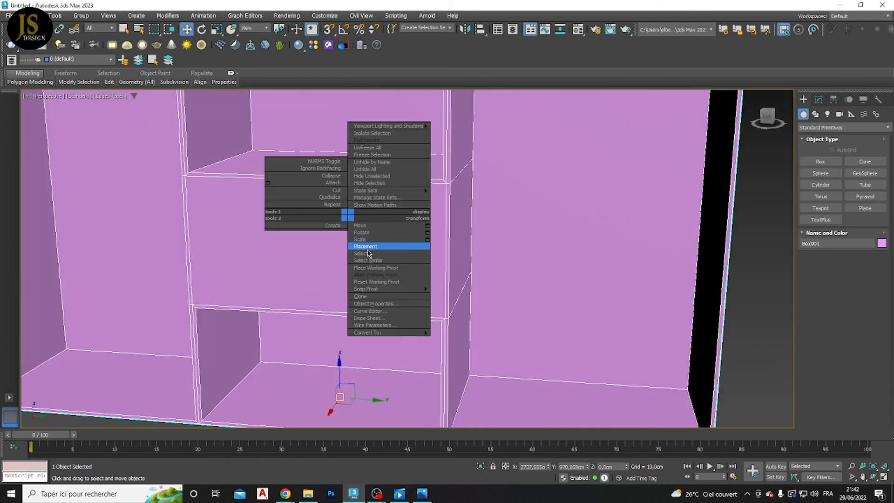
mouse_move(416, 333)
click(446, 341)
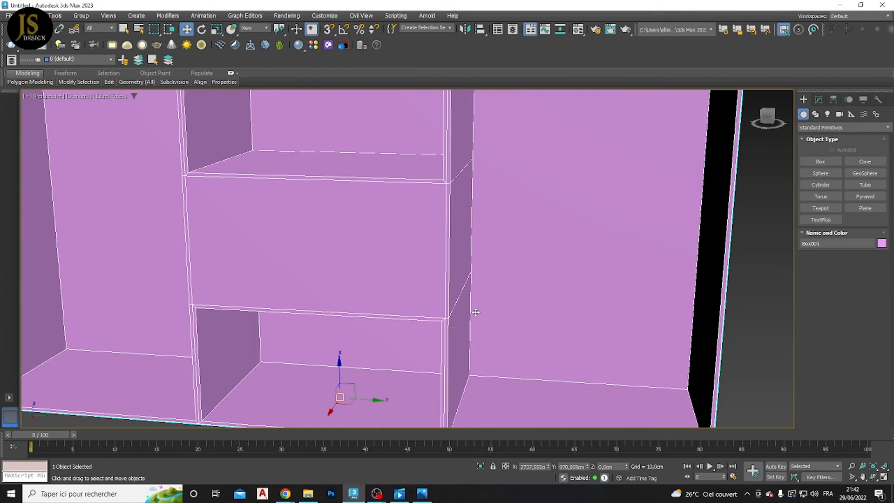
Step: Connect the two vertical edges of the solid middle-column face with one segment to split it into two drawer fronts
click(818, 100)
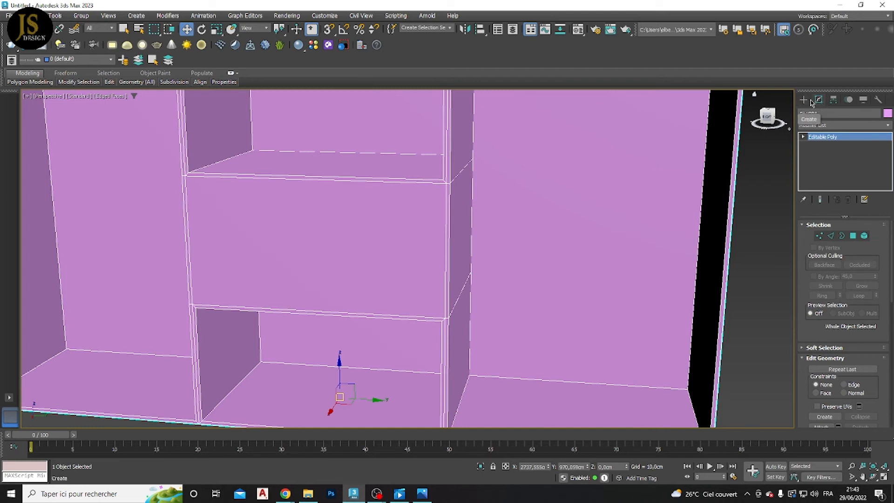
click(831, 236)
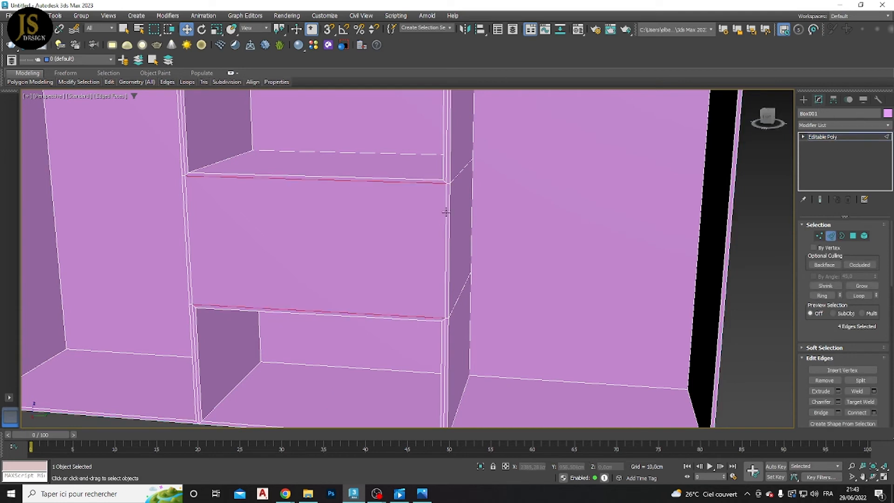
click(446, 212)
ctrl+click(189, 234)
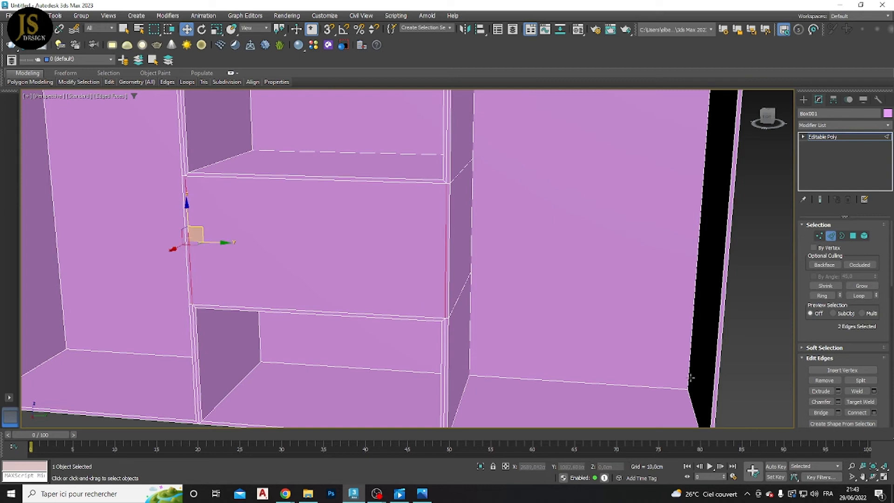
click(874, 413)
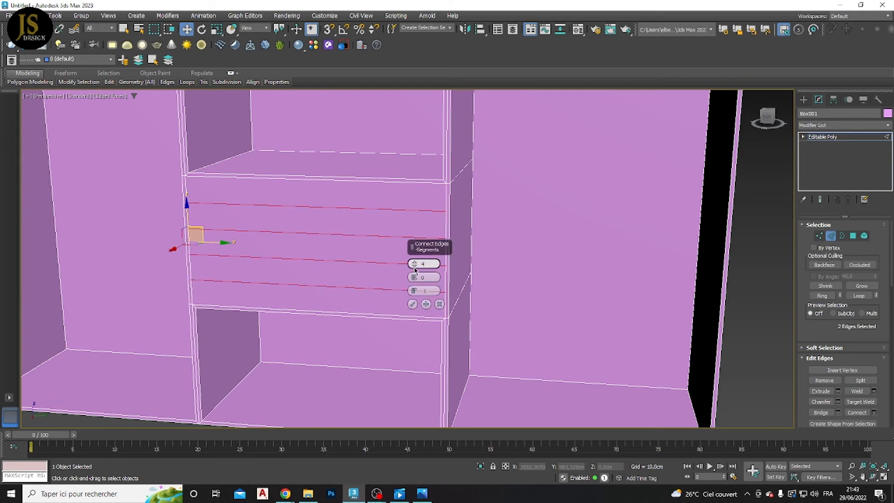
click(412, 304)
Step: Select both drawer-front polygons and inset them by 1 cm using the By Polygon mode
click(853, 236)
click(379, 284)
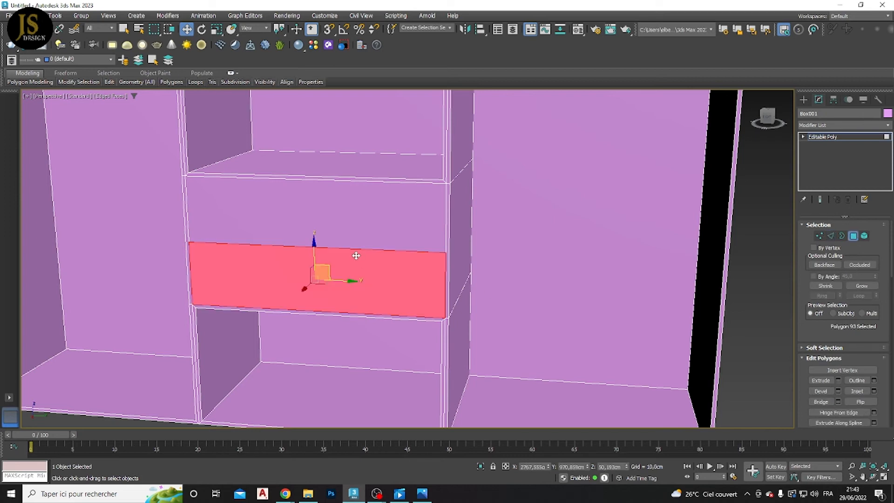
ctrl+click(349, 225)
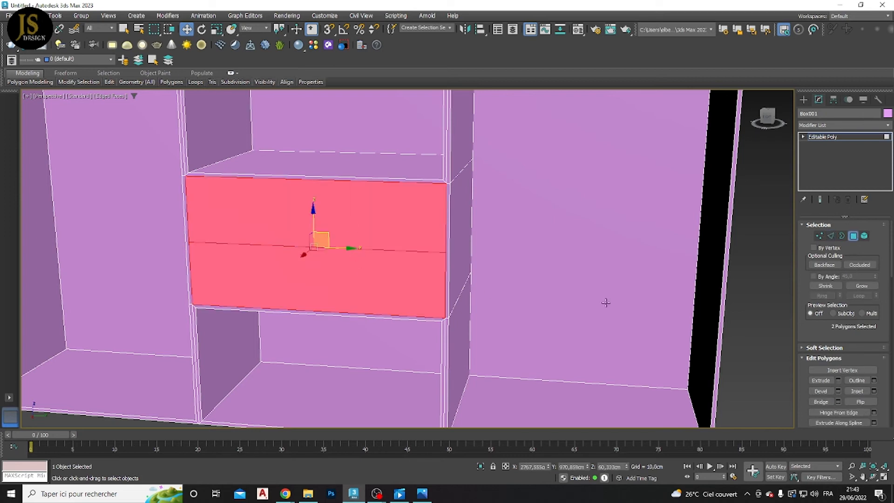
click(873, 391)
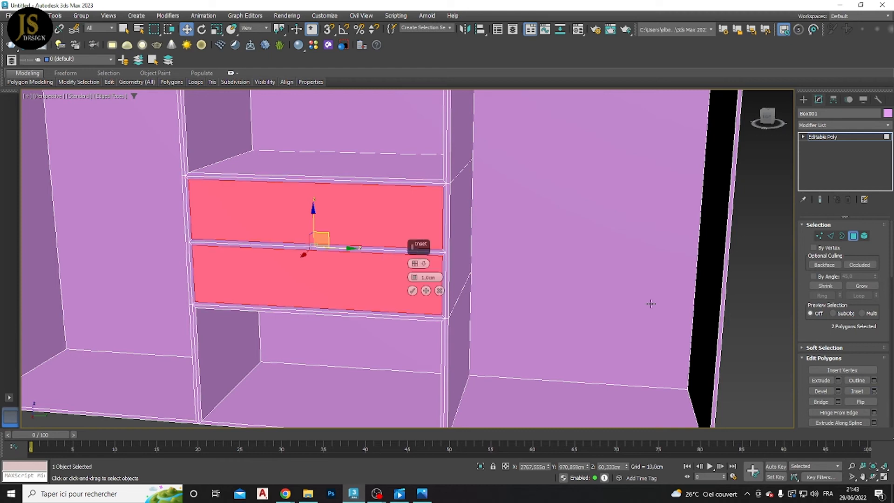
click(421, 265)
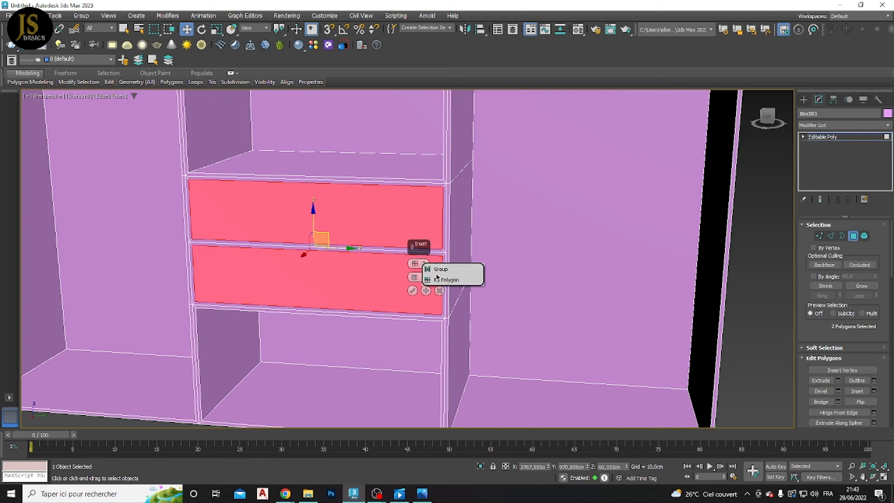
click(437, 270)
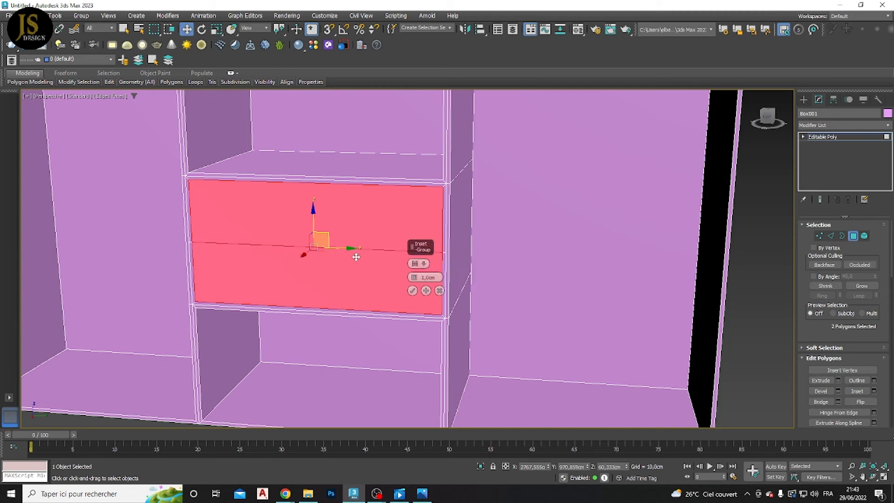
key(ctrl+z)
click(420, 265)
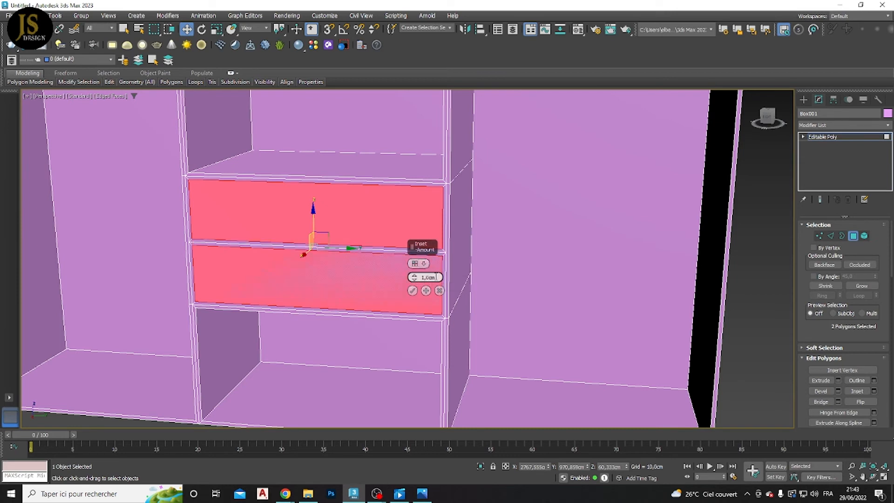
click(413, 291)
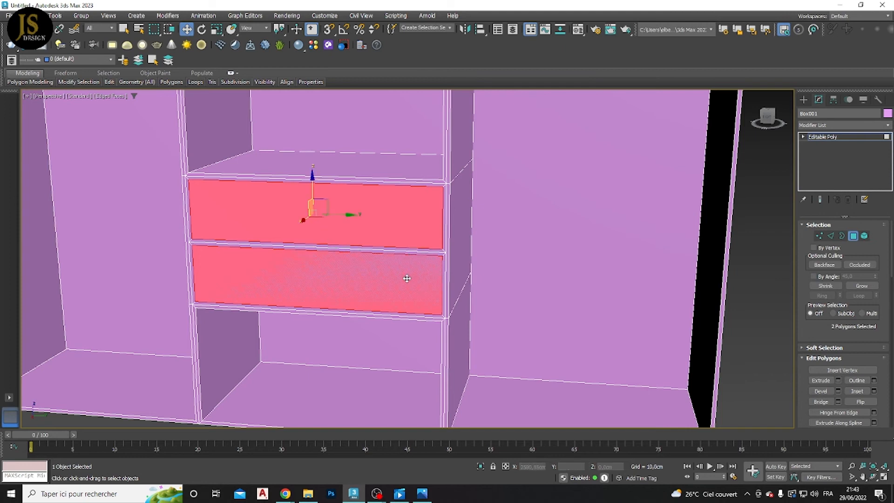
Step: Extrude the two inset drawer fronts outward by about 2.7 cm and clear the polygon selection
alt+middle_drag(373, 244, 346, 248)
alt+middle_drag(287, 248, 435, 226)
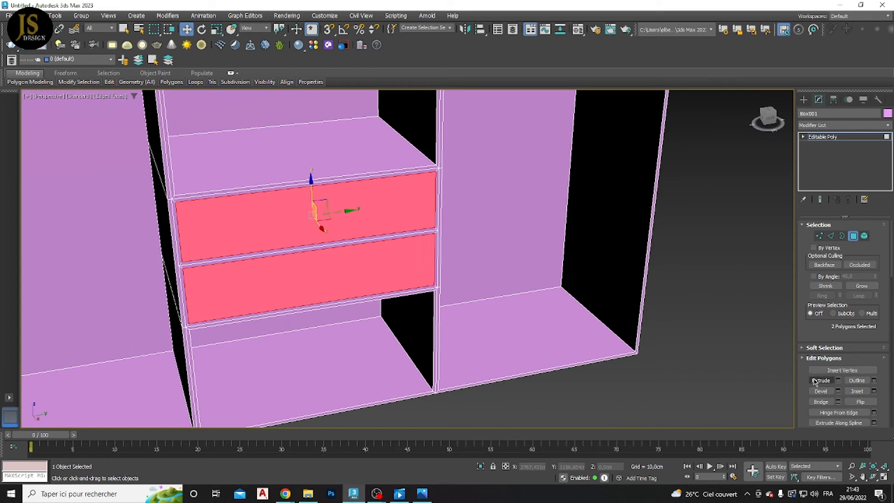
click(838, 381)
alt+middle_drag(504, 297, 461, 282)
drag(412, 281, 422, 492)
alt+middle_drag(367, 314, 409, 328)
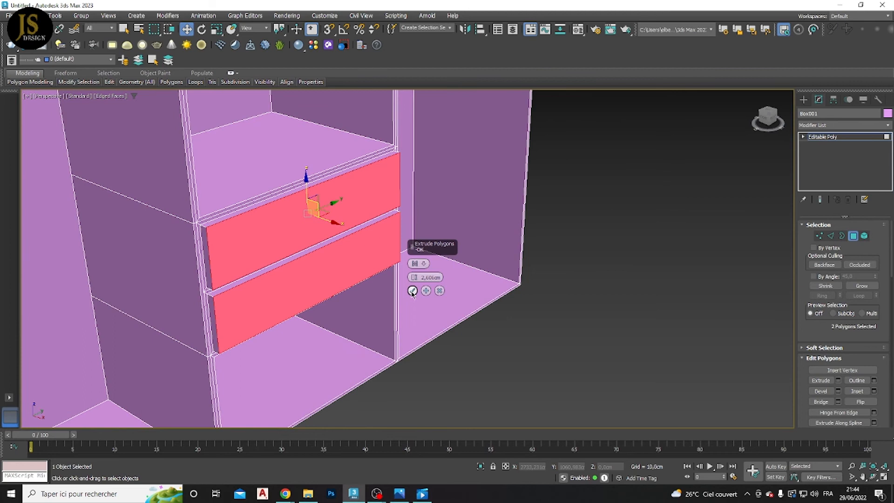
click(412, 290)
scroll(362, 286, down, 5)
alt+middle_drag(363, 286, 391, 275)
click(479, 325)
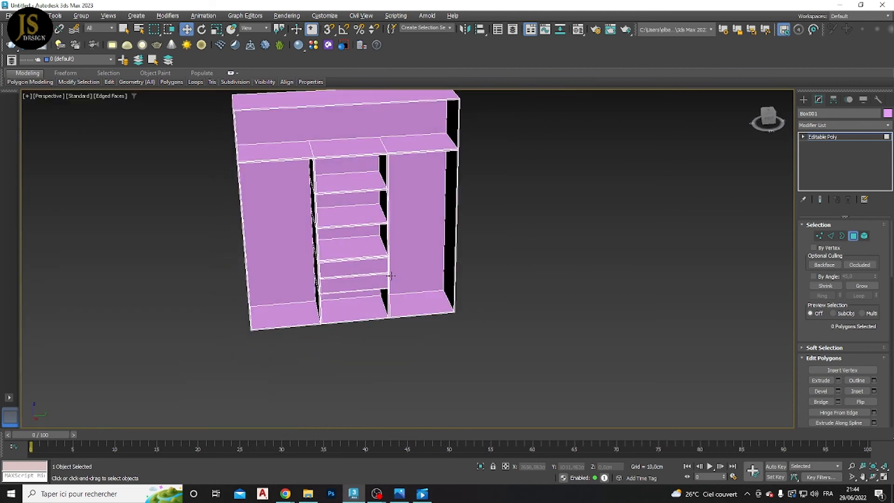
Step: Create a long, thin box in front of the wardrobe's middle column as a drawer handle
click(803, 99)
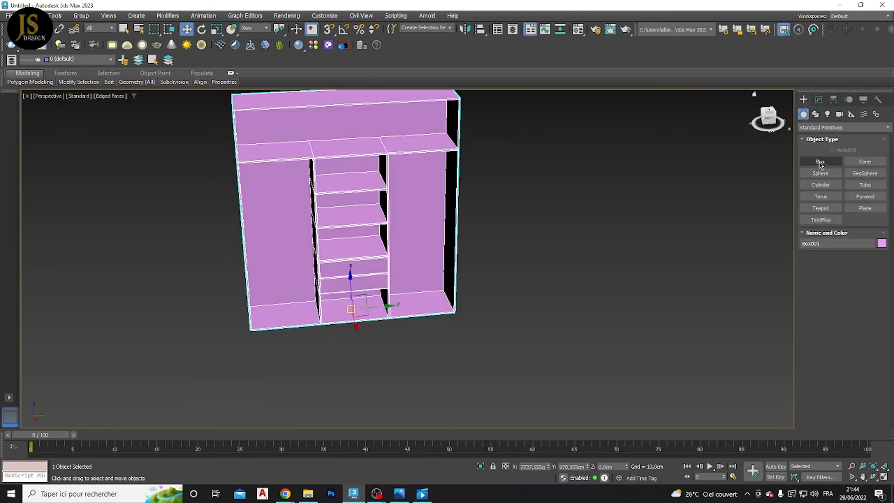
click(820, 161)
scroll(334, 270, up, 5)
middle_drag(351, 297, 339, 203)
scroll(339, 203, down, 5)
scroll(379, 236, up, 4)
drag(377, 267, 293, 275)
click(294, 272)
key(z)
right_click(319, 264)
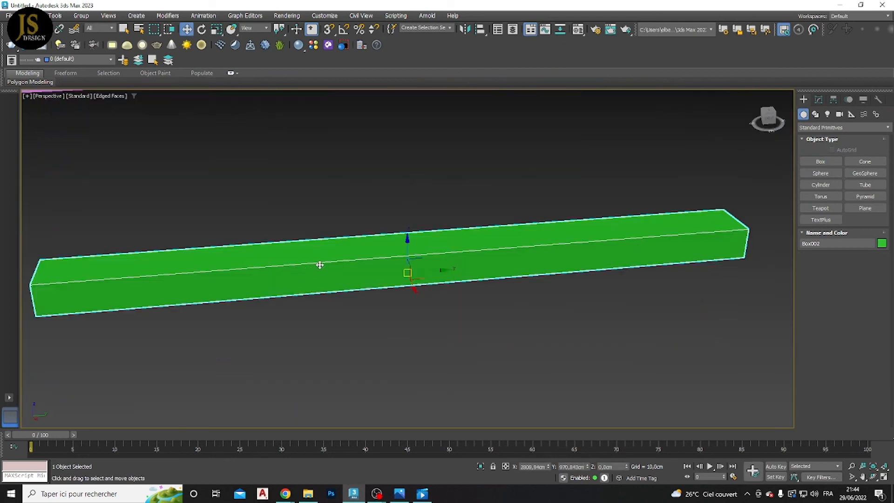
Step: Move the handle box up and back against the middle of the lower drawer front
scroll(335, 266, down, 5)
alt+middle_drag(335, 266, 354, 318)
scroll(366, 264, down, 5)
scroll(354, 318, up, 1)
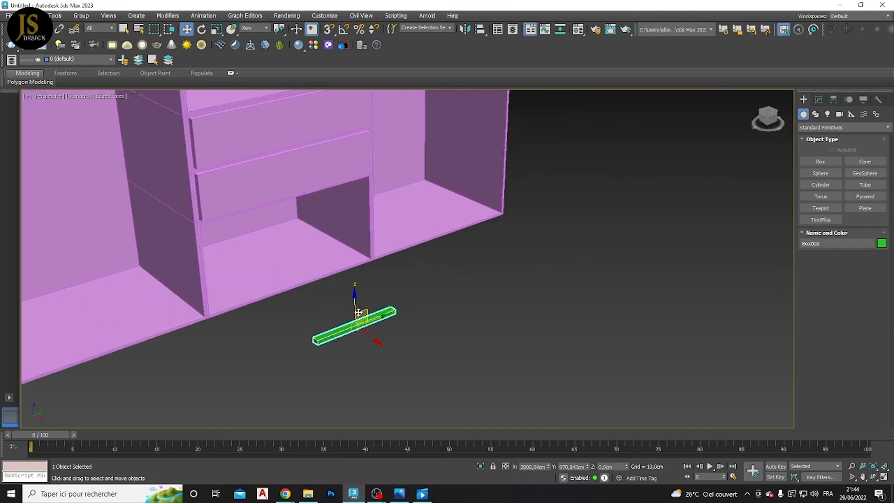
drag(353, 307, 323, 211)
alt+middle_drag(323, 212, 348, 279)
mouse_move(375, 283)
mouse_down()
mouse_move(294, 229)
mouse_move(309, 245)
mouse_up()
scroll(303, 233, up, 8)
scroll(354, 247, down, 3)
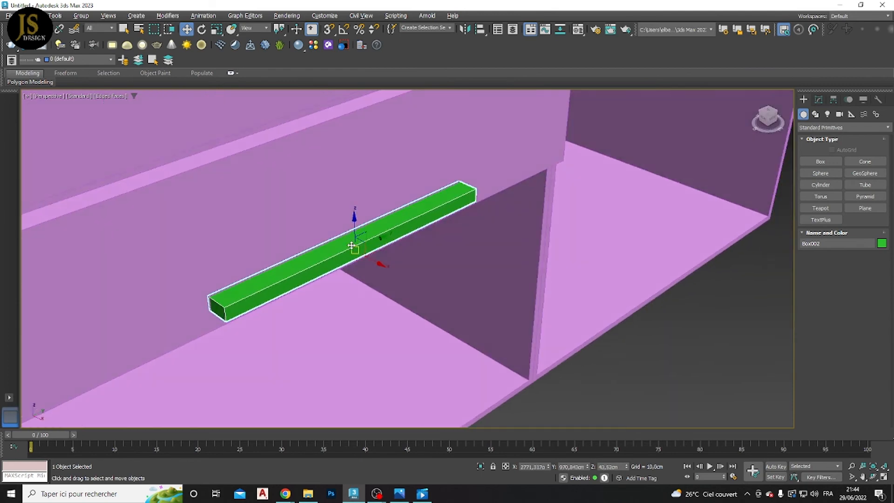
scroll(358, 231, down, 5)
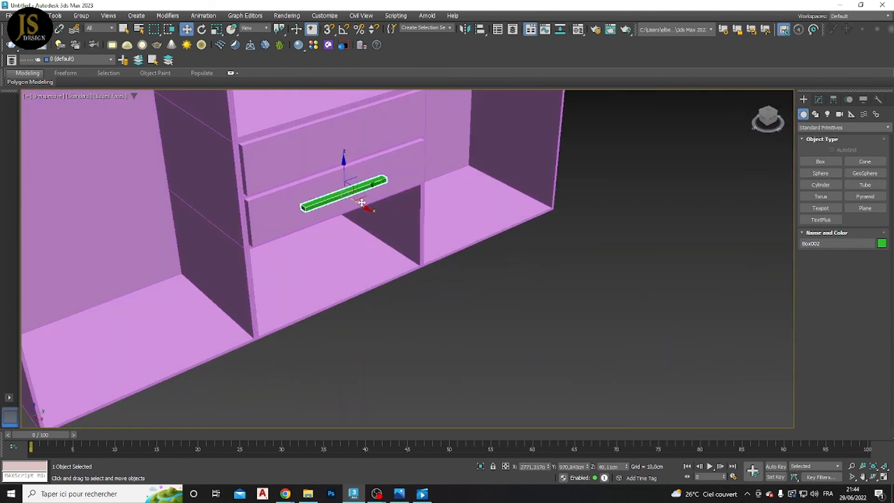
Step: Scale down the handle's height and adjust its depth so it sits partly embedded in the lower drawer front
key(e)
key(r)
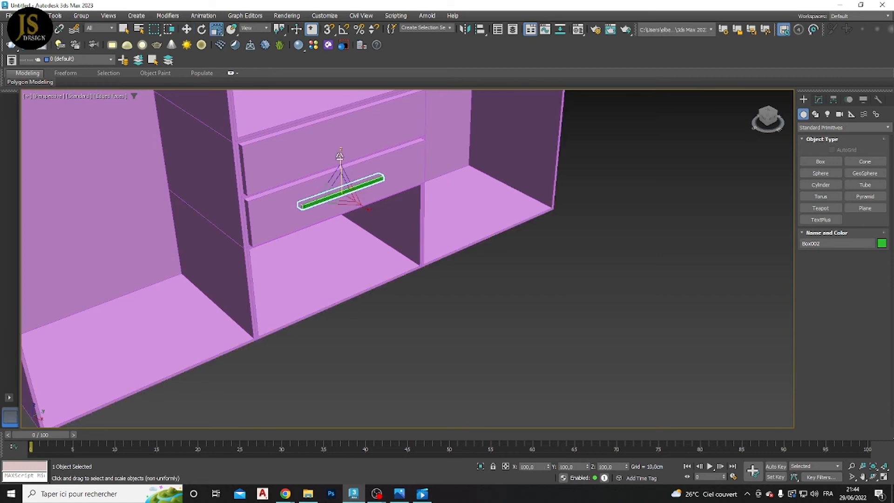
scroll(342, 191, up, 5)
scroll(398, 250, down, 2)
key(w)
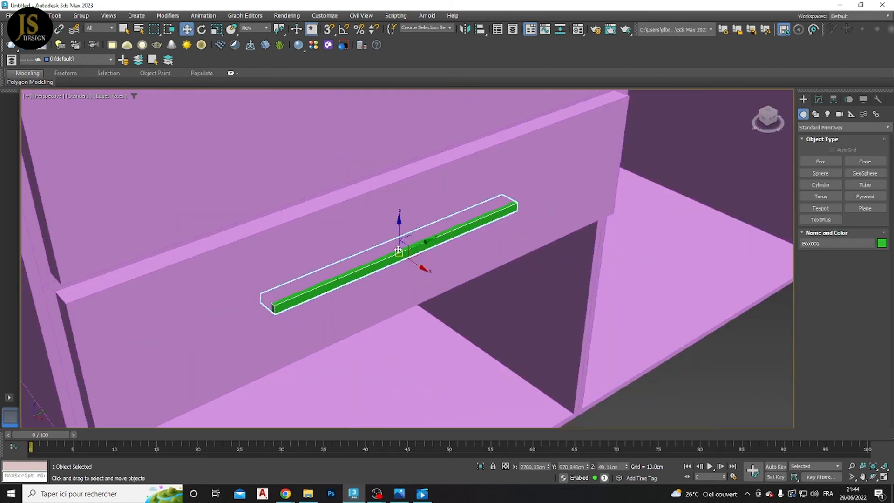
scroll(407, 256, down, 5)
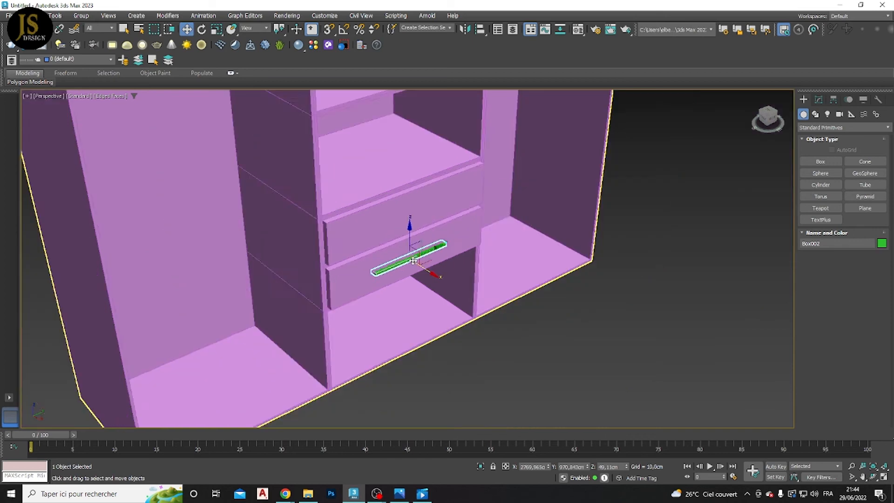
Step: Clone the handle upward onto the upper drawer front as one Copy
scroll(401, 250, down, 2)
shift+drag(401, 250, 403, 217)
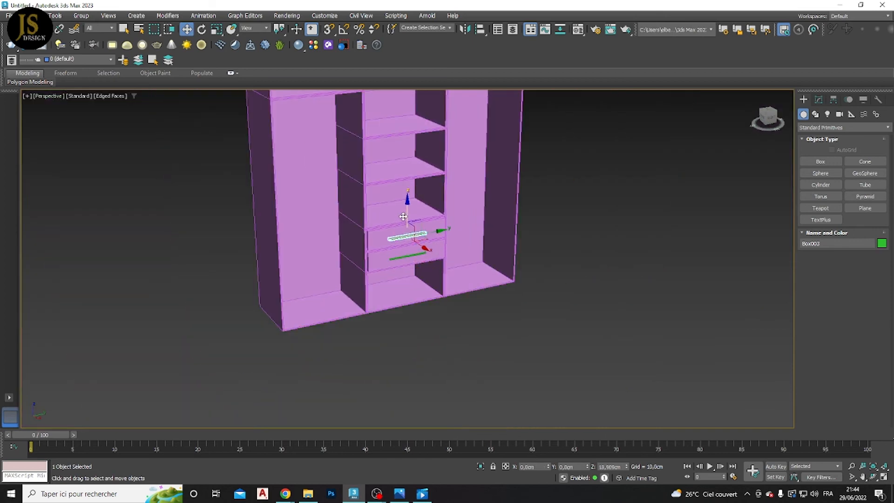
shift+drag(403, 216, 404, 223)
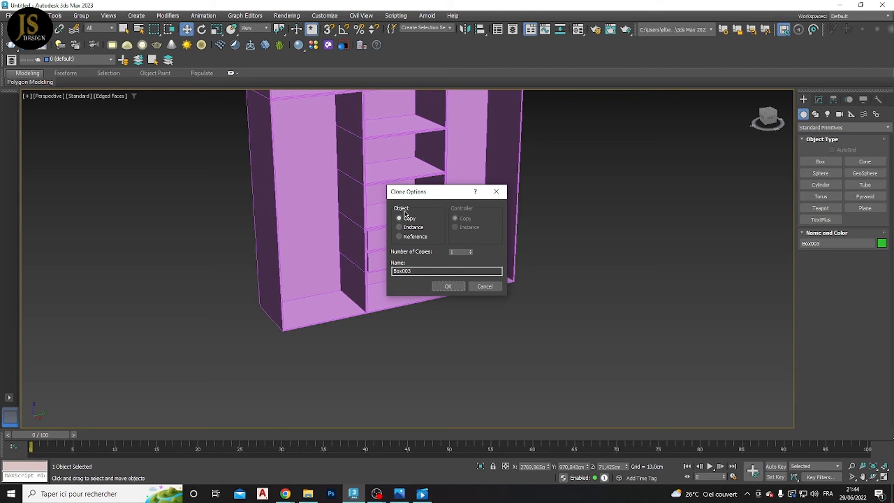
click(448, 286)
scroll(306, 253, down, 8)
scroll(297, 237, up, 5)
mouse_move(306, 253)
alt+middle_down()
mouse_move(298, 238)
mouse_move(313, 219)
mouse_move(326, 241)
mouse_move(314, 242)
alt+middle_up()
Step: Select the wardrobe body and clone it along the Y axis as one Copy beside the original
click(337, 217)
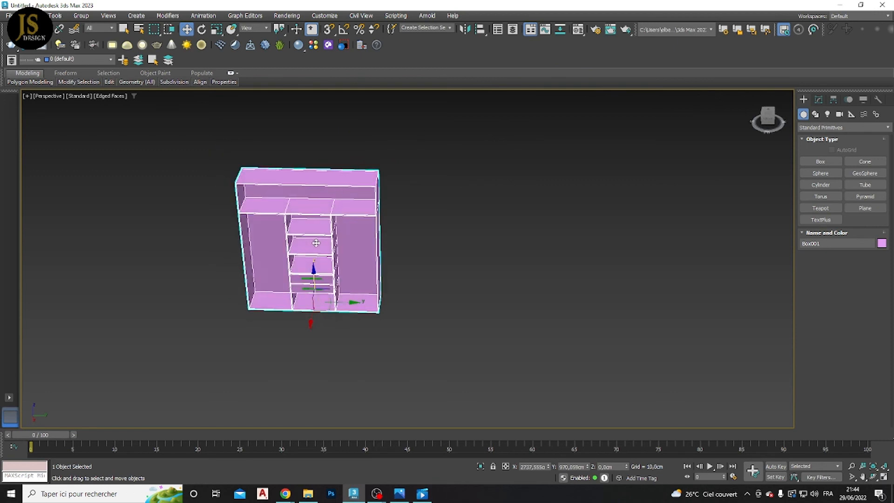
click(433, 267)
click(355, 271)
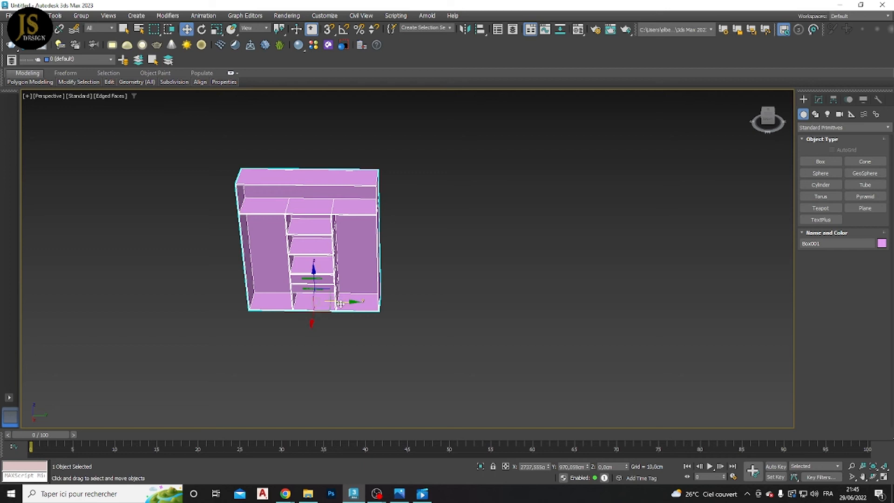
shift+drag(344, 301, 516, 320)
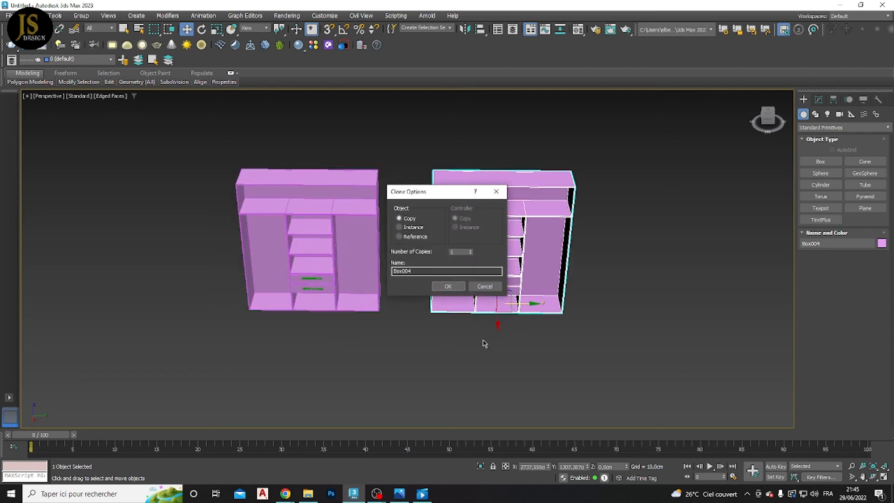
click(481, 287)
mouse_move(313, 314)
shift+mouse_down()
mouse_move(346, 329)
mouse_move(519, 303)
shift+mouse_up()
click(473, 289)
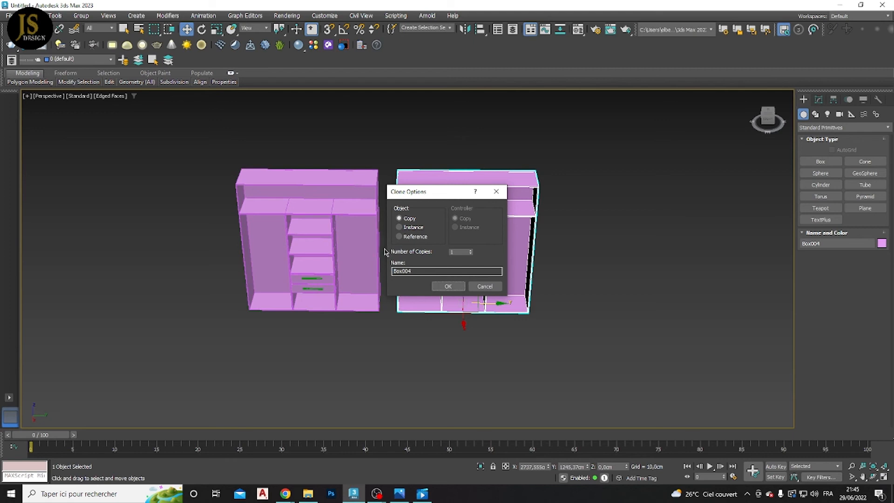
click(448, 286)
scroll(337, 256, up, 5)
scroll(358, 250, down, 8)
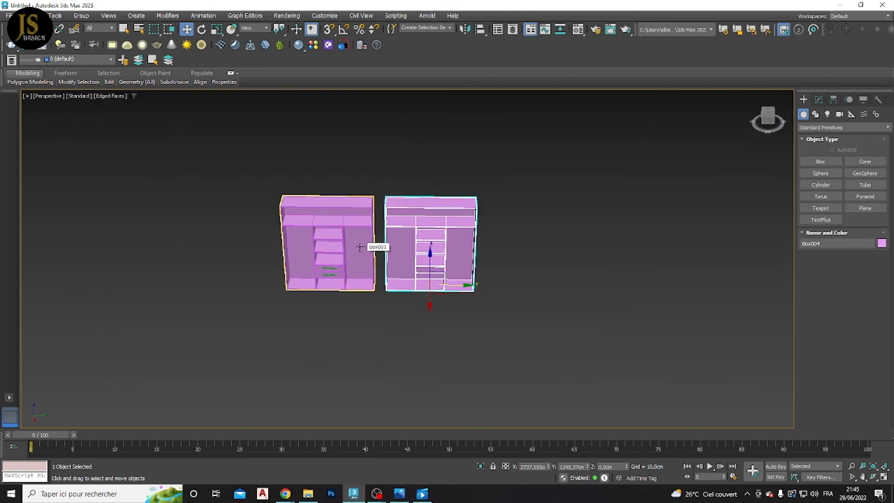
alt+middle_drag(386, 257, 377, 257)
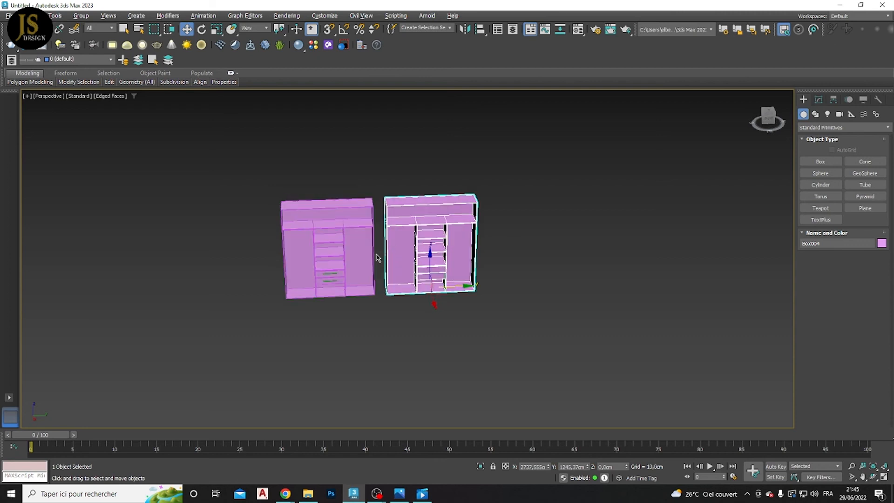
Step: Clone the copied wardrobe farther along the Y axis as an Instance to form a row of three
shift+drag(453, 288, 557, 283)
click(399, 228)
click(445, 286)
Step: Scale the middle wardrobe to about 127% along Y and the third wardrobe's height to about 133%
click(437, 268)
key(r)
drag(433, 289, 442, 289)
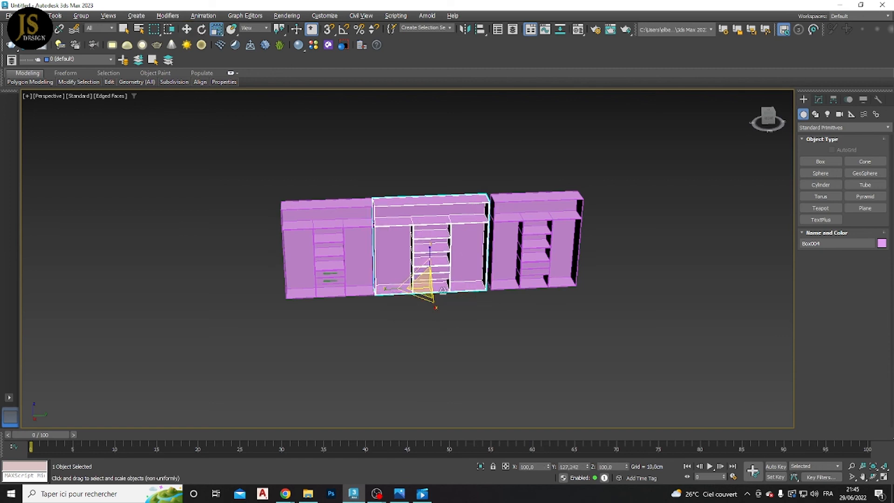
click(525, 273)
drag(534, 254, 530, 245)
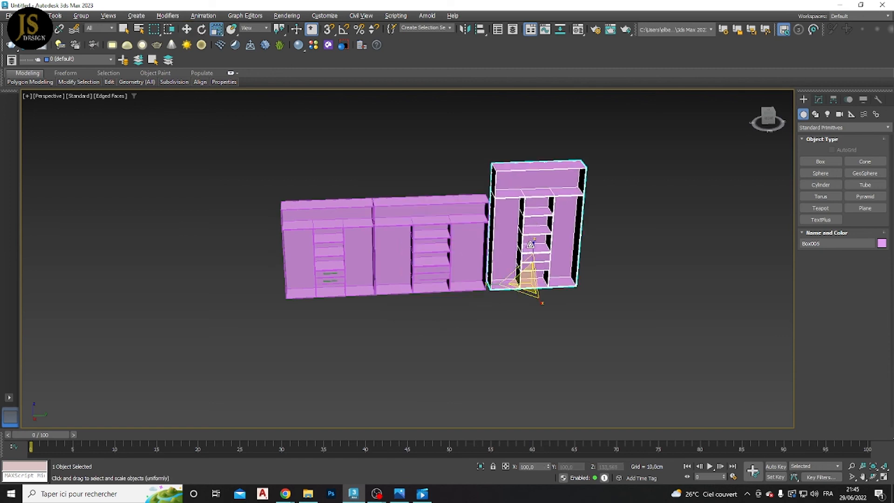
Step: Undo both scaling changes and delete the third wardrobe
key(ctrl+z)
key(ctrl+z)
key(ctrl+z)
key(ctrl+z)
scroll(455, 251, down, 6)
alt+middle_drag(457, 250, 466, 247)
key(Delete)
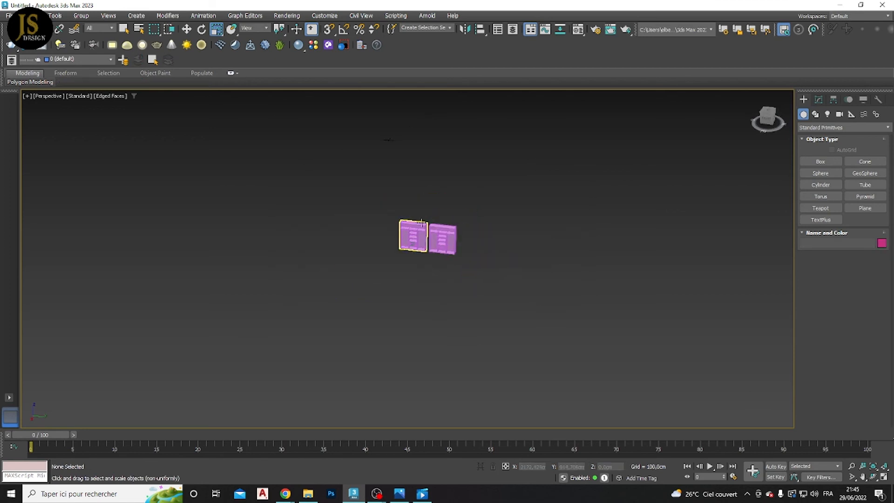
Step: Delete the copied wardrobe and select the remaining original wardrobe body
click(443, 237)
scroll(449, 237, up, 5)
key(w)
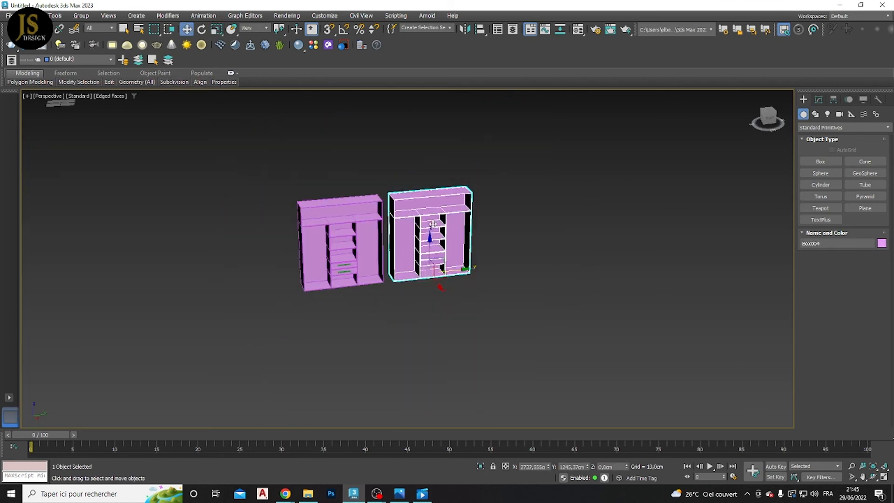
key(Delete)
click(375, 244)
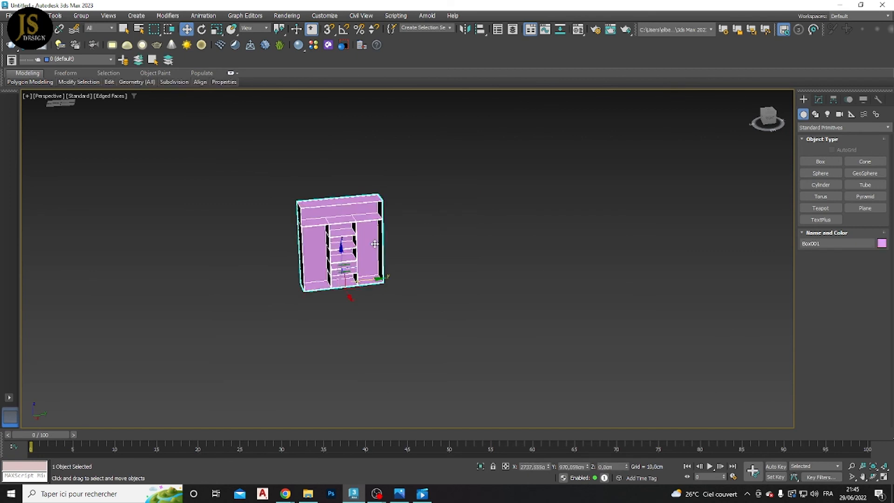
scroll(359, 277, up, 5)
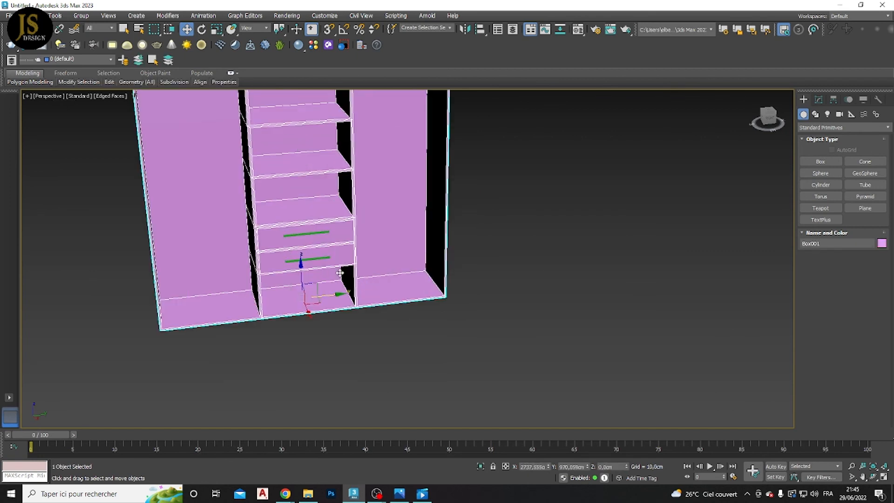
scroll(328, 252, down, 5)
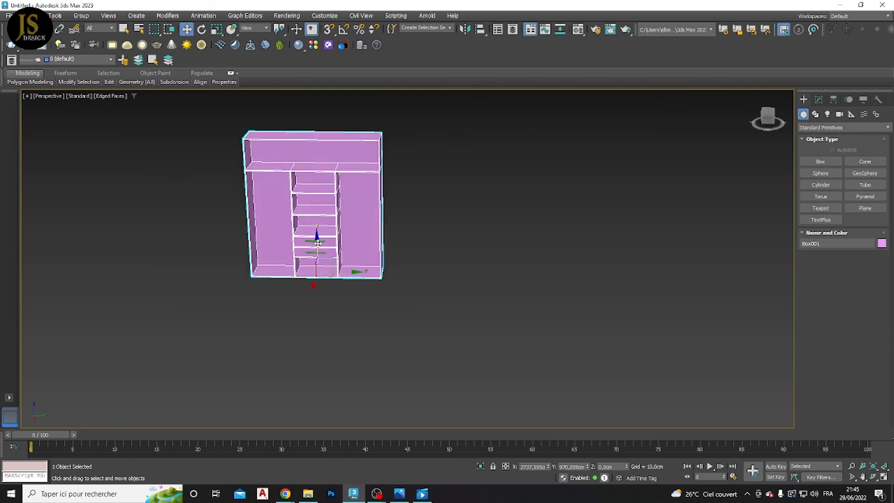
mouse_move(375, 492)
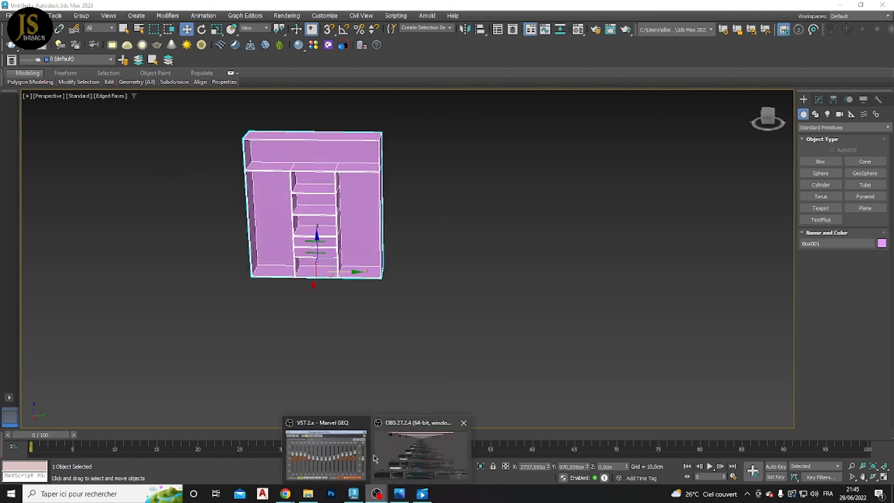
middle_click(365, 289)
scroll(331, 240, up, 4)
scroll(307, 233, down, 4)
alt+middle_drag(291, 228, 264, 235)
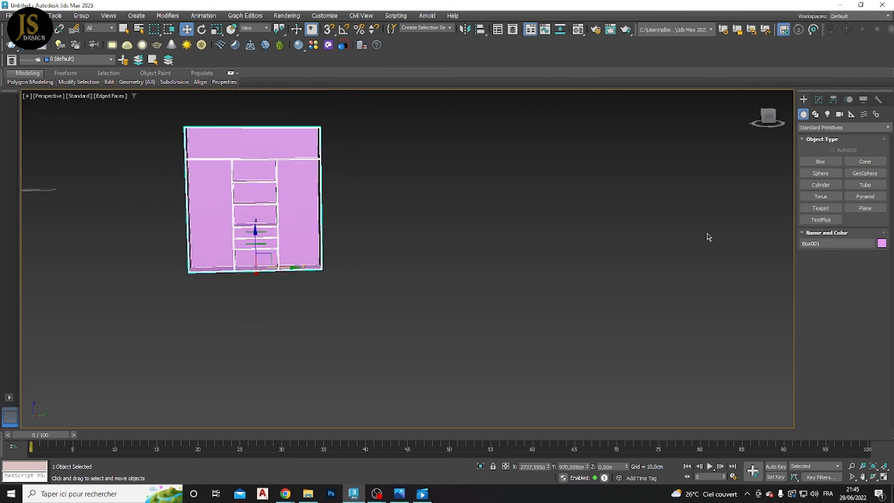
click(818, 99)
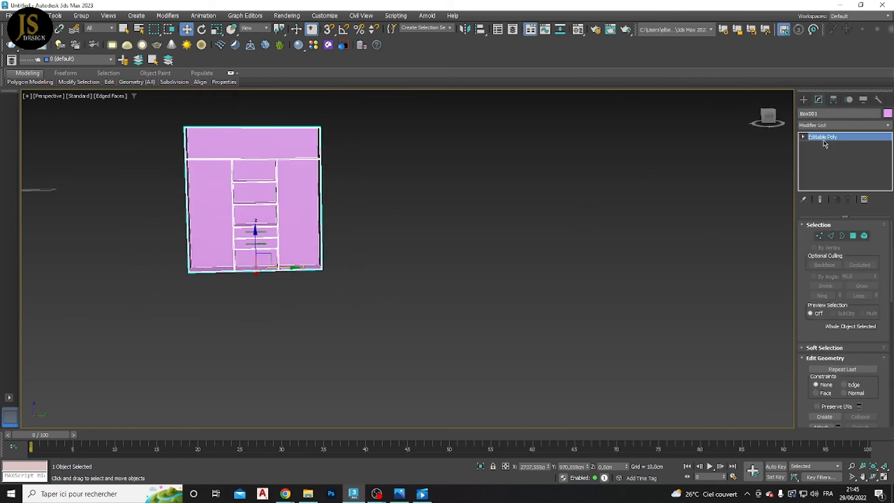
Step: Draw an upright cylinder in front of the wardrobe's right-hand compartment, about 7 cm in radius and 138 cm high
click(803, 100)
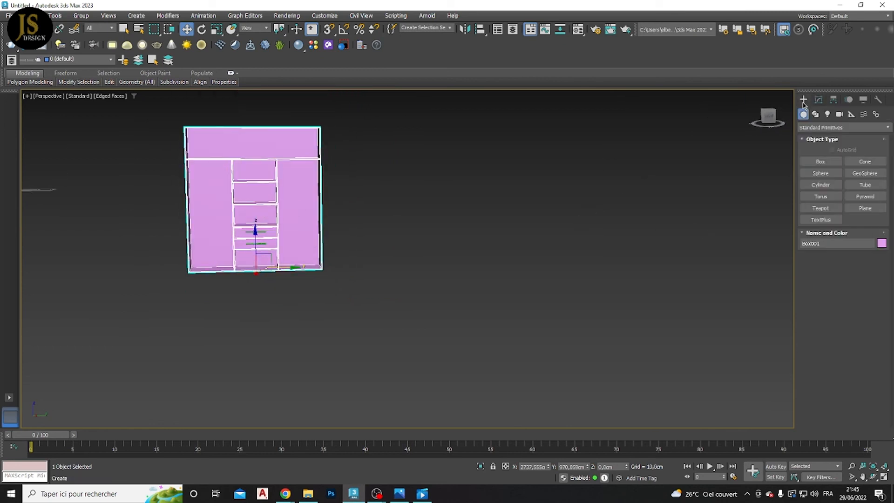
click(821, 185)
alt+middle_drag(381, 180, 439, 208)
scroll(381, 261, up, 5)
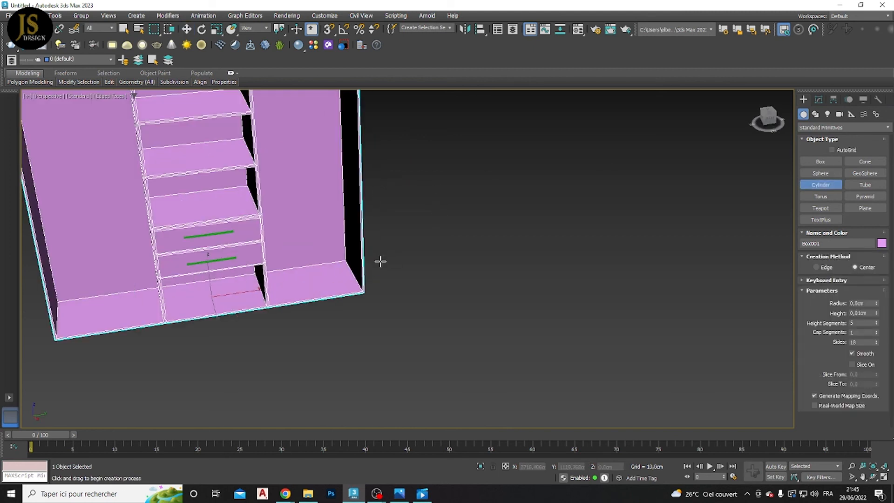
drag(357, 320, 343, 344)
click(323, 159)
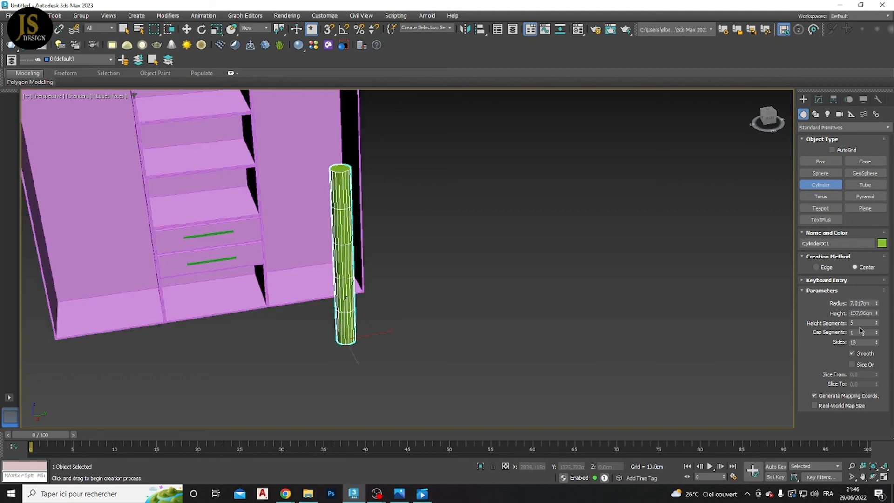
Step: Set the cylinder's radius to 1 cm to make a thin hanging rod
double_click(871, 303)
text(1)
key(Return)
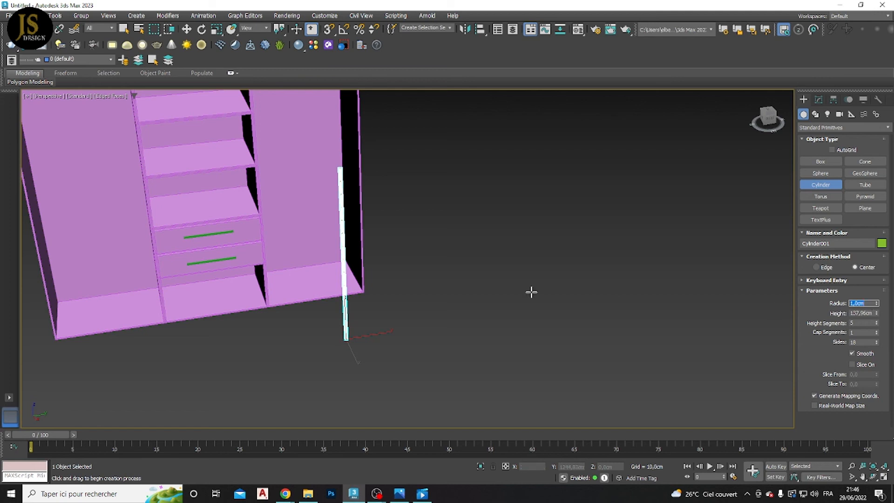
Step: Try to rotate the rod freehand about its base and undo the rotation
middle_drag(356, 308, 358, 310)
scroll(358, 309, down, 5)
key(w)
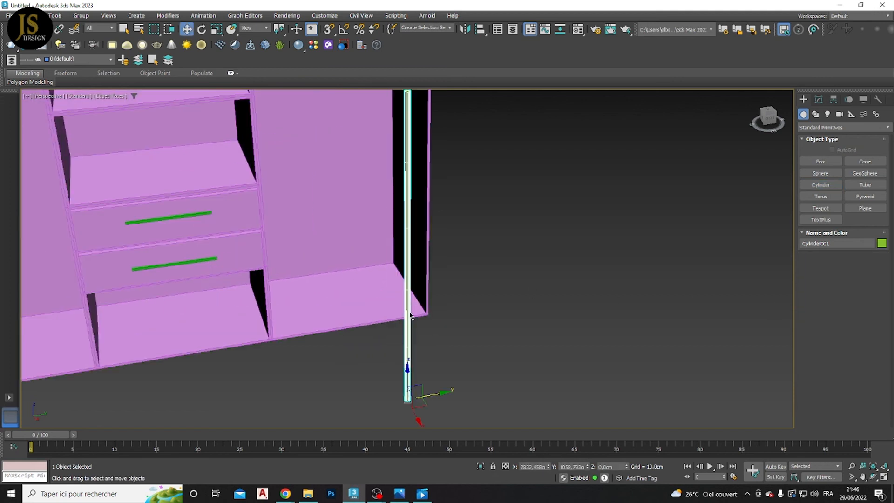
key(e)
drag(396, 319, 363, 362)
drag(367, 349, 370, 348)
key(ctrl+z)
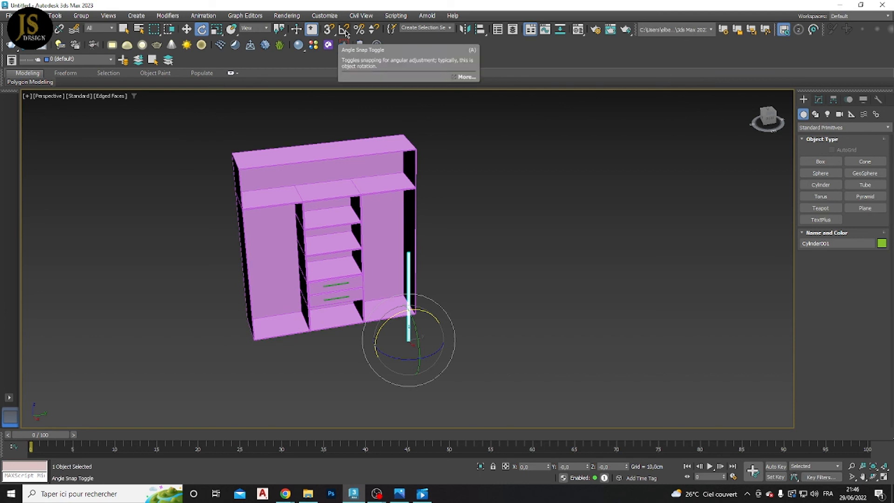
Step: Turn on angle snapping and edit its angle increment in the grid and snap settings
click(345, 30)
right_click(346, 32)
drag(455, 251, 430, 251)
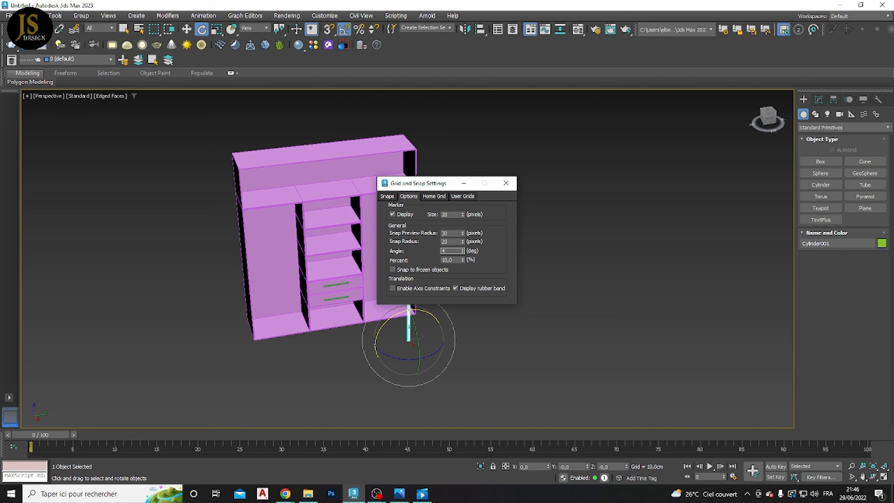
click(506, 183)
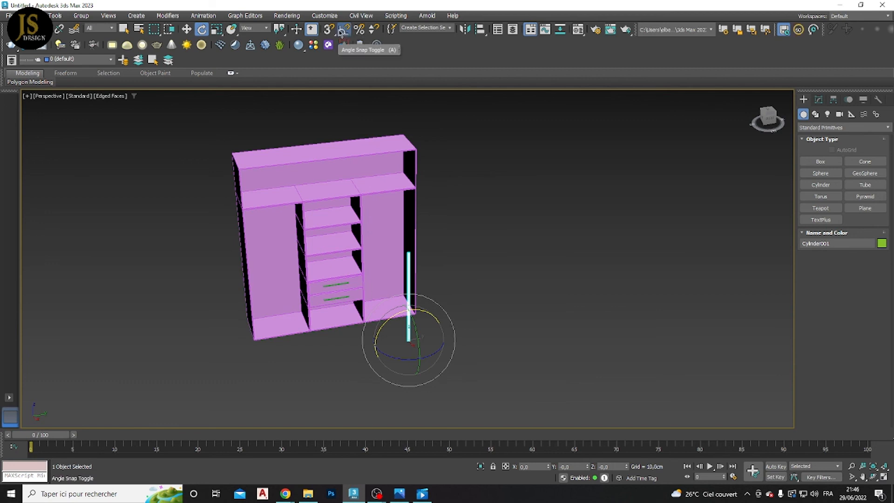
click(344, 30)
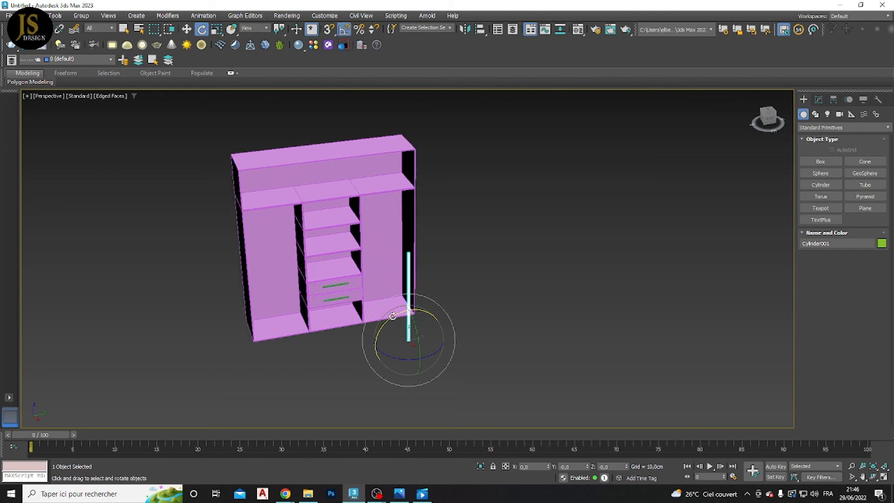
Step: Rotate the rod with angle snapping so that it lies horizontally along the wardrobe's width
mouse_move(392, 317)
mouse_down()
mouse_move(384, 324)
mouse_move(387, 311)
mouse_move(382, 317)
mouse_up()
key(w)
key(z)
scroll(392, 312, down, 5)
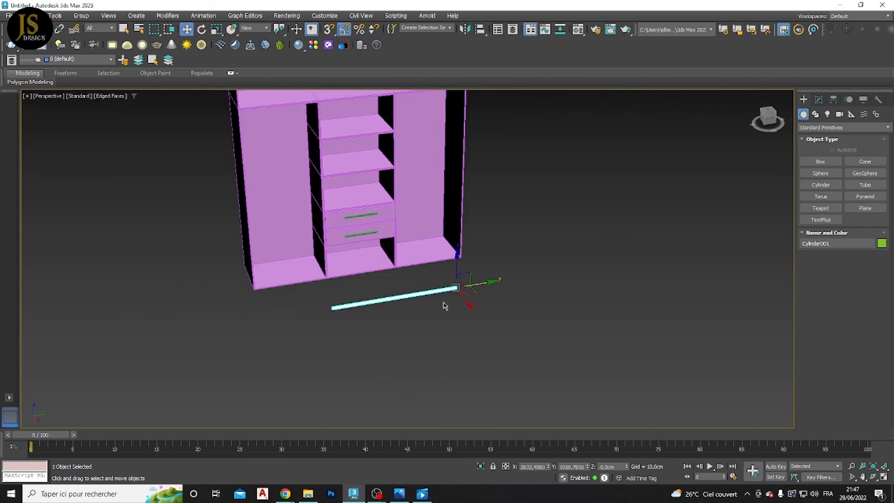
Step: Move the rod back into the wardrobe and raise it to just below the upper shelf at the right-hand side
drag(464, 298, 525, 284)
scroll(453, 262, up, 4)
alt+middle_drag(472, 278, 480, 272)
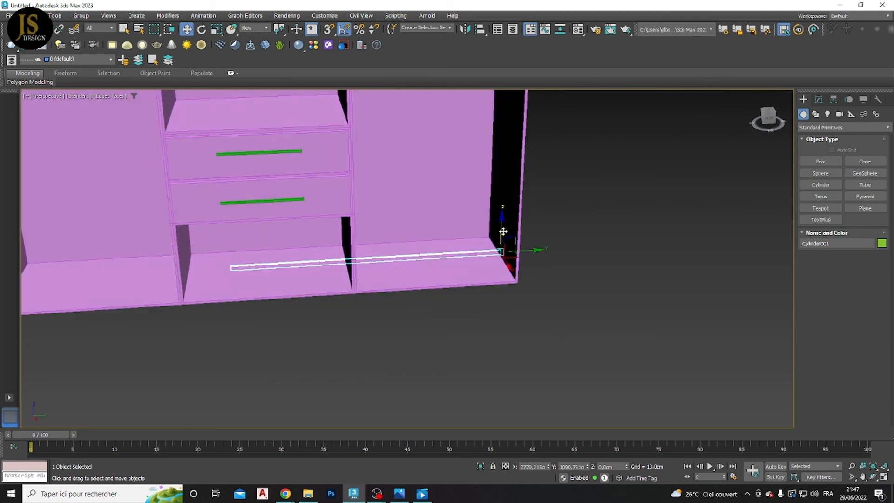
drag(501, 230, 499, 179)
scroll(369, 265, down, 5)
alt+middle_drag(369, 265, 378, 246)
drag(381, 244, 373, 162)
scroll(361, 196, up, 6)
middle_drag(361, 196, 399, 231)
scroll(396, 229, down, 3)
Step: Scale the rod's length to about 57.4% to suit the width of the right-hand compartment
key(e)
key(r)
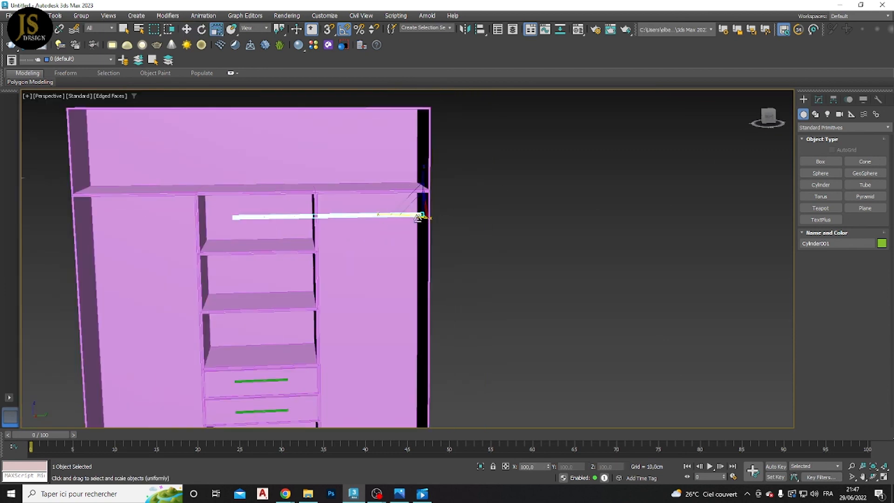
drag(382, 216, 406, 216)
alt+middle_drag(401, 217, 386, 244)
scroll(362, 231, up, 5)
key(w)
scroll(341, 231, down, 4)
alt+middle_drag(425, 265, 402, 263)
key(r)
key(w)
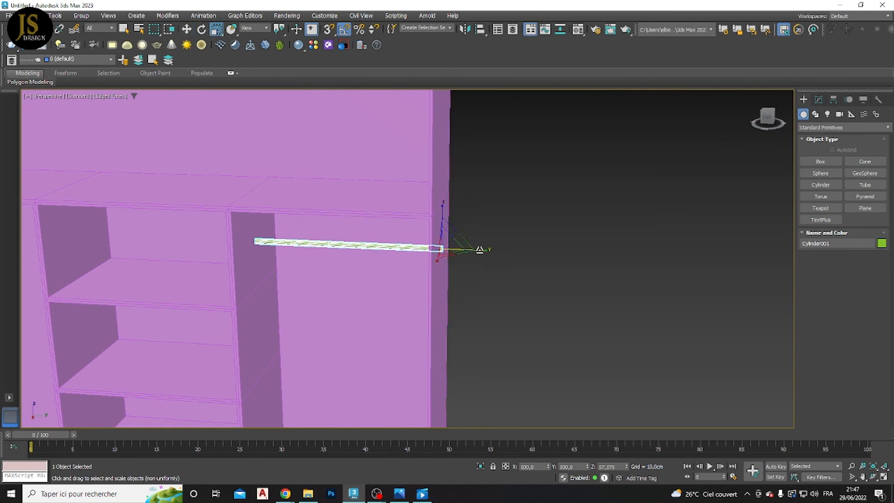
Step: Nudge the rod slightly along the Y axis to adjust its end against the wardrobe's right side panel
key(z)
scroll(459, 253, down, 6)
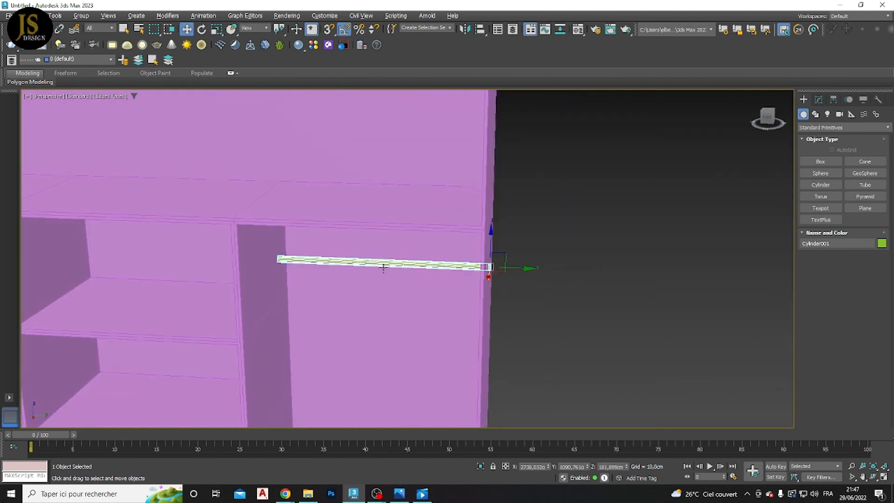
alt+middle_drag(407, 263, 537, 309)
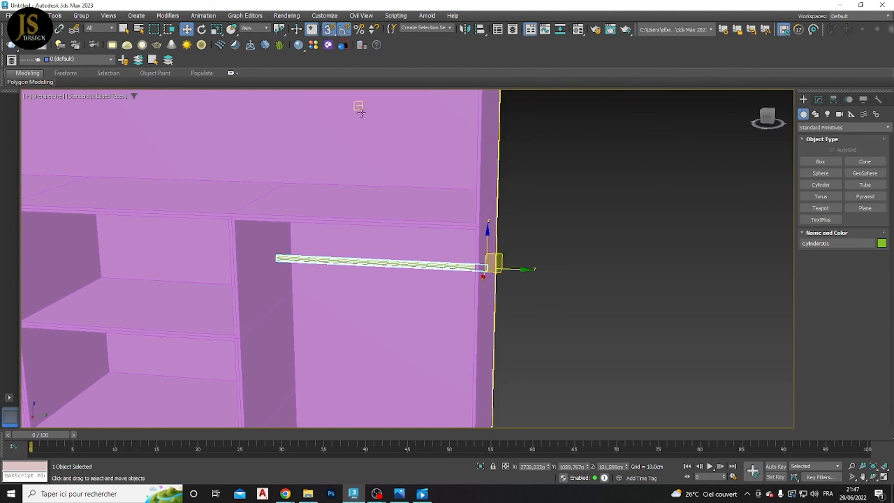
scroll(361, 168, down, 6)
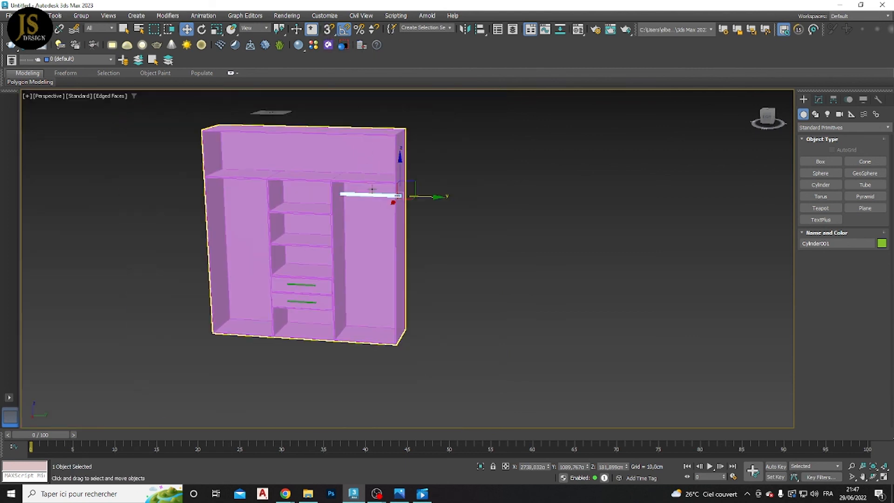
alt+middle_drag(371, 191, 386, 212)
scroll(382, 210, up, 5)
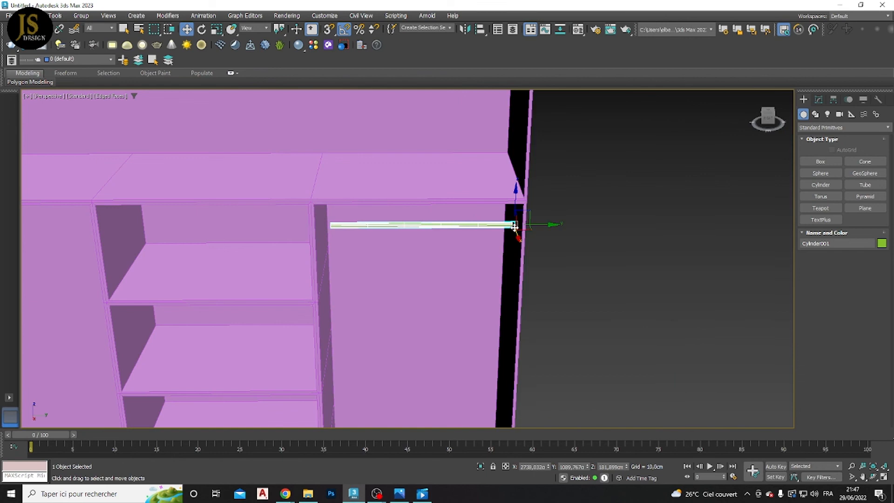
Step: Fine-tune the rod's length scale to about 56.8% and deselect it
scroll(514, 227, up, 3)
alt+middle_drag(451, 210, 452, 205)
key(e)
key(r)
drag(473, 221, 471, 221)
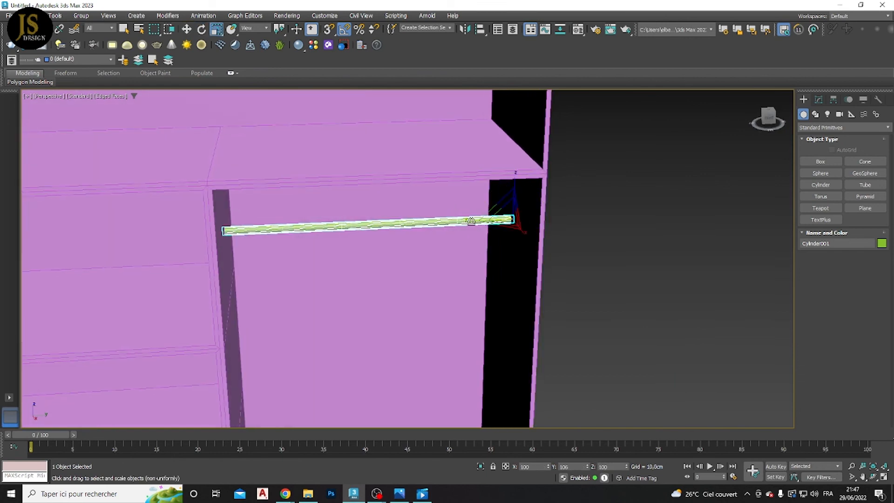
scroll(363, 205, down, 6)
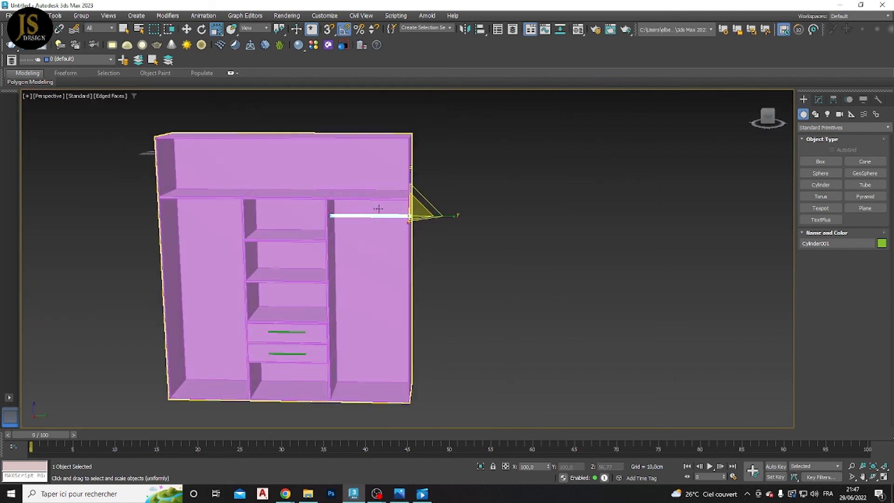
click(470, 238)
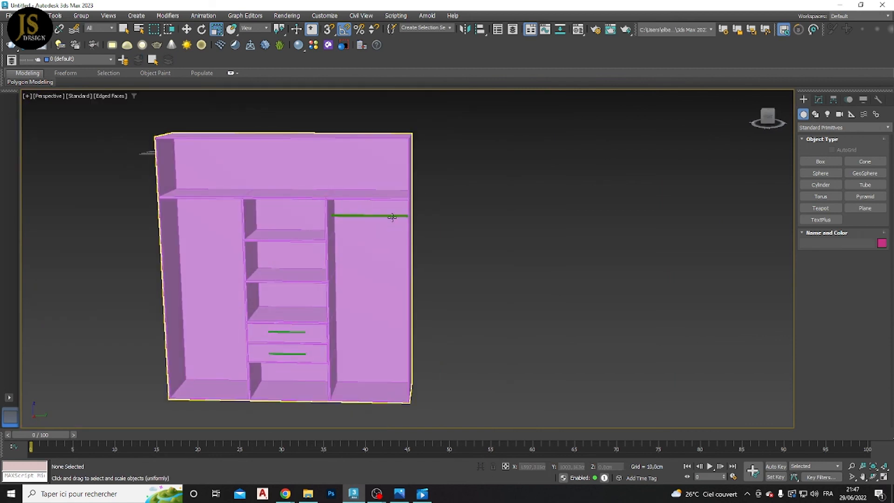
Step: Clone the hanging rod along the Y axis into the wardrobe's left-hand compartment
click(387, 216)
key(w)
scroll(399, 231, up, 2)
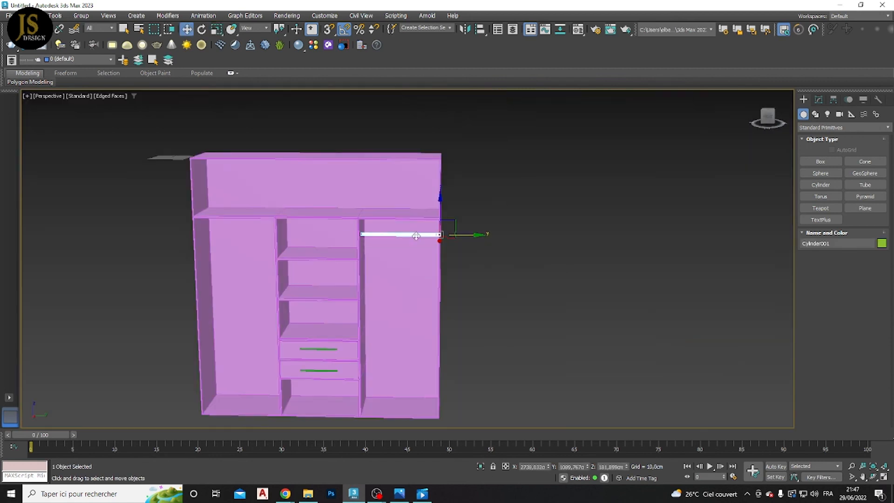
middle_drag(399, 233, 448, 244)
shift+drag(495, 244, 333, 227)
click(451, 285)
Step: Shift the cloned rod slightly along Y to fit between the left-hand compartment's panels, and deselect it
mouse_move(451, 286)
alt+middle_down()
mouse_move(361, 245)
mouse_move(317, 236)
alt+middle_up()
scroll(311, 236, up, 4)
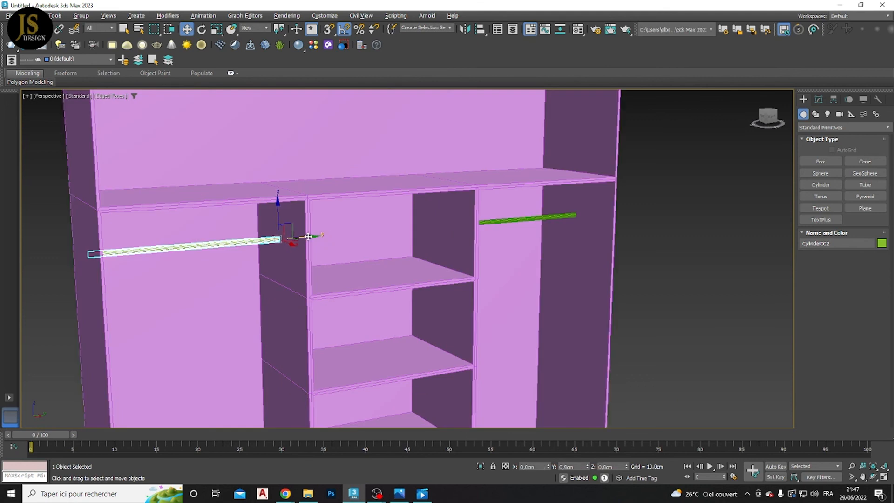
drag(311, 235, 307, 236)
alt+middle_drag(303, 236, 282, 237)
scroll(282, 237, down, 5)
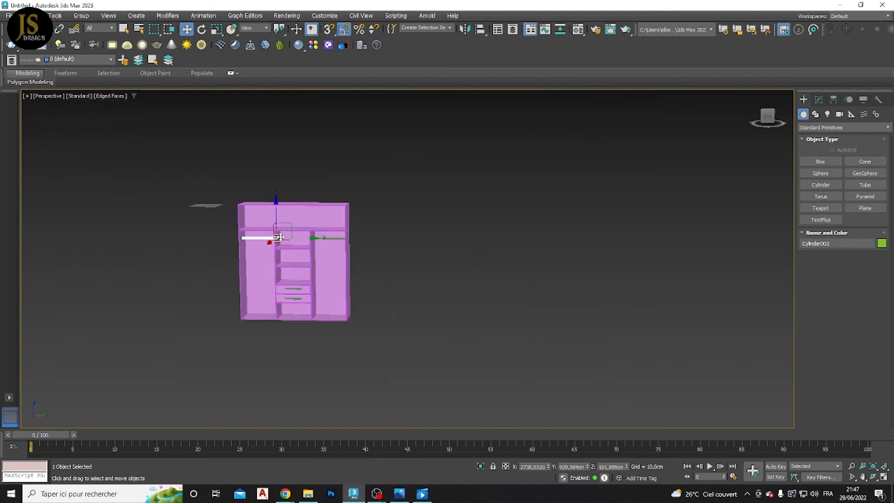
click(441, 260)
alt+middle_drag(271, 273, 371, 244)
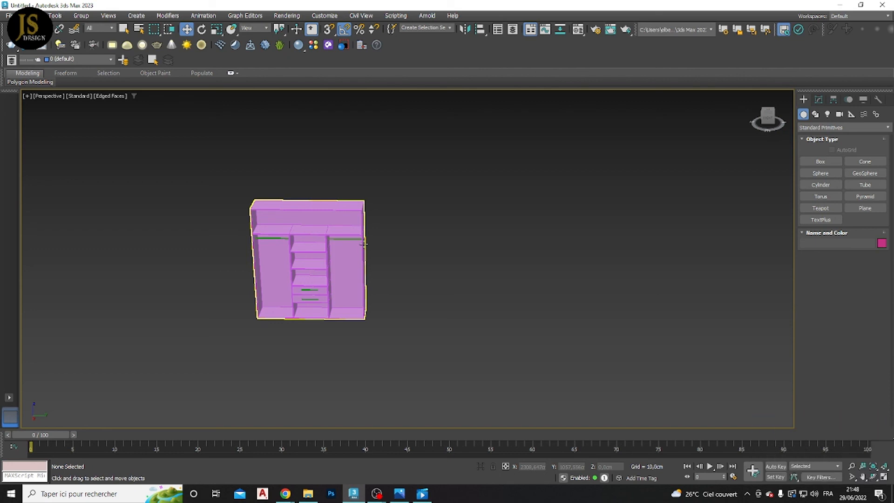
Step: Switch to Chrome to view the YouTube channel page and its channel customization page in YouTube Studio
mouse_move(285, 494)
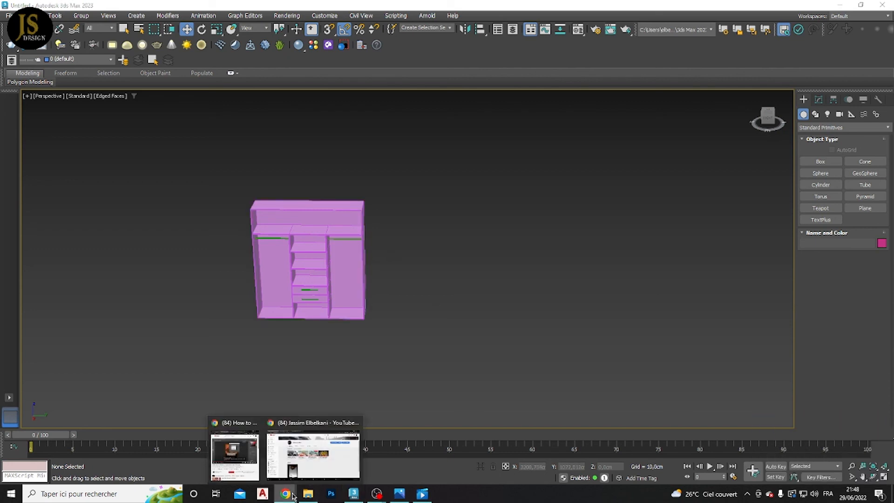
click(286, 458)
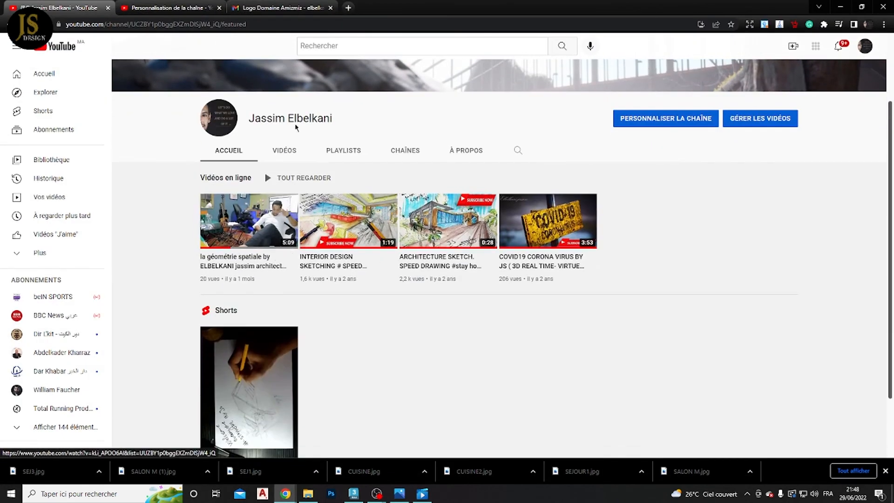
click(198, 8)
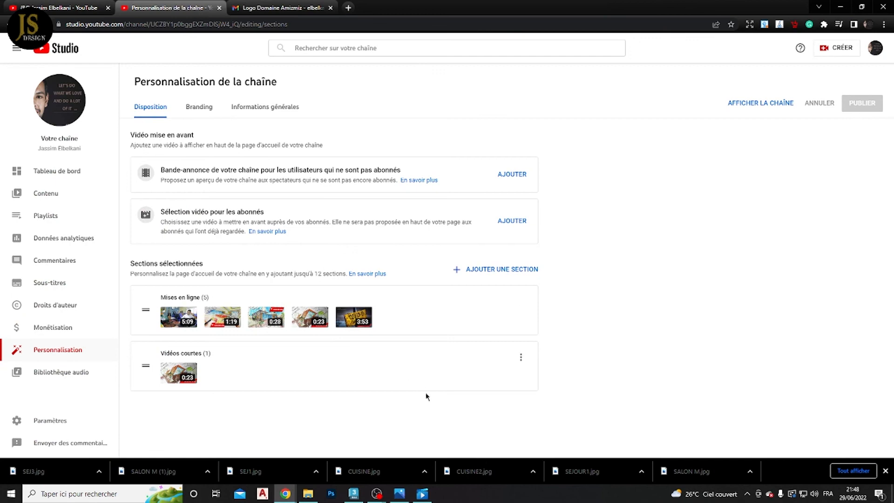